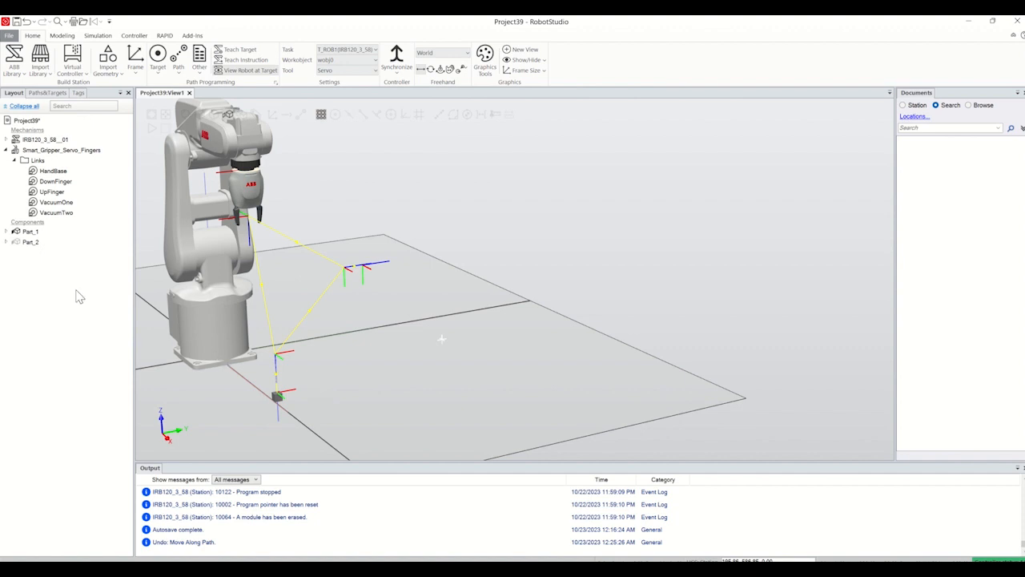
Step: Run the robot along Path_10 in the existing pick-and-place station to preview its motion
{"action": "left_click", "coordinate": [50, 93]}
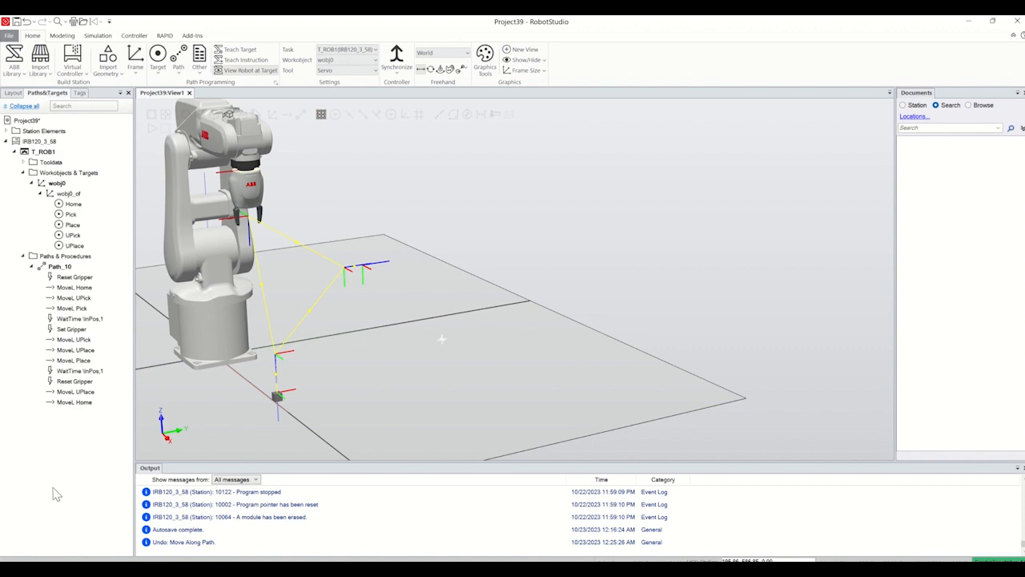
{"action": "right_click", "coordinate": [64, 266]}
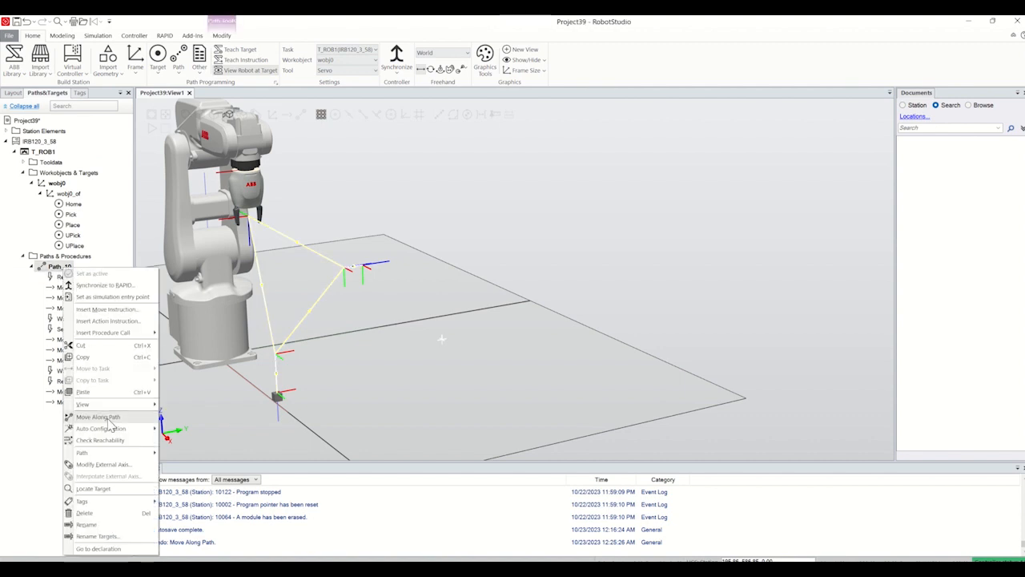
{"action": "left_click", "coordinate": [103, 418]}
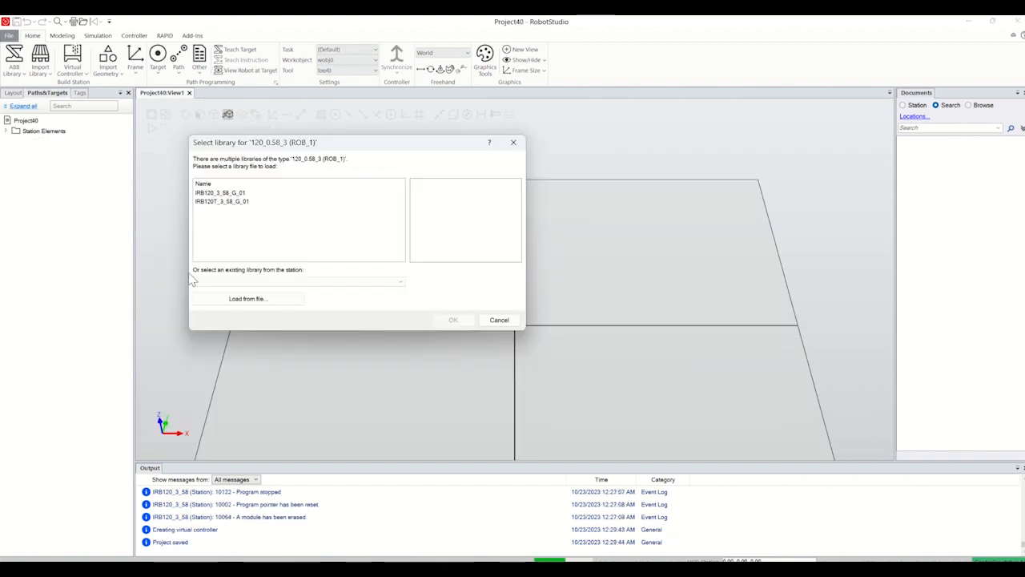
Step: Load the IRB120_3_58_G_01 library as the robot model for the new station
{"action": "left_click_drag", "start_coordinate": [375, 147], "coordinate": [476, 154]}
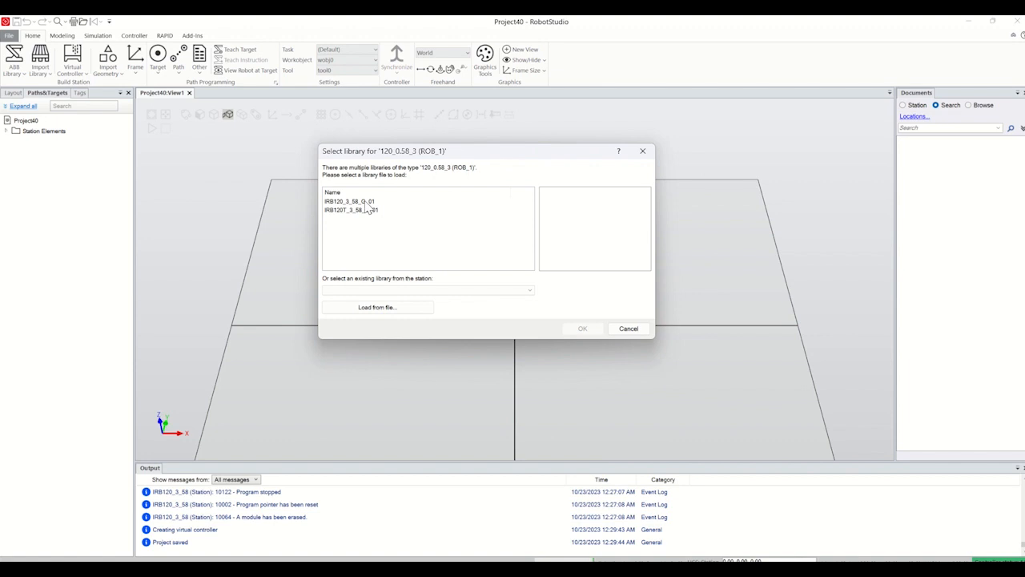
{"action": "left_click", "coordinate": [361, 202]}
{"action": "left_click", "coordinate": [583, 328]}
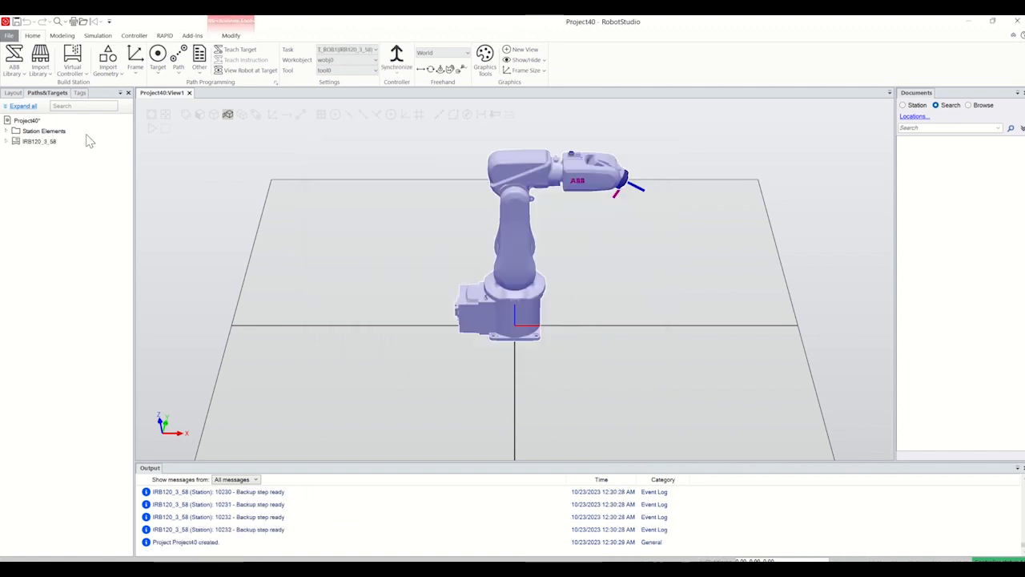
Step: Import the ABB Smart Gripper from the equipment library with the Servo, Fingers variant
{"action": "left_click", "coordinate": [40, 64]}
{"action": "mouse_move", "coordinate": [75, 193]}
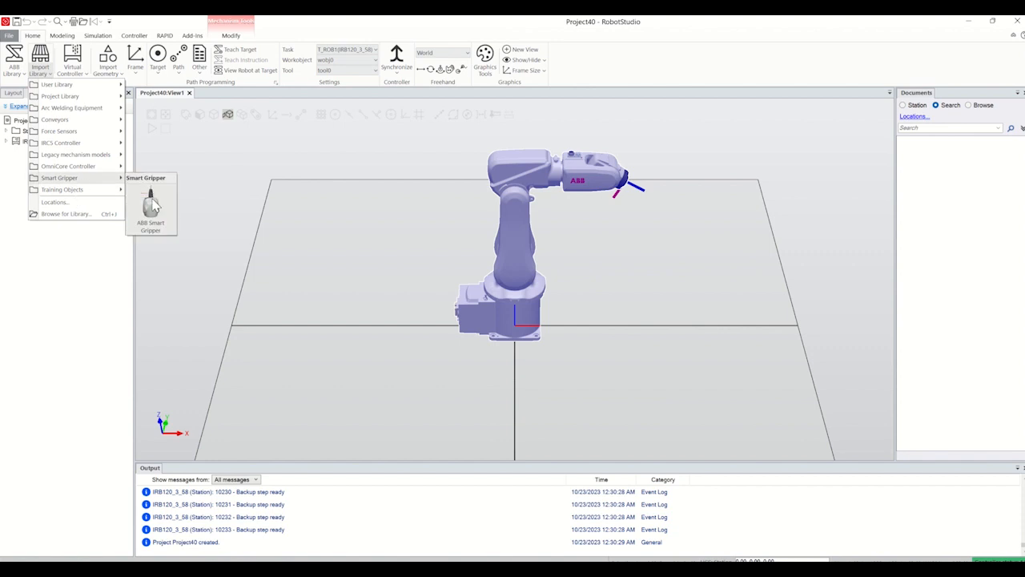
{"action": "left_click", "coordinate": [152, 204]}
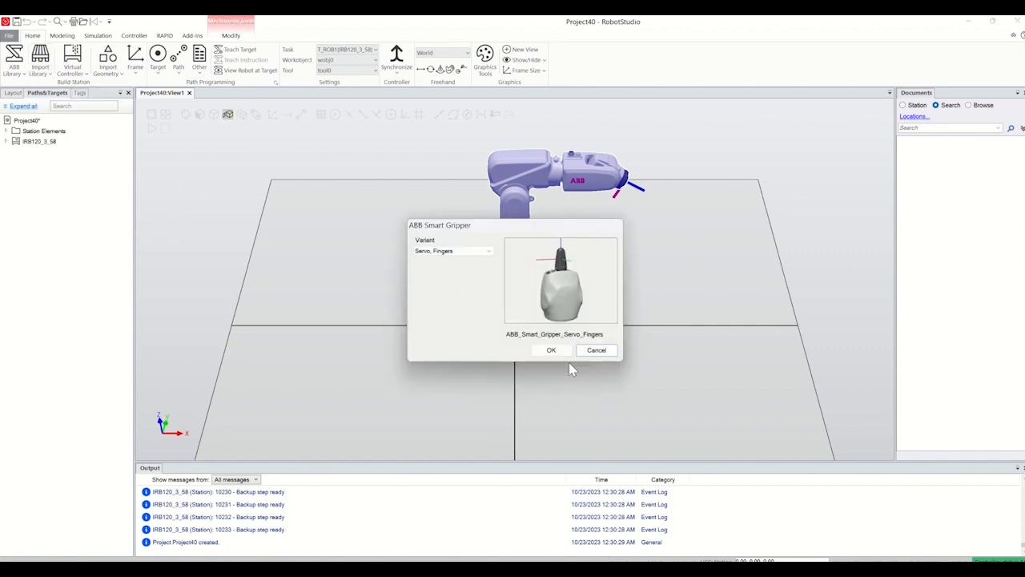
{"action": "left_click", "coordinate": [485, 252]}
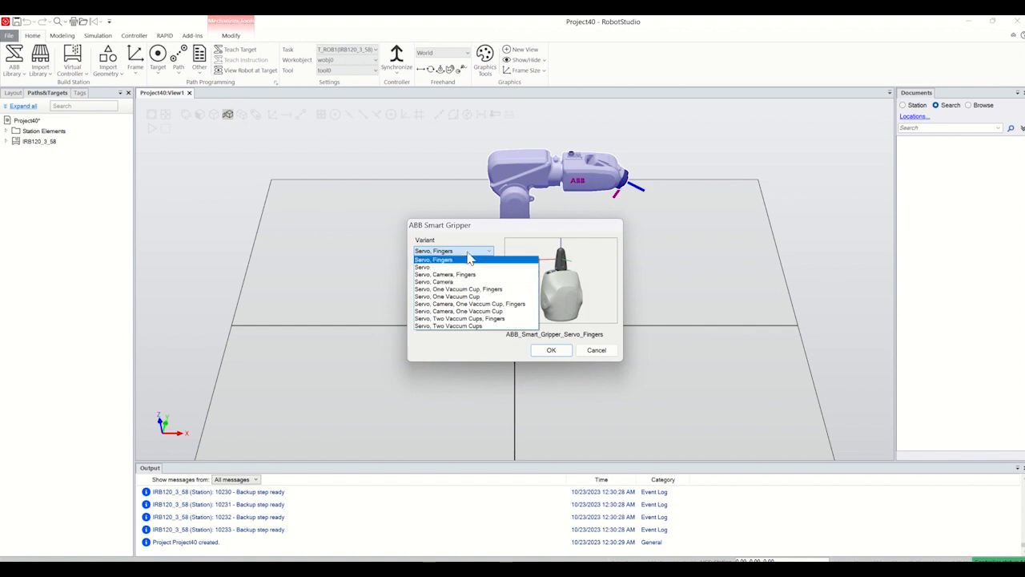
{"action": "left_click", "coordinate": [469, 254]}
{"action": "left_click", "coordinate": [551, 350]}
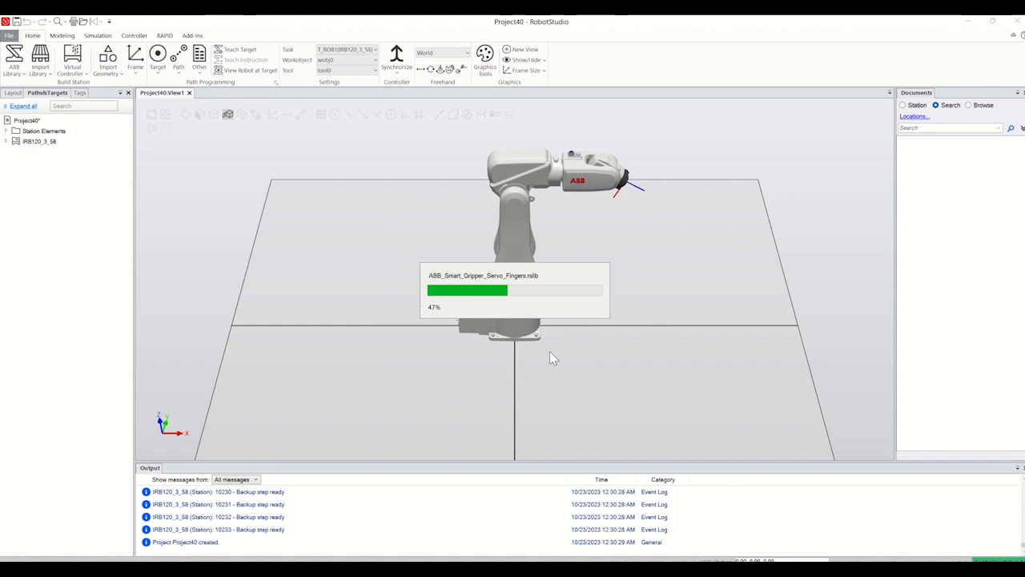
Step: Attach Smart_Gripper_Servo_Fingers to the IRB120_3_58__01 robot and update the gripper's position
{"action": "left_click", "coordinate": [14, 94]}
{"action": "left_click_drag", "start_coordinate": [42, 151], "coordinate": [39, 140]}
{"action": "left_click", "coordinate": [459, 338]}
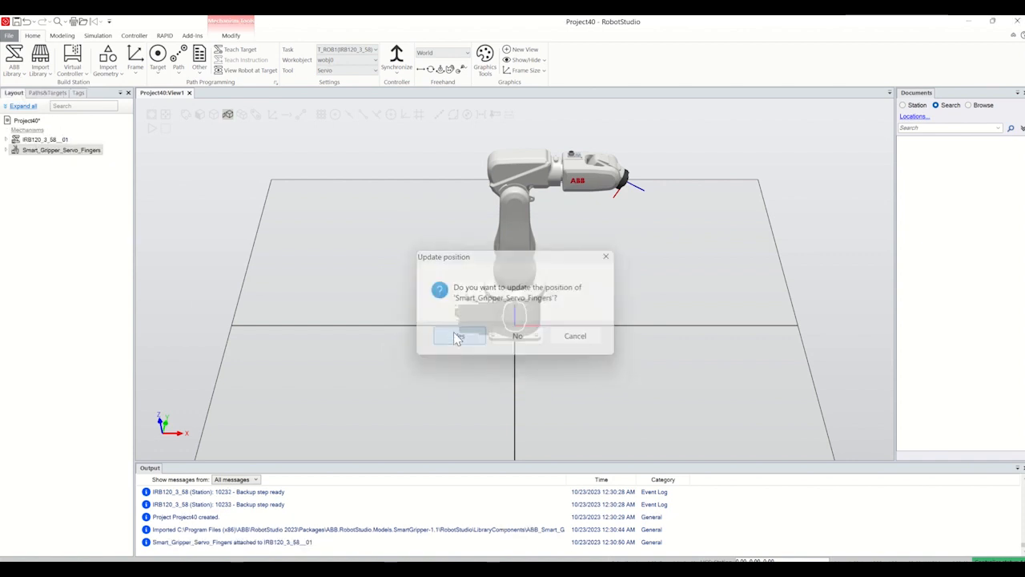
Step: Examine how the gripper is mounted on the robot's wrist from several distances and angles
{"action": "scroll", "coordinate": [652, 183], "scroll_direction": "down", "scroll_amount": 1}
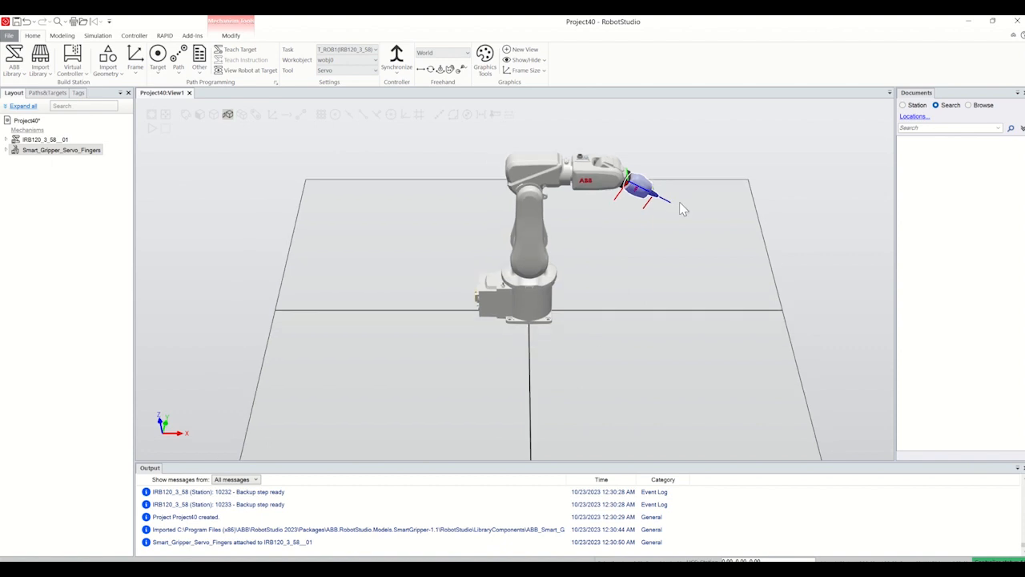
{"action": "left_click_drag", "start_coordinate": [679, 203], "coordinate": [626, 250], "text": "ctrl+shift"}
{"action": "scroll", "coordinate": [625, 250], "scroll_direction": "up", "scroll_amount": 4}
{"action": "scroll", "coordinate": [626, 255], "scroll_direction": "up", "scroll_amount": 2}
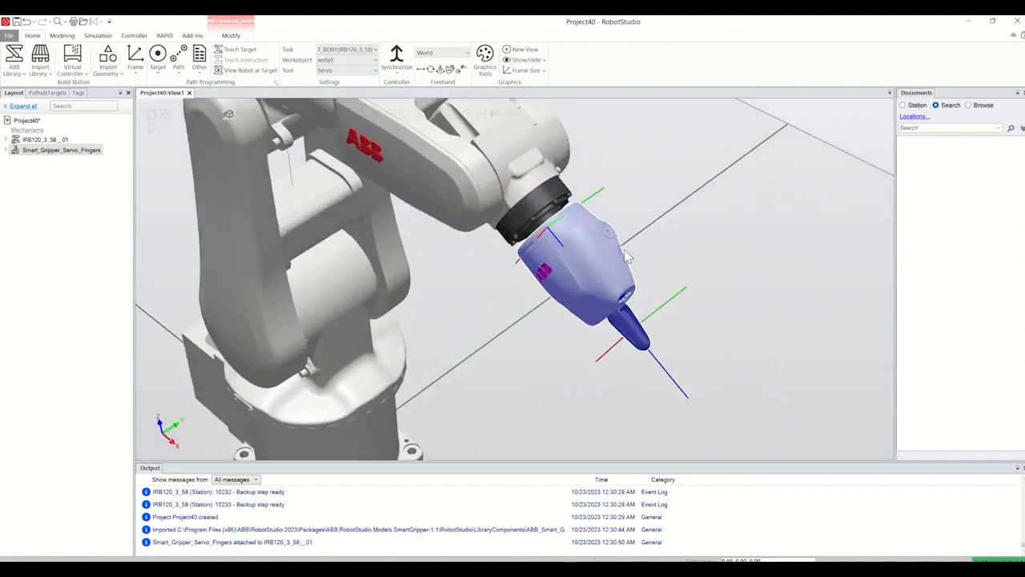
{"action": "scroll", "coordinate": [633, 276], "scroll_direction": "down", "scroll_amount": 5}
{"action": "scroll", "coordinate": [641, 299], "scroll_direction": "up", "scroll_amount": 2}
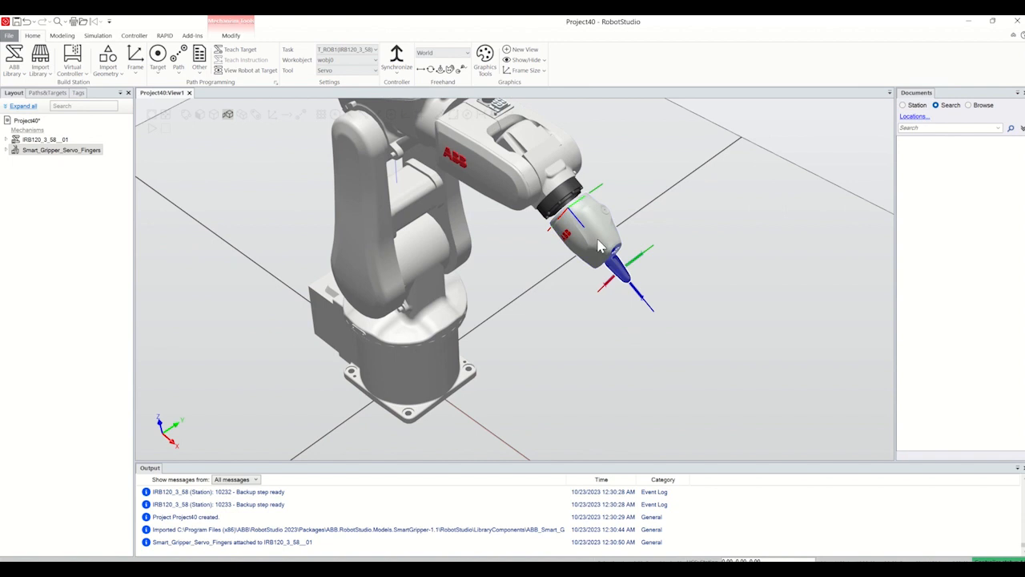
{"action": "scroll", "coordinate": [599, 246], "scroll_direction": "down", "scroll_amount": 4}
{"action": "scroll", "coordinate": [561, 179], "scroll_direction": "up", "scroll_amount": 5}
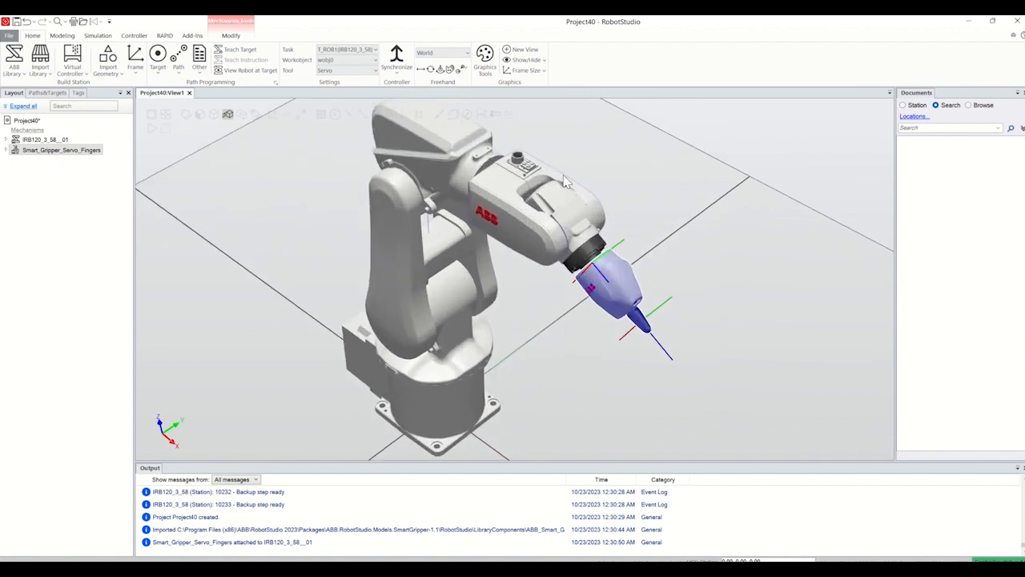
{"action": "scroll", "coordinate": [565, 181], "scroll_direction": "down", "scroll_amount": 4}
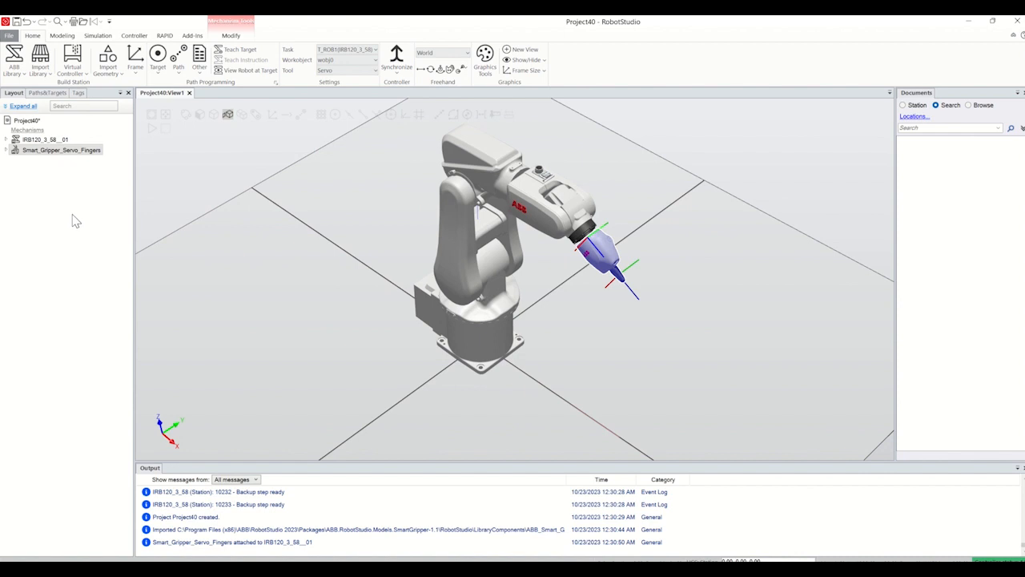
Step: Jog the IRB120 robot's joints 5 and 6 to 90 degrees each
{"action": "right_click", "coordinate": [53, 142]}
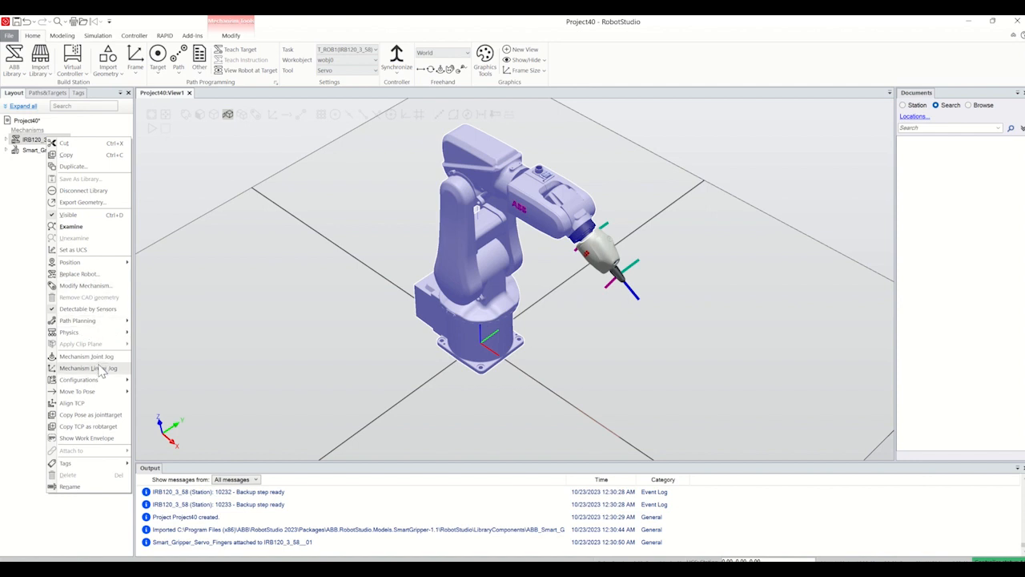
{"action": "left_click", "coordinate": [96, 359]}
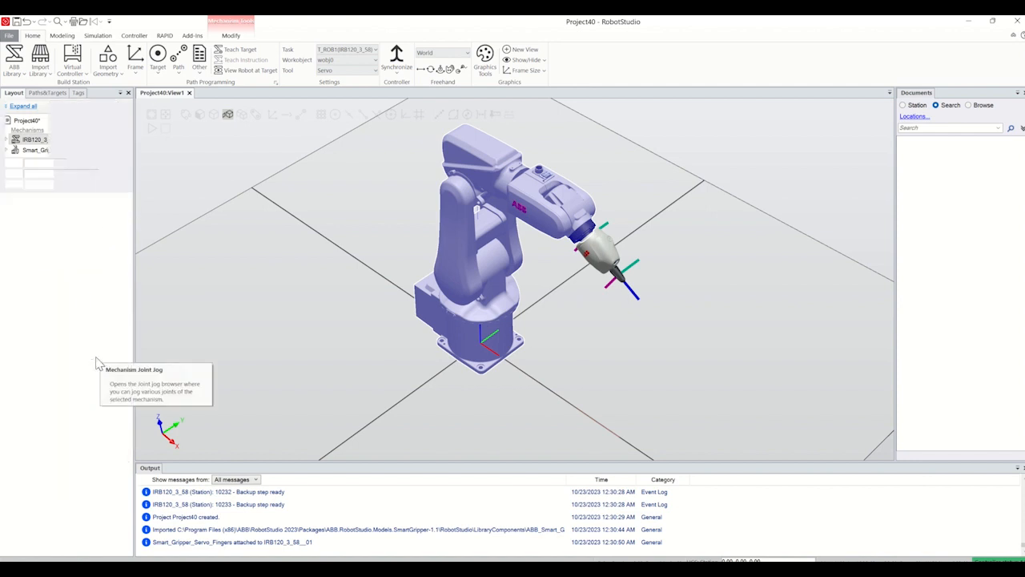
{"action": "left_click", "coordinate": [65, 144]}
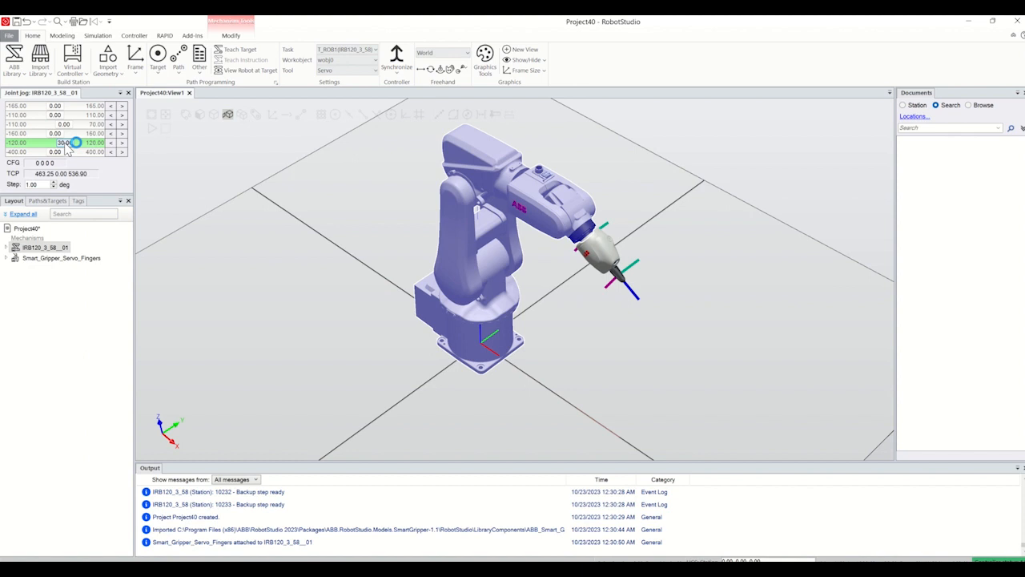
{"action": "type", "text": "90"}
{"action": "left_click", "coordinate": [59, 152]}
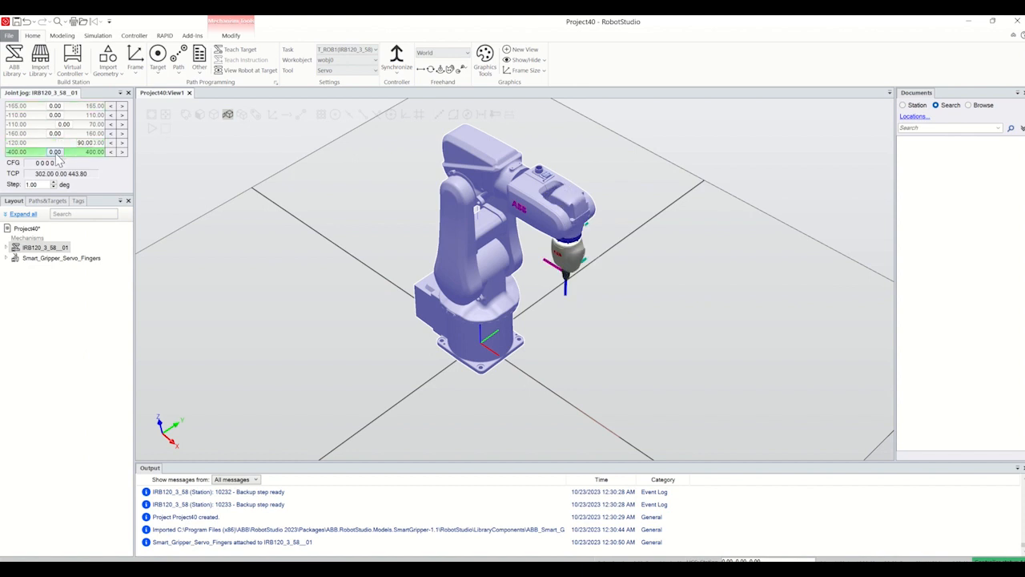
{"action": "type", "text": "90"}
{"action": "left_click", "coordinate": [253, 204]}
{"action": "scroll", "coordinate": [581, 276], "scroll_direction": "up", "scroll_amount": 6}
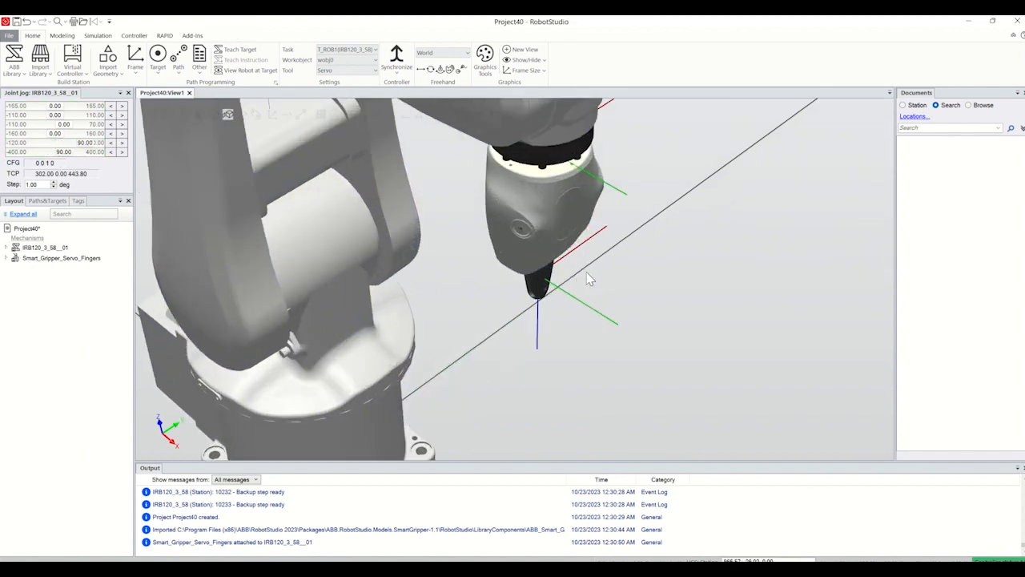
{"action": "scroll", "coordinate": [586, 272], "scroll_direction": "down", "scroll_amount": 4}
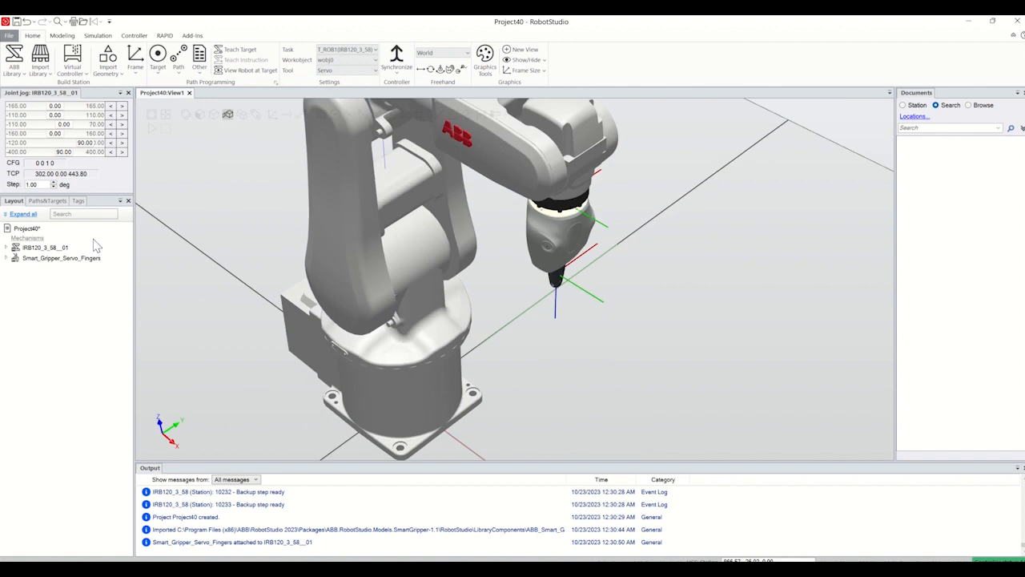
Step: Jog the Smart Gripper's finger joint open to 25 mm and close the joint jog settings
{"action": "left_click", "coordinate": [47, 260]}
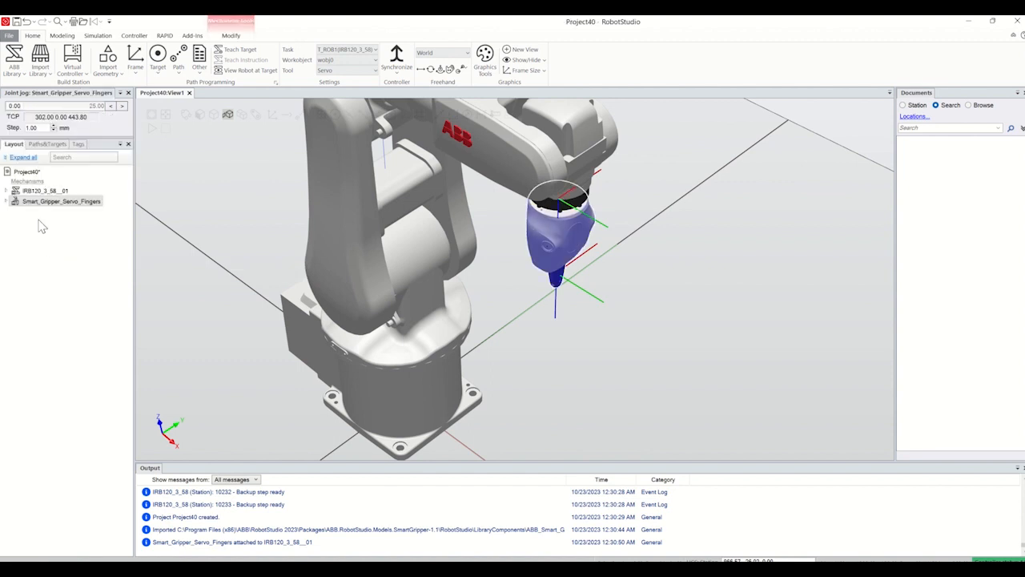
{"action": "left_click_drag", "start_coordinate": [32, 106], "coordinate": [112, 122]}
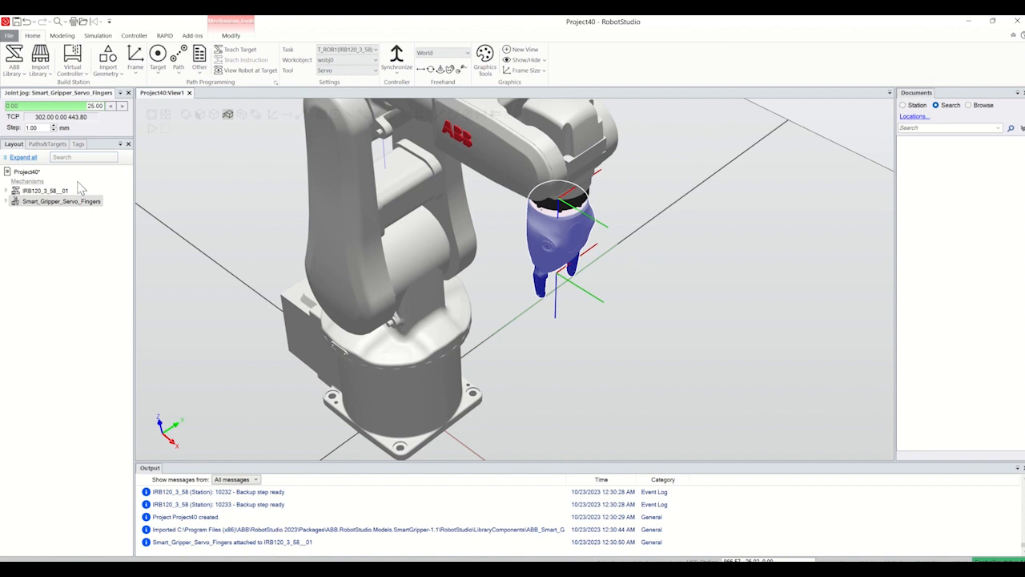
{"action": "left_click", "coordinate": [128, 93]}
Step: Modify the Smart Gripper mechanism so that its HomePose joint value is 25.00
{"action": "right_click", "coordinate": [72, 151]}
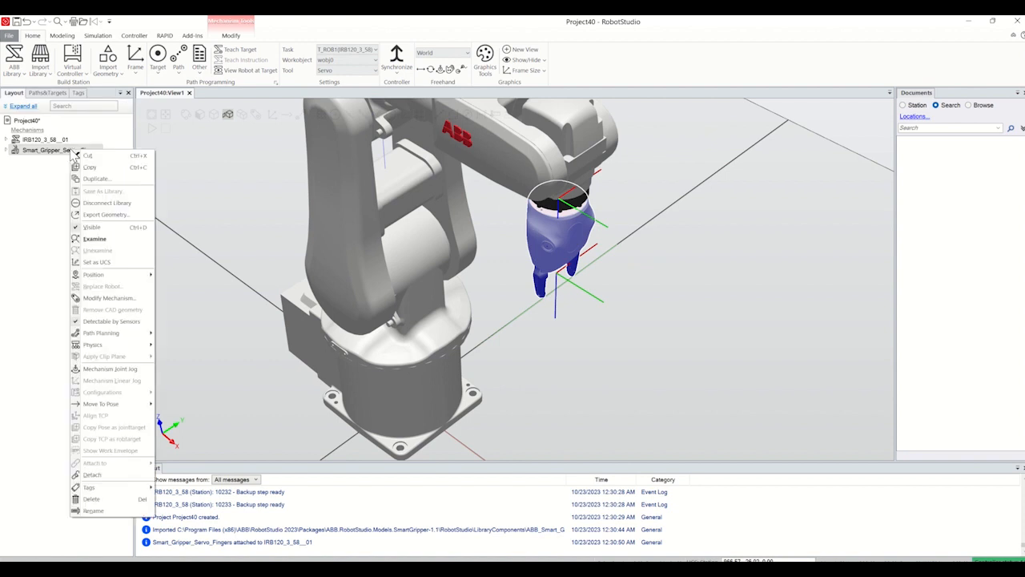
{"action": "left_click", "coordinate": [101, 298]}
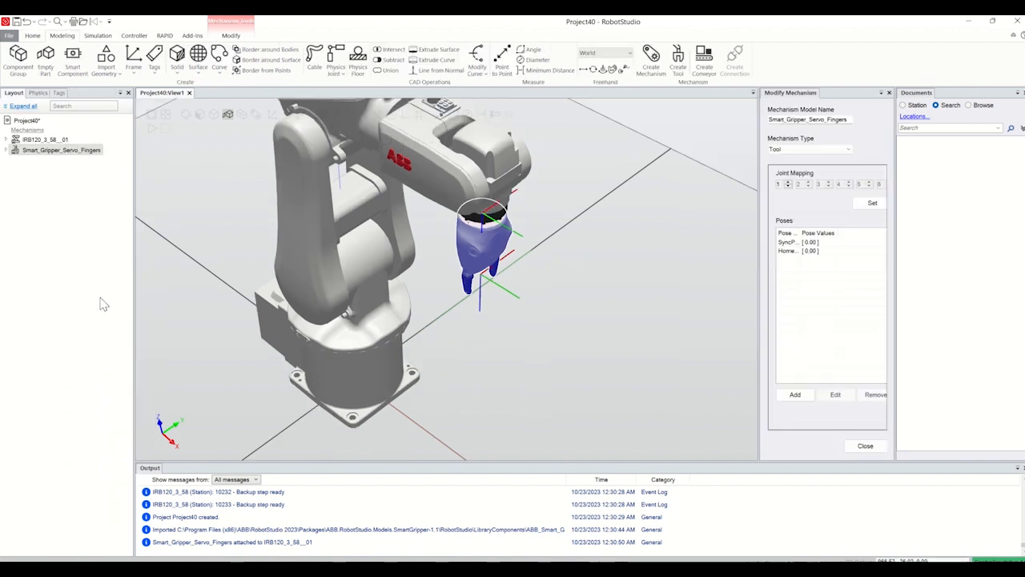
{"action": "left_click", "coordinate": [789, 254]}
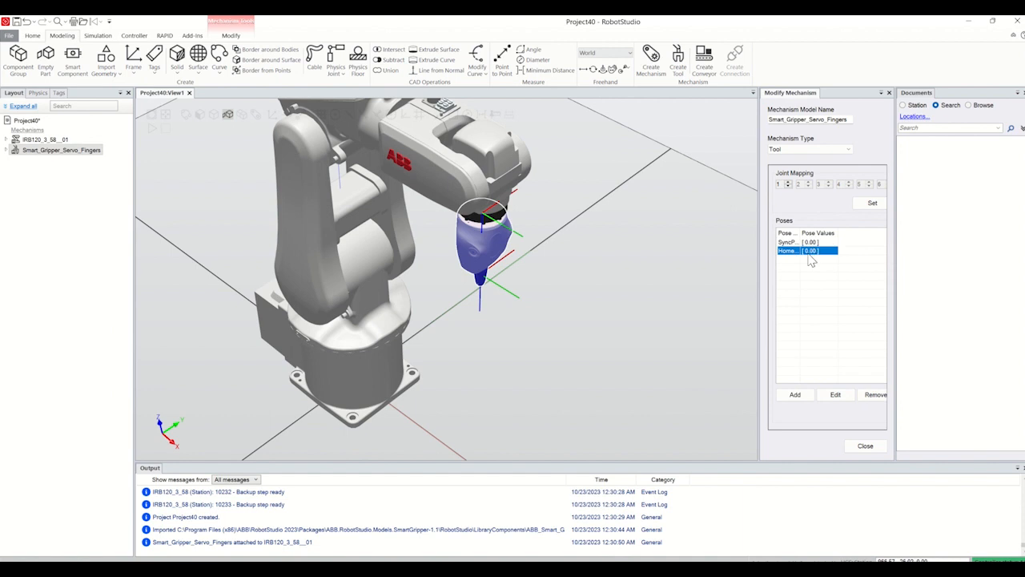
{"action": "double_click", "coordinate": [789, 253]}
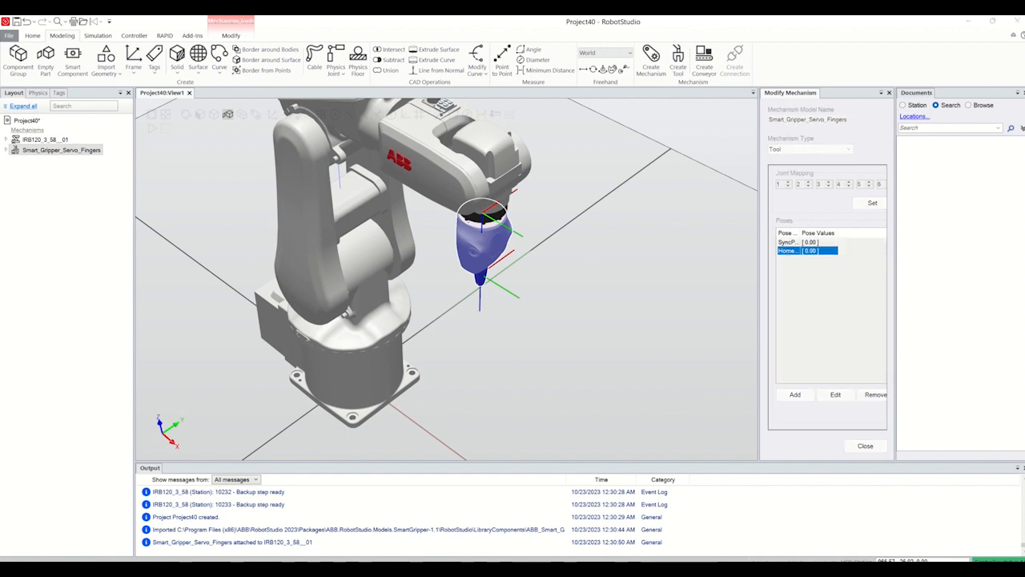
{"action": "left_click_drag", "start_coordinate": [553, 16], "coordinate": [637, 165]}
{"action": "left_click_drag", "start_coordinate": [560, 225], "coordinate": [678, 223]}
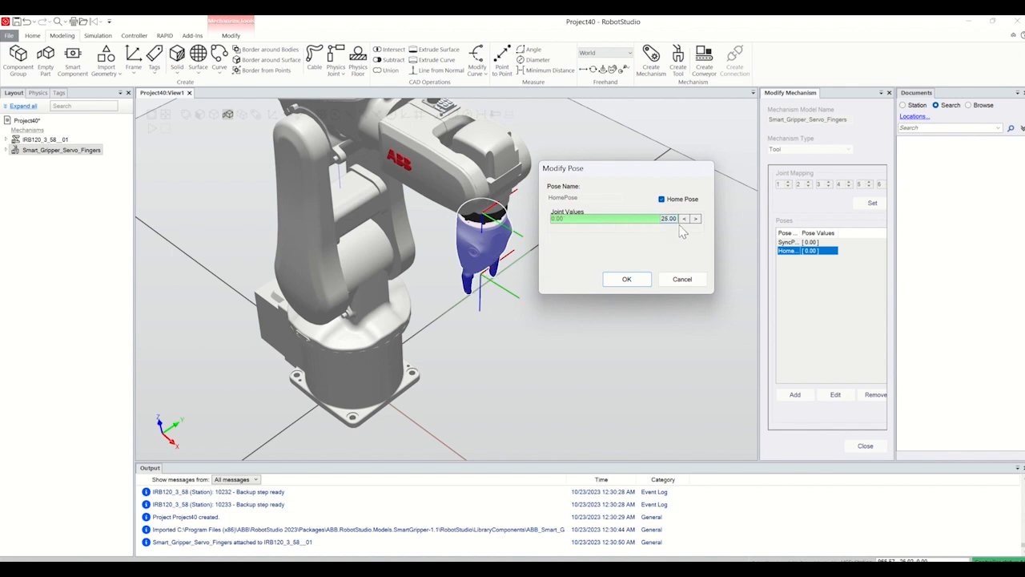
{"action": "left_click", "coordinate": [626, 280]}
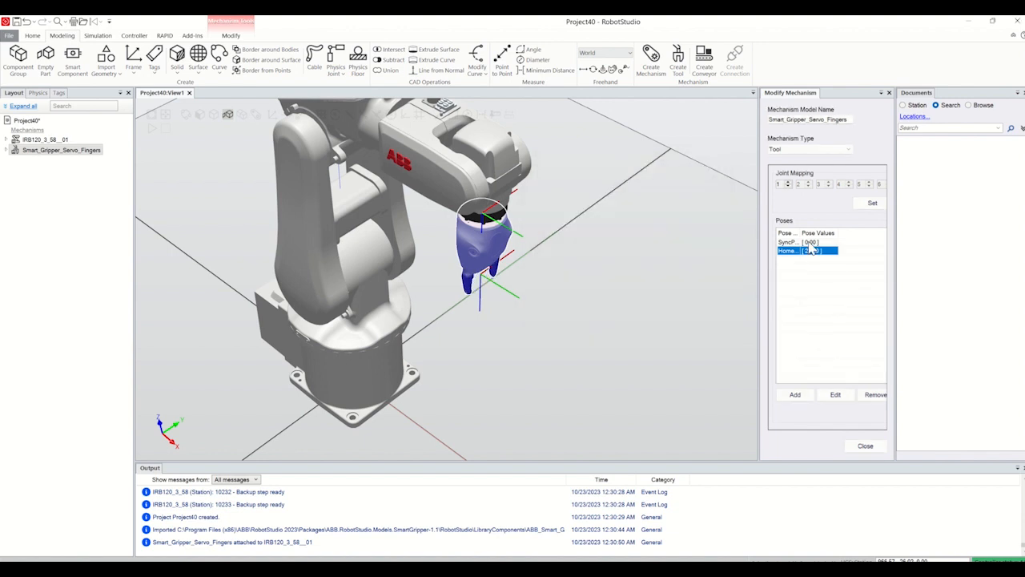
Step: Try to edit the gripper's SyncPose, and disconnect Smart_Gripper_Servo_Fingers from its library
{"action": "double_click", "coordinate": [811, 242]}
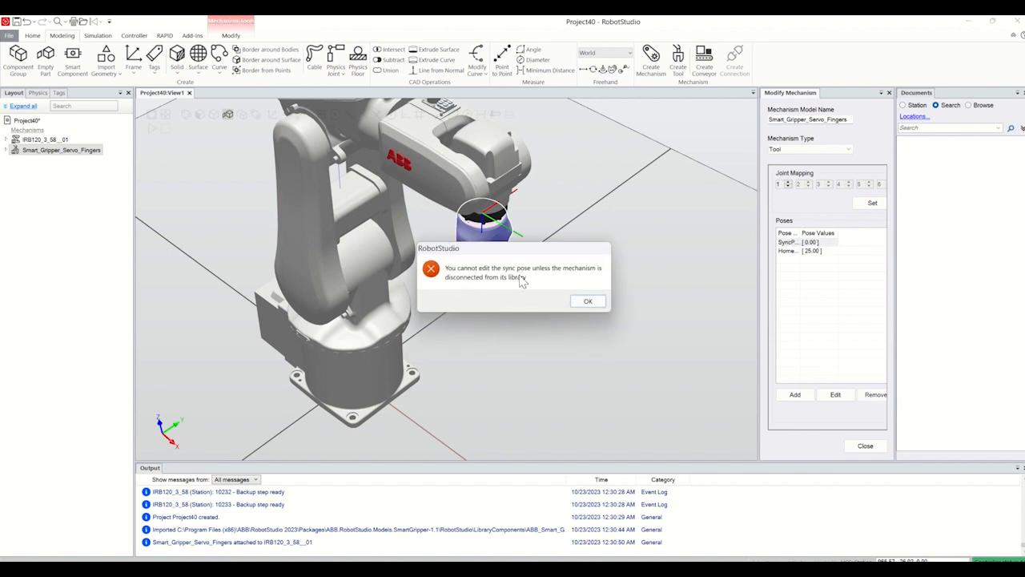
{"action": "left_click", "coordinate": [587, 302]}
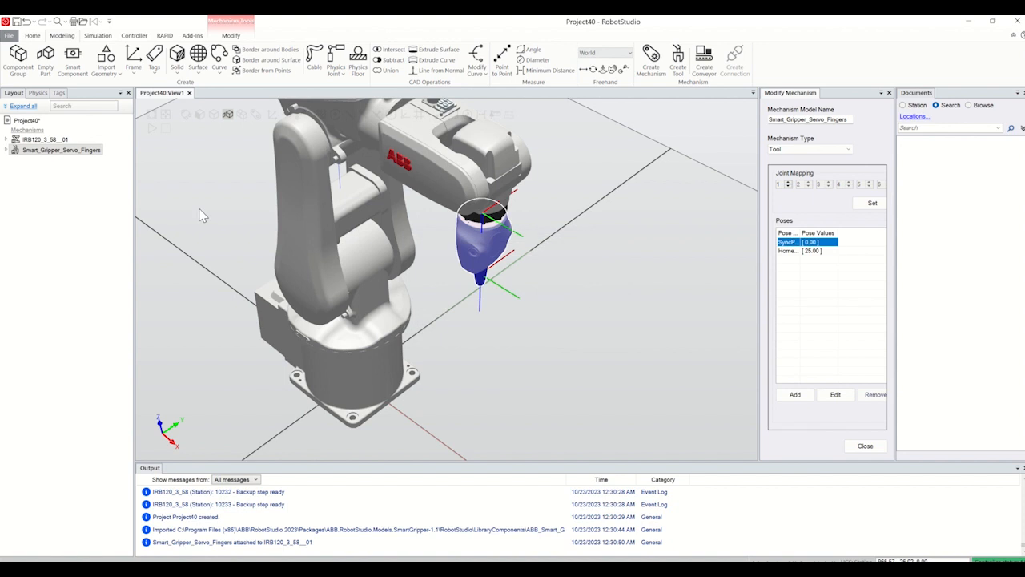
{"action": "right_click", "coordinate": [68, 151]}
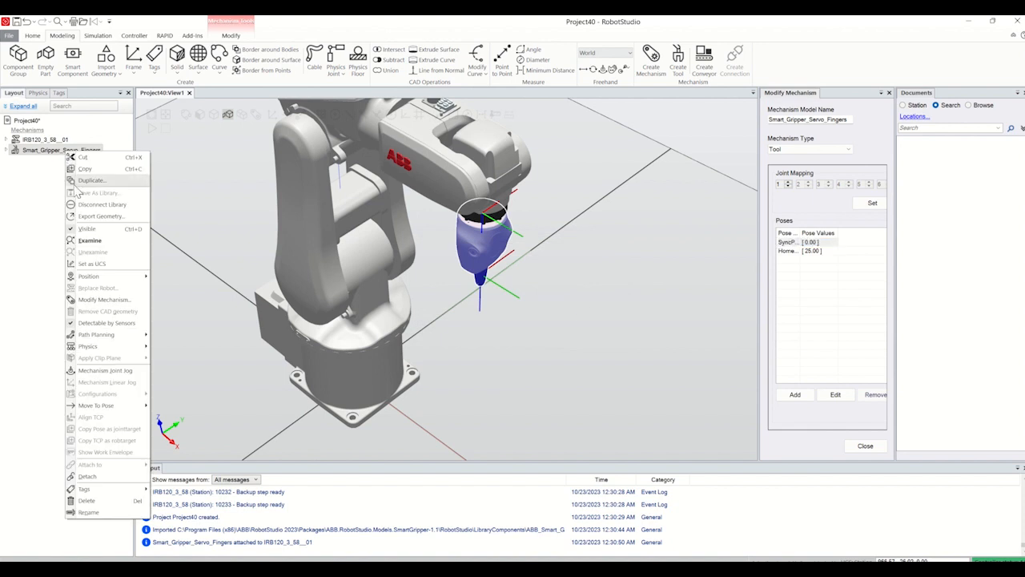
{"action": "left_click", "coordinate": [96, 205]}
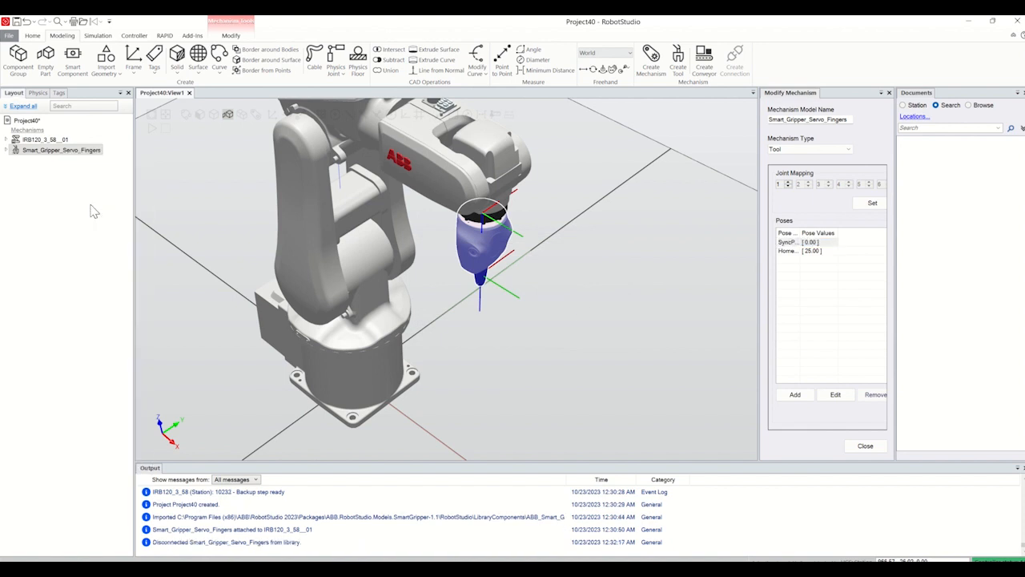
Step: Set the Smart Gripper's SyncPose joint value to 10.00 and finish modifying the mechanism
{"action": "double_click", "coordinate": [787, 242]}
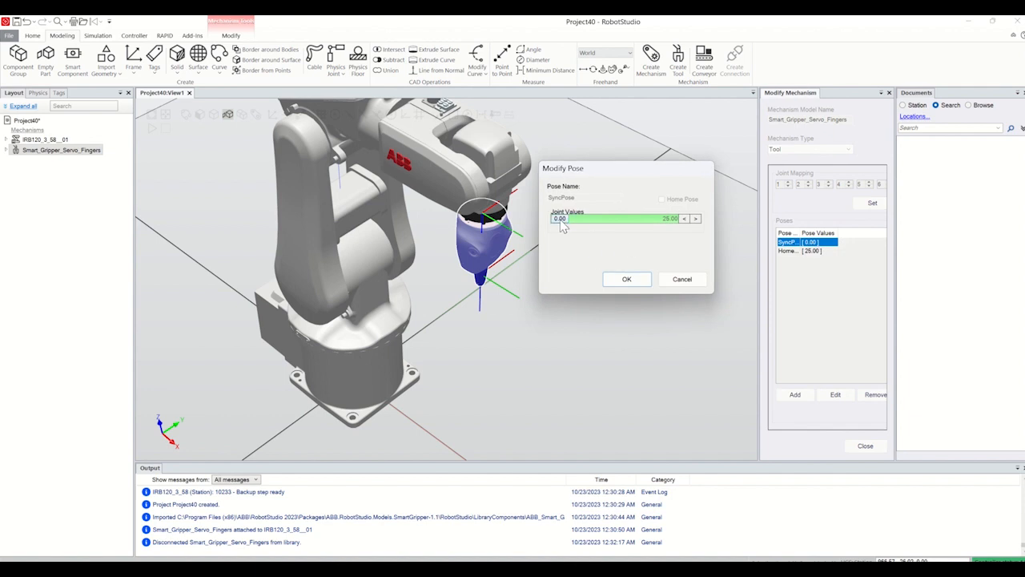
{"action": "left_click_drag", "start_coordinate": [561, 226], "coordinate": [603, 227]}
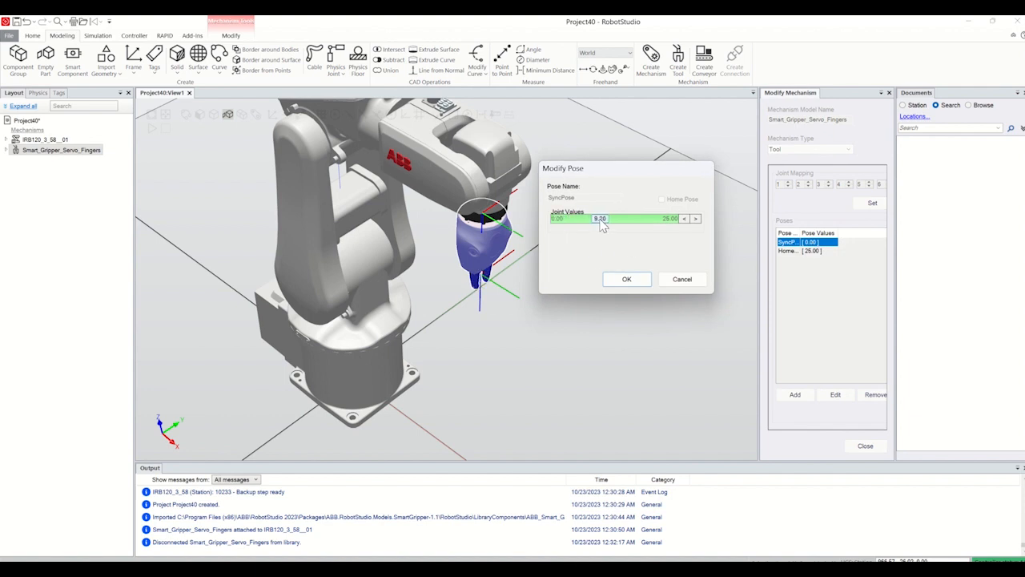
{"action": "double_click", "coordinate": [601, 218]}
{"action": "type", "text": "10"}
{"action": "left_click", "coordinate": [628, 279]}
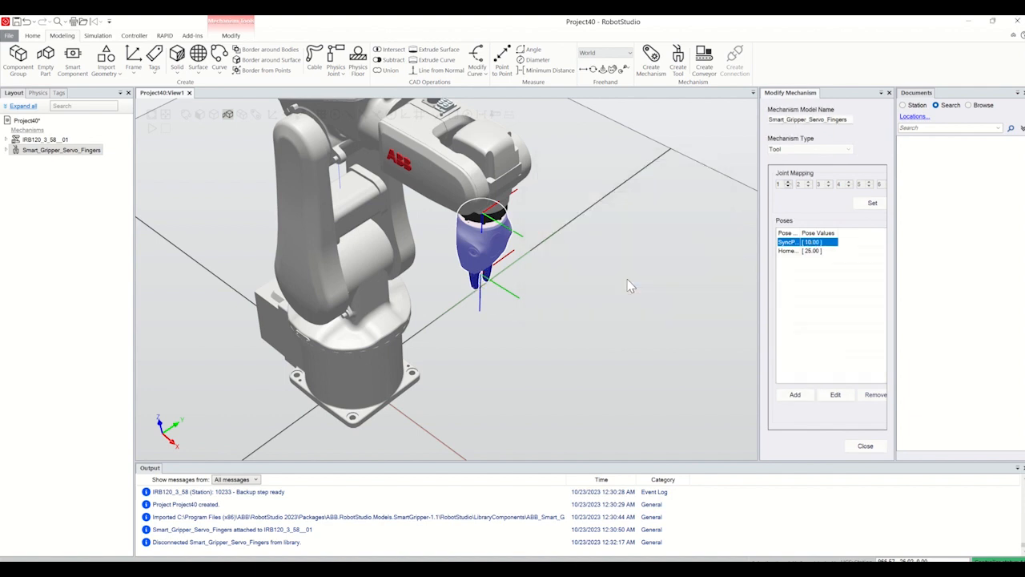
{"action": "left_click", "coordinate": [864, 446]}
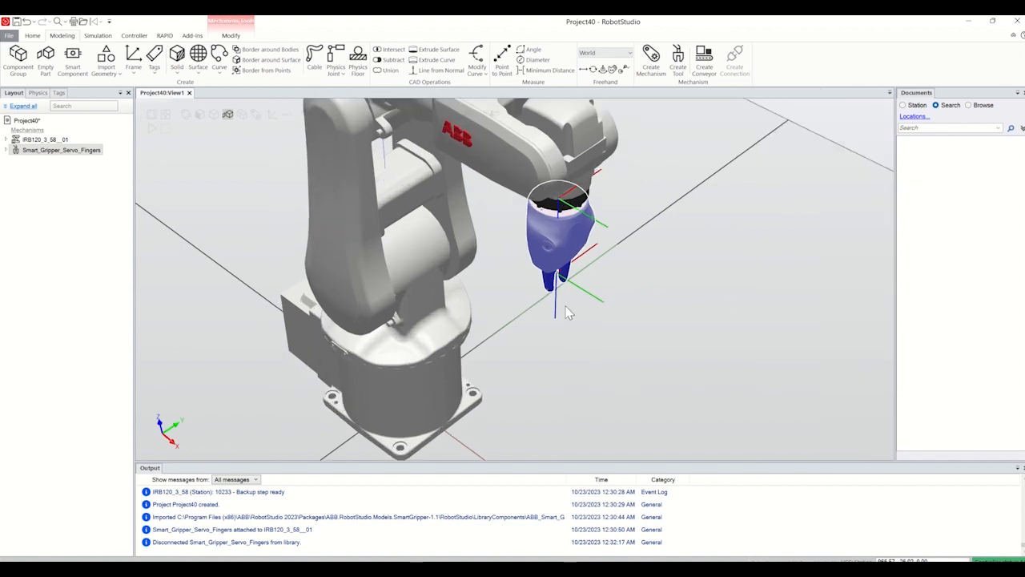
{"action": "scroll", "coordinate": [566, 308], "scroll_direction": "down", "scroll_amount": 3}
{"action": "scroll", "coordinate": [565, 307], "scroll_direction": "up", "scroll_amount": 3}
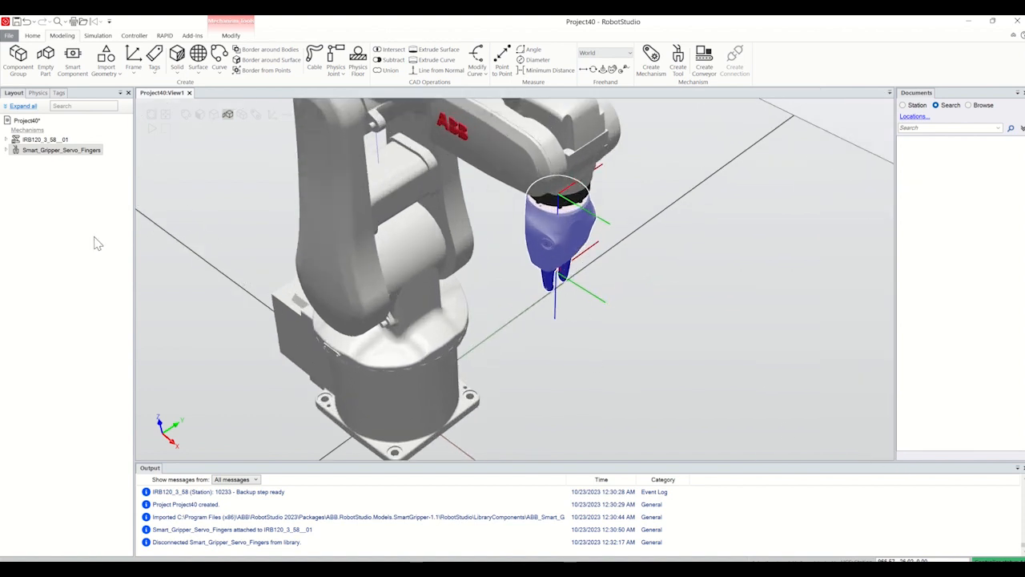
{"action": "scroll", "coordinate": [513, 386], "scroll_direction": "down", "scroll_amount": 5}
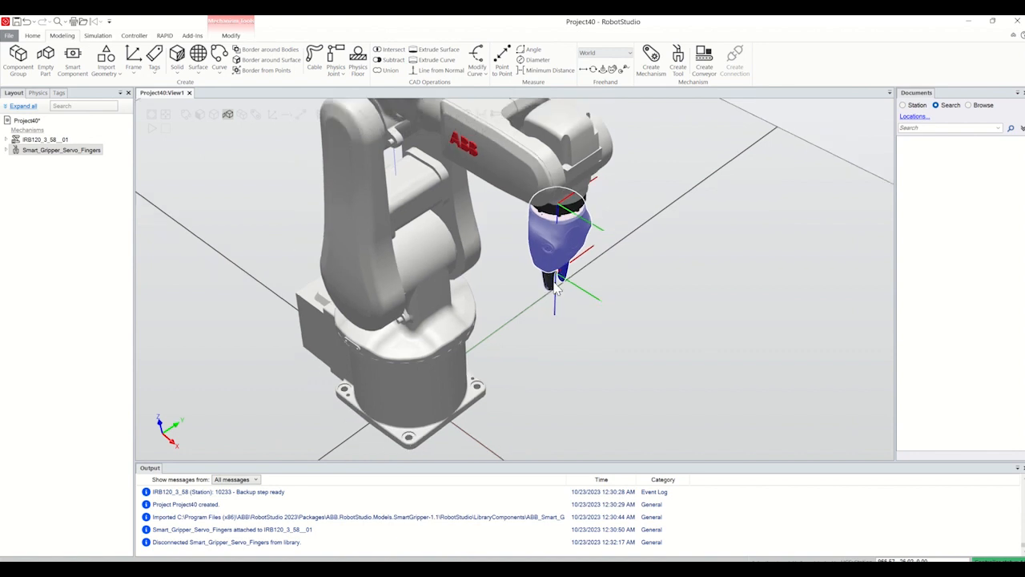
{"action": "scroll", "coordinate": [614, 380], "scroll_direction": "up", "scroll_amount": 3}
{"action": "scroll", "coordinate": [543, 405], "scroll_direction": "down", "scroll_amount": 4}
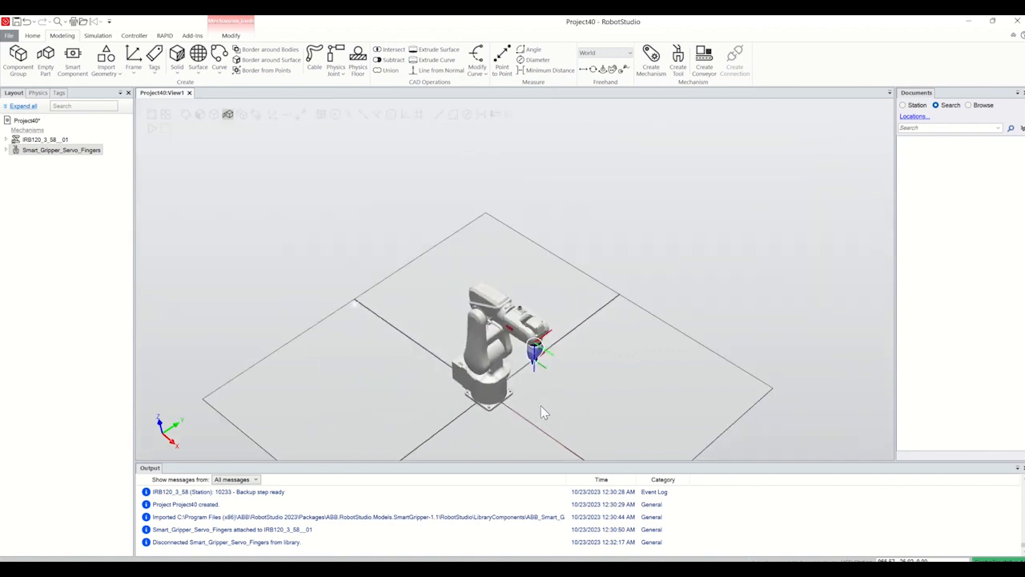
{"action": "scroll", "coordinate": [540, 433], "scroll_direction": "up", "scroll_amount": 5}
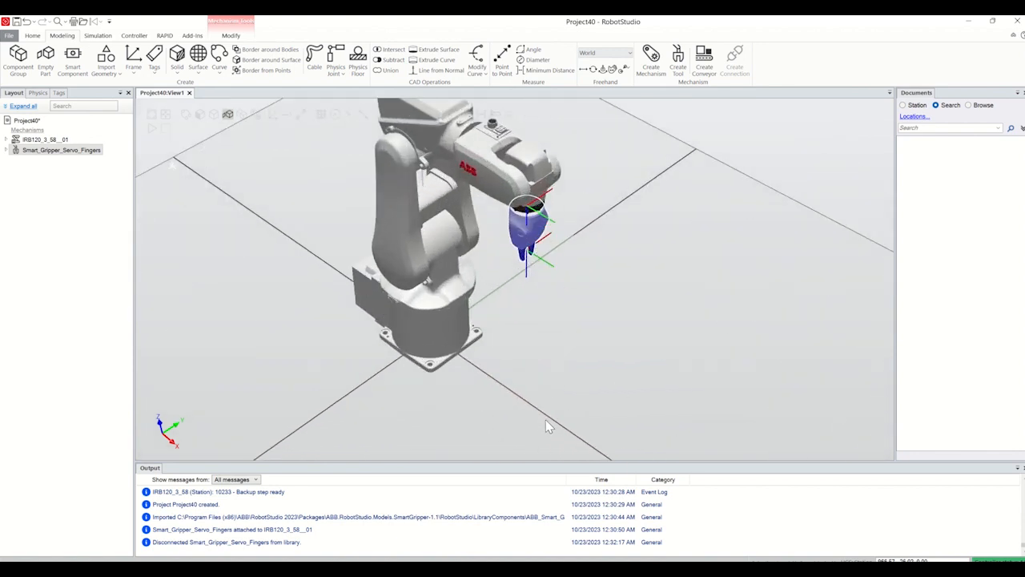
Step: Create a solid box in front of the robot with corner point 400, 0, 0 mm and a length of 20 mm
{"action": "left_click_drag", "start_coordinate": [547, 419], "coordinate": [547, 414], "text": "ctrl+shift"}
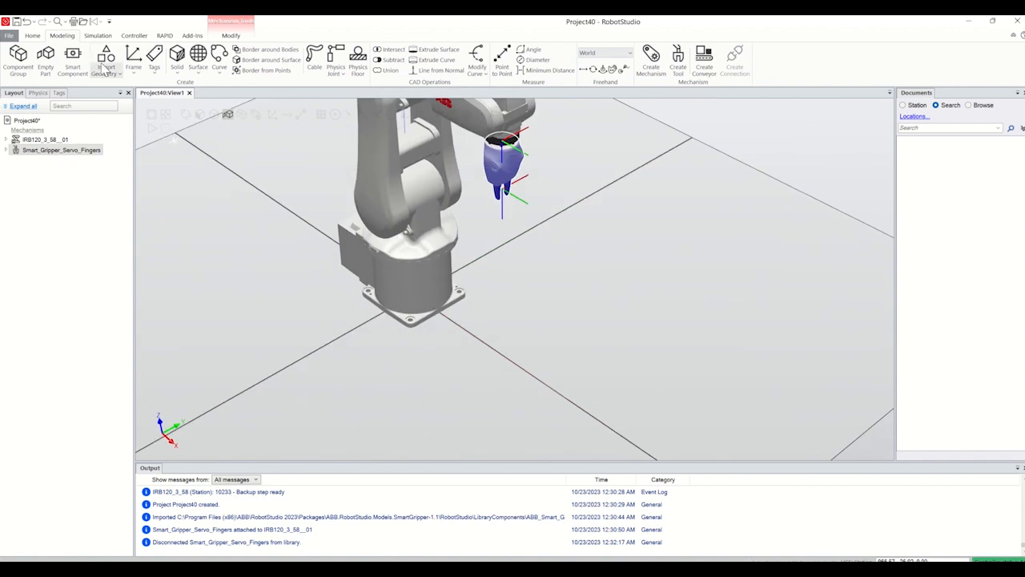
{"action": "left_click", "coordinate": [177, 70]}
{"action": "left_click", "coordinate": [207, 90]}
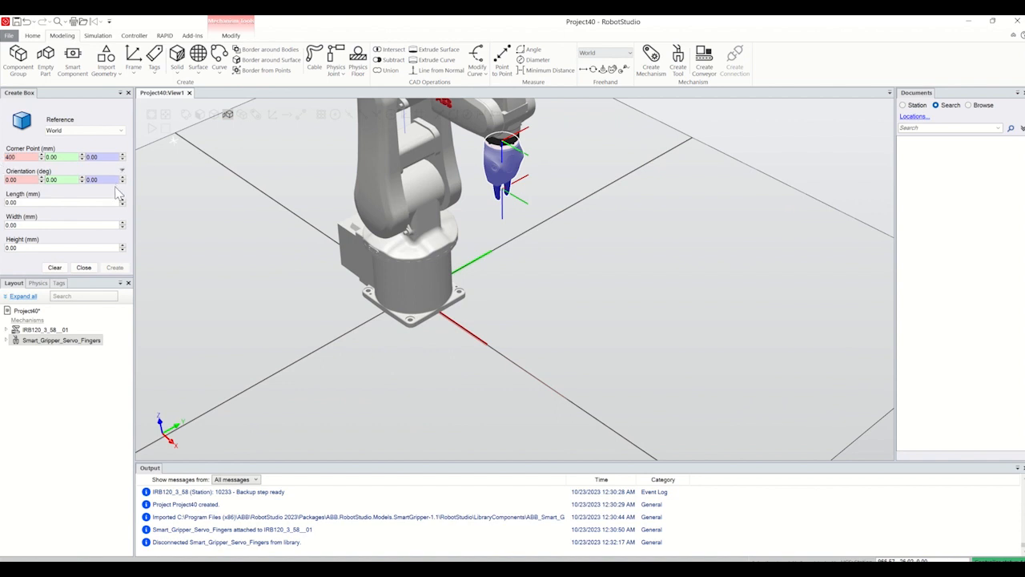
{"action": "left_click", "coordinate": [34, 205]}
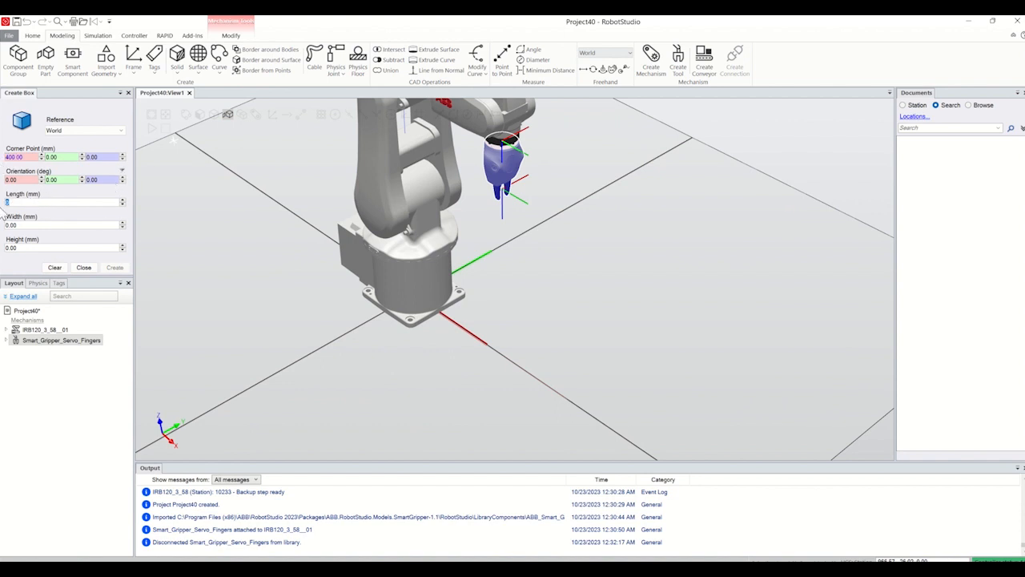
{"action": "type", "text": "20"}
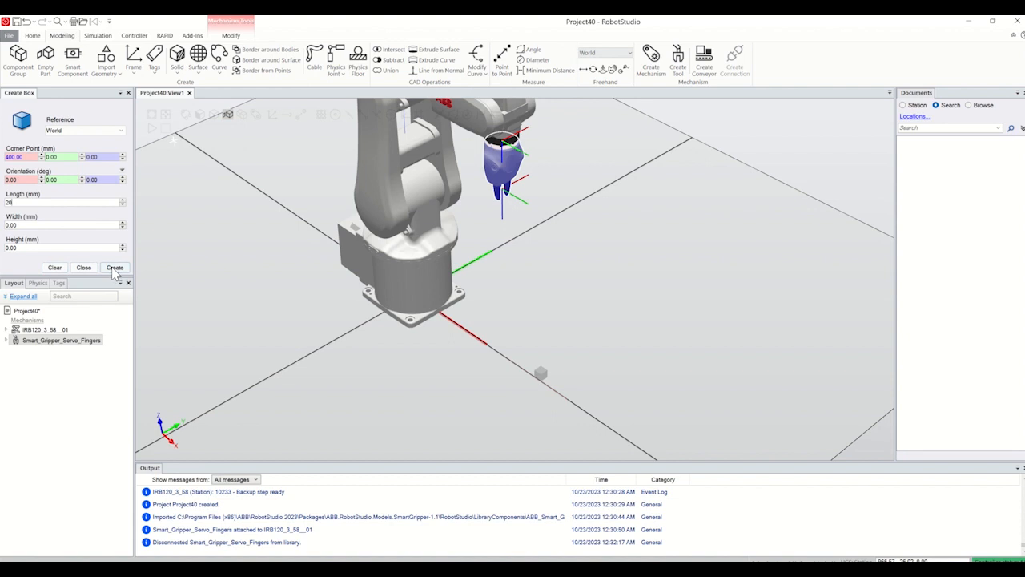
{"action": "left_click", "coordinate": [114, 267]}
Step: Define a second box's corner point at 400, 300, 300 mm relative to World
{"action": "scroll", "coordinate": [533, 390], "scroll_direction": "up", "scroll_amount": 4}
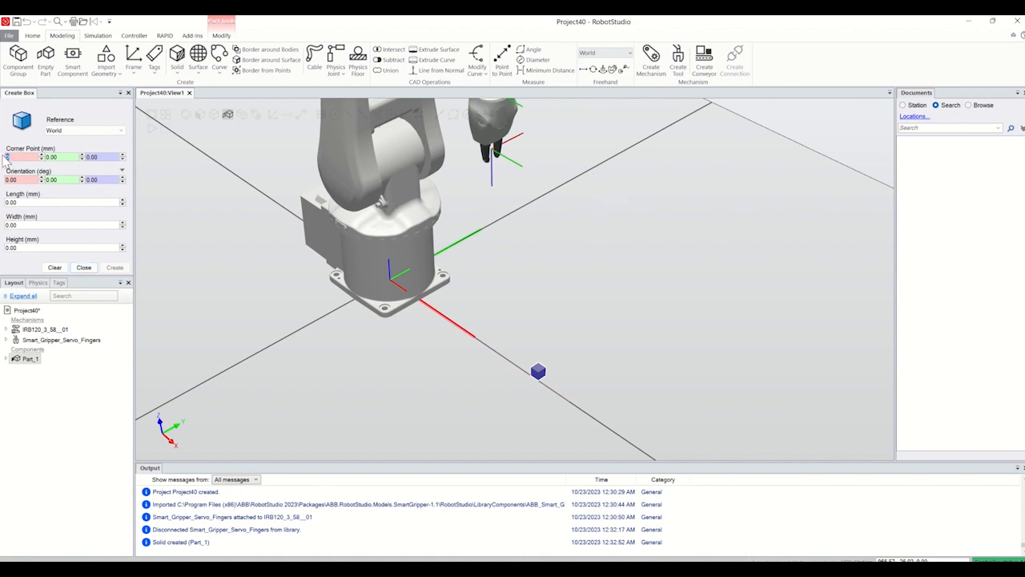
{"action": "key", "text": "Tab"}
{"action": "type", "text": "0"}
{"action": "left_click_drag", "start_coordinate": [32, 158], "coordinate": [2, 157]}
{"action": "type", "text": "4"}
{"action": "left_click", "coordinate": [49, 158]}
{"action": "left_click", "coordinate": [97, 157]}
{"action": "scroll", "coordinate": [198, 431], "scroll_direction": "down", "scroll_amount": 1}
{"action": "scroll", "coordinate": [176, 444], "scroll_direction": "up", "scroll_amount": 2}
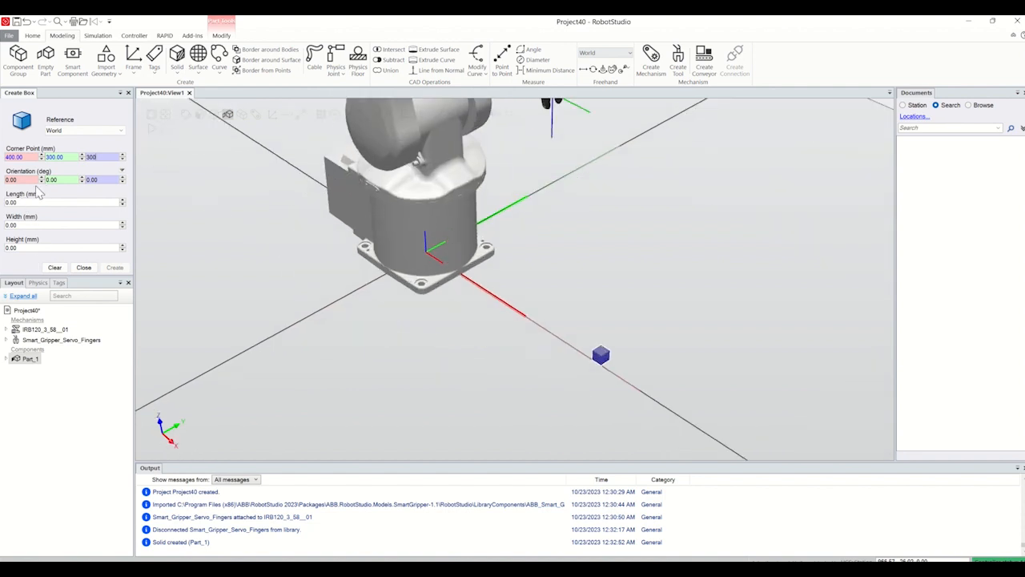
Step: Give the second box a length of 20 mm, create it and finish box creation
{"action": "left_click_drag", "start_coordinate": [26, 180], "coordinate": [2, 179]}
{"action": "left_click", "coordinate": [21, 201]}
{"action": "scroll", "coordinate": [757, 168], "scroll_direction": "down", "scroll_amount": 1}
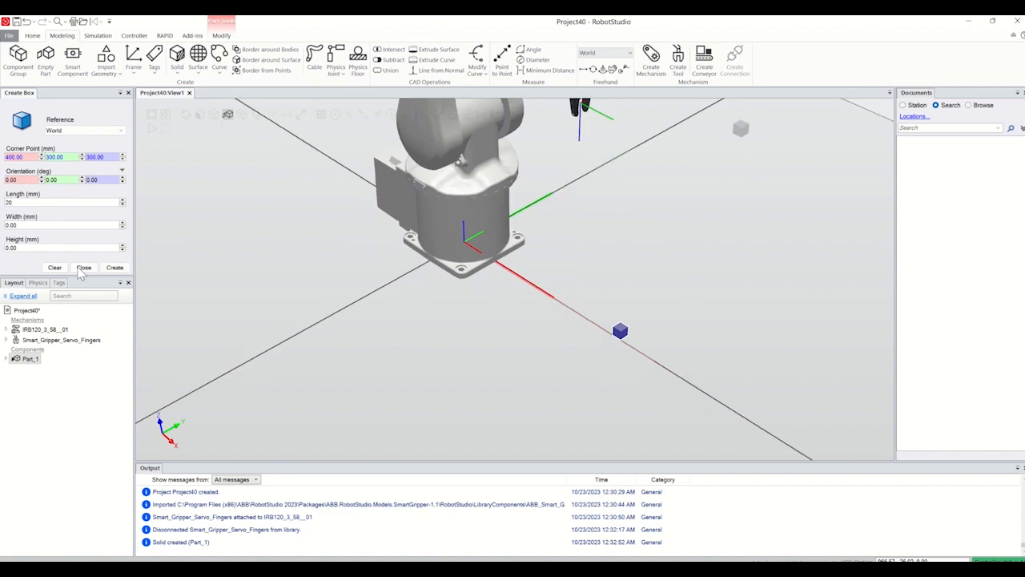
{"action": "left_click", "coordinate": [115, 267]}
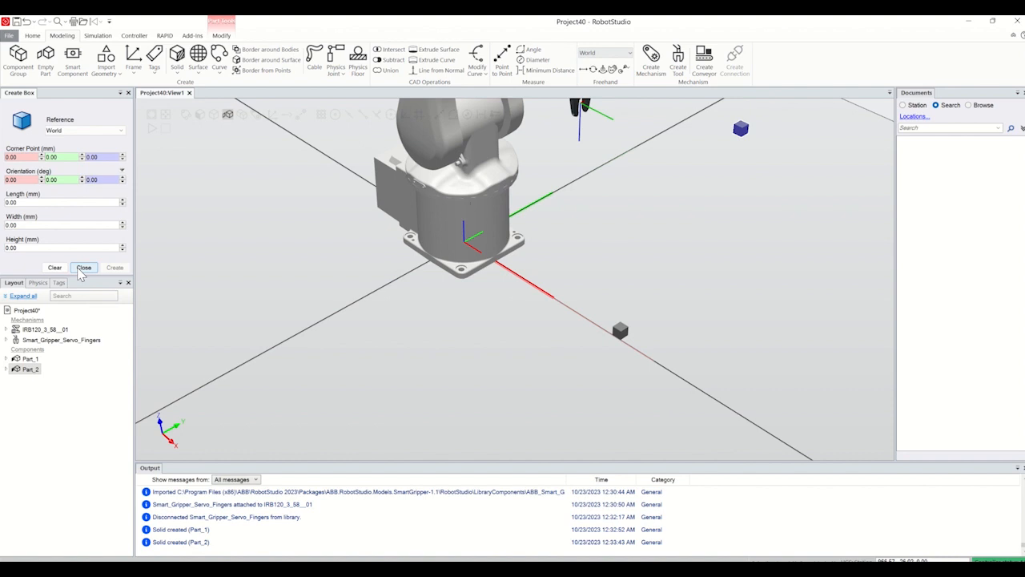
{"action": "left_click", "coordinate": [80, 270]}
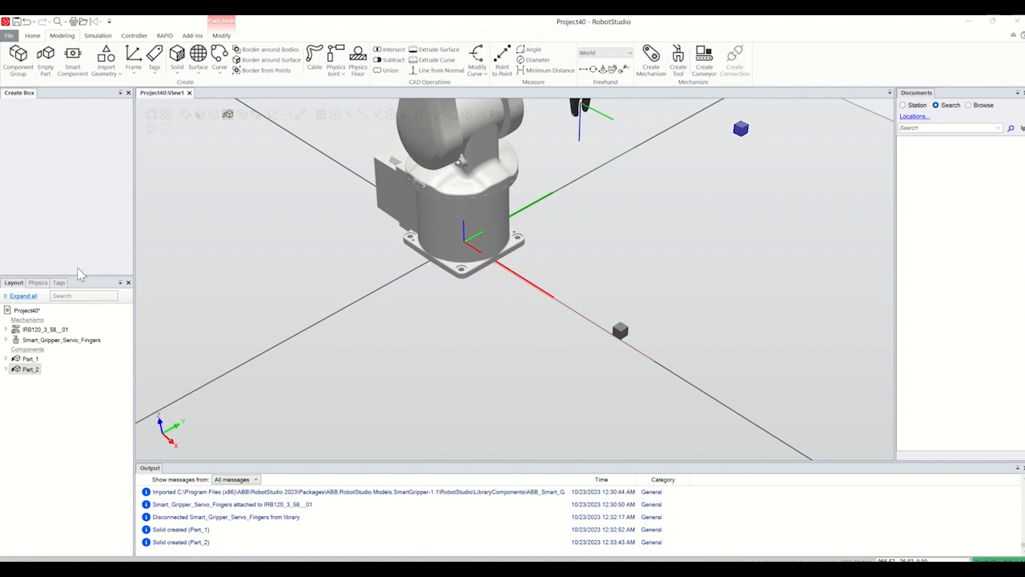
Step: Start target creation and teach a target at the robot's current position using the default wobj0
{"action": "left_click_drag", "start_coordinate": [513, 355], "coordinate": [558, 348], "text": "ctrl+shift"}
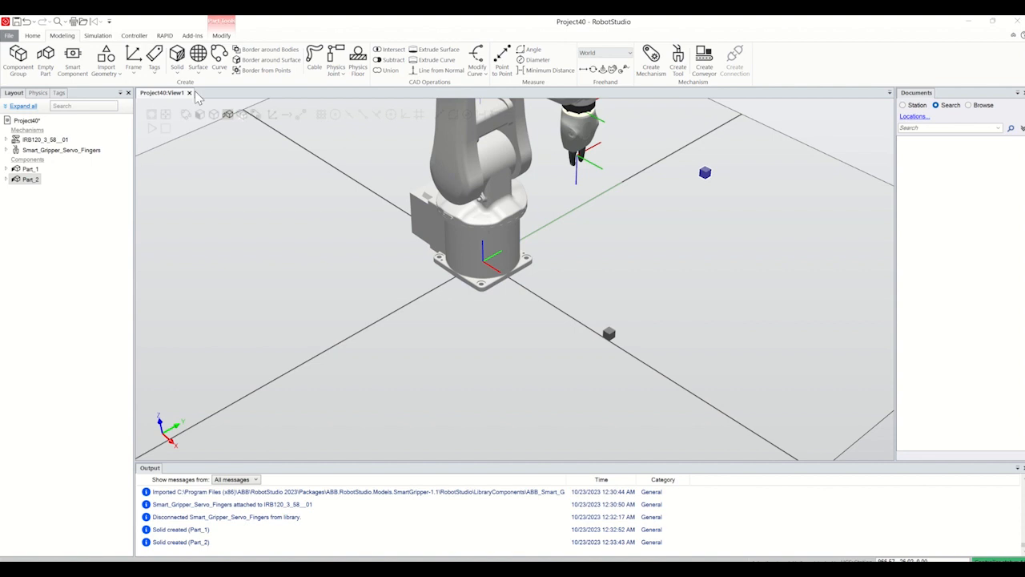
{"action": "left_click", "coordinate": [32, 35]}
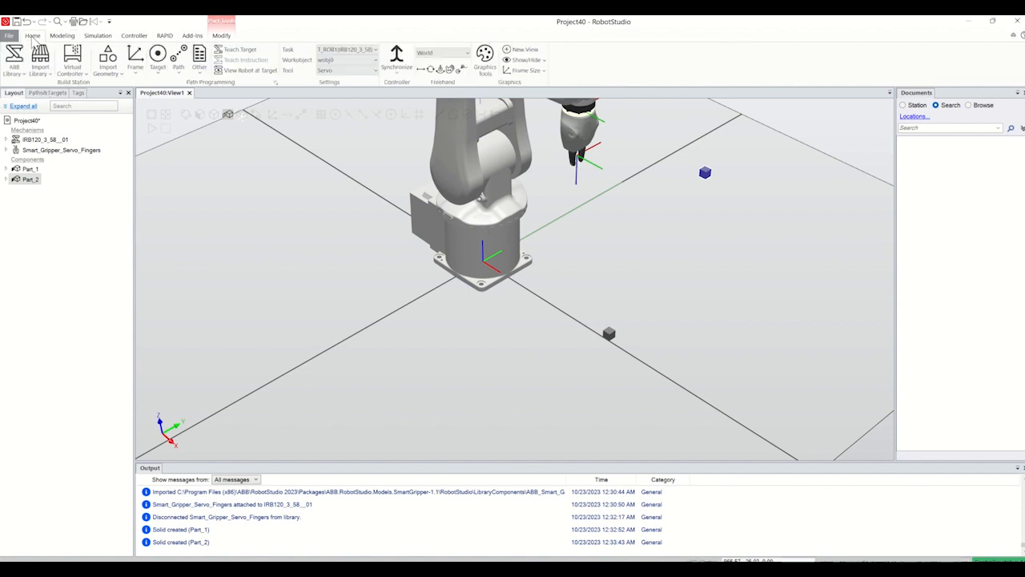
{"action": "left_click", "coordinate": [162, 75]}
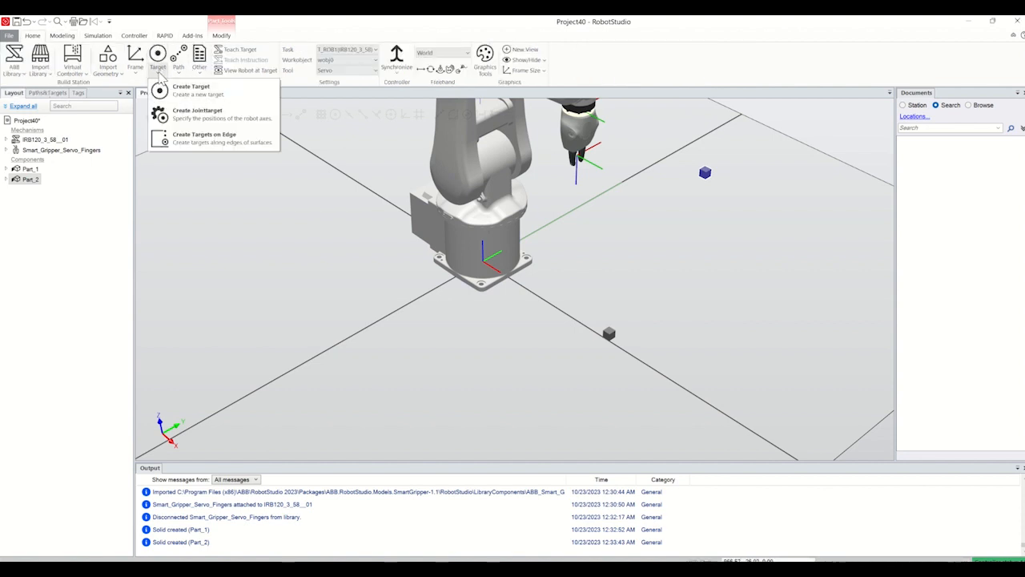
{"action": "left_click", "coordinate": [164, 88]}
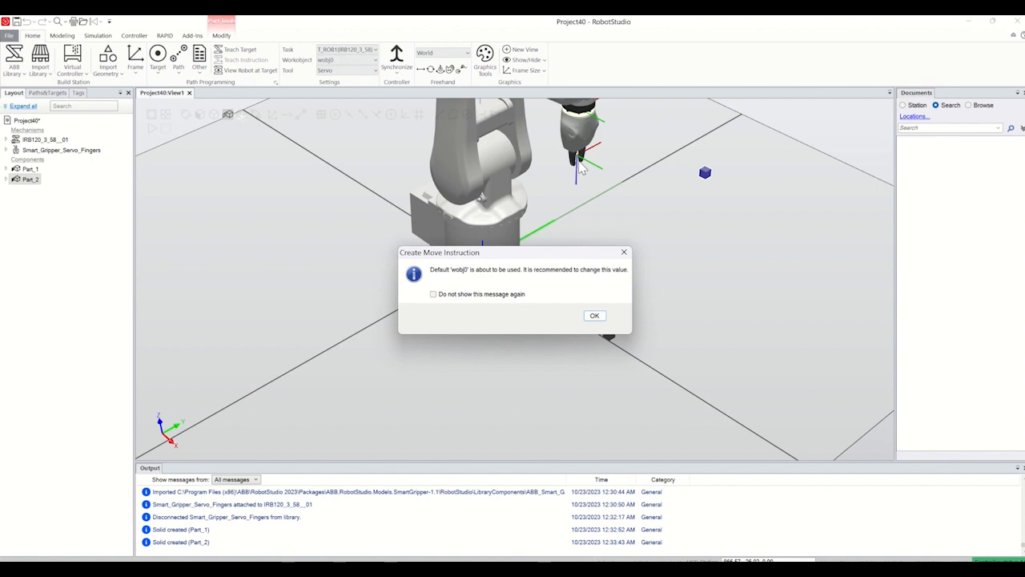
{"action": "left_click", "coordinate": [596, 318]}
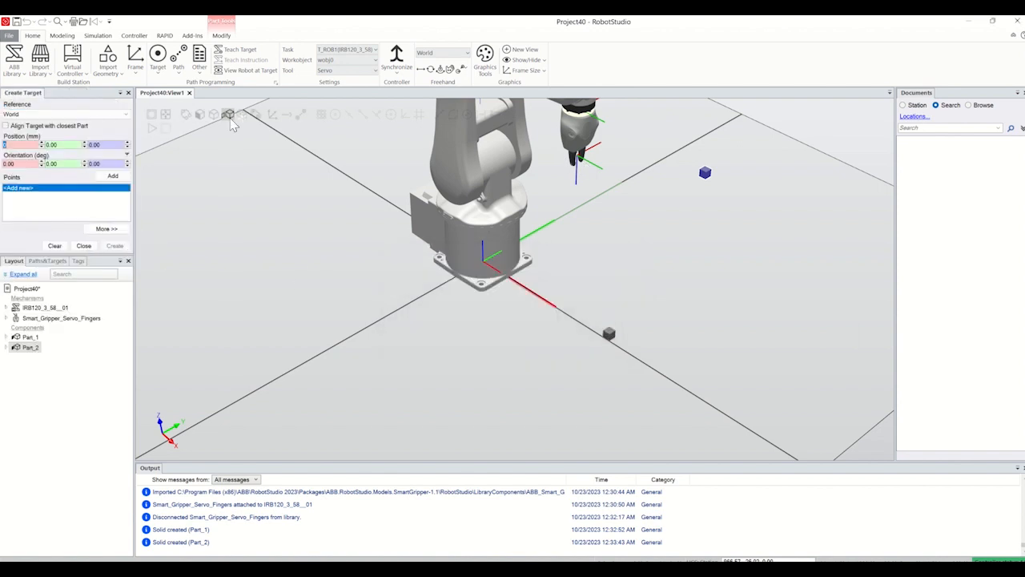
{"action": "left_click", "coordinate": [240, 53]}
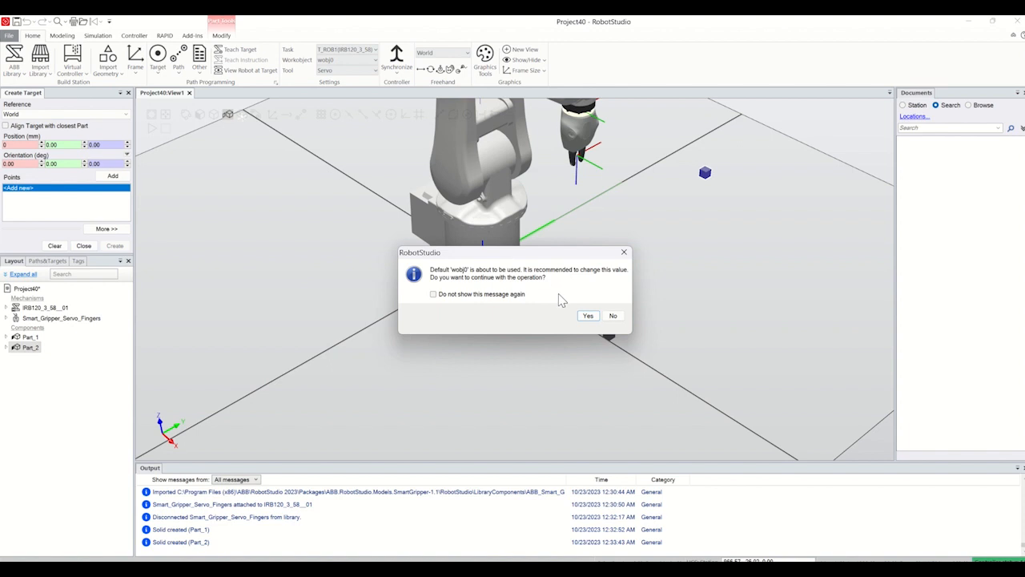
{"action": "left_click", "coordinate": [587, 317]}
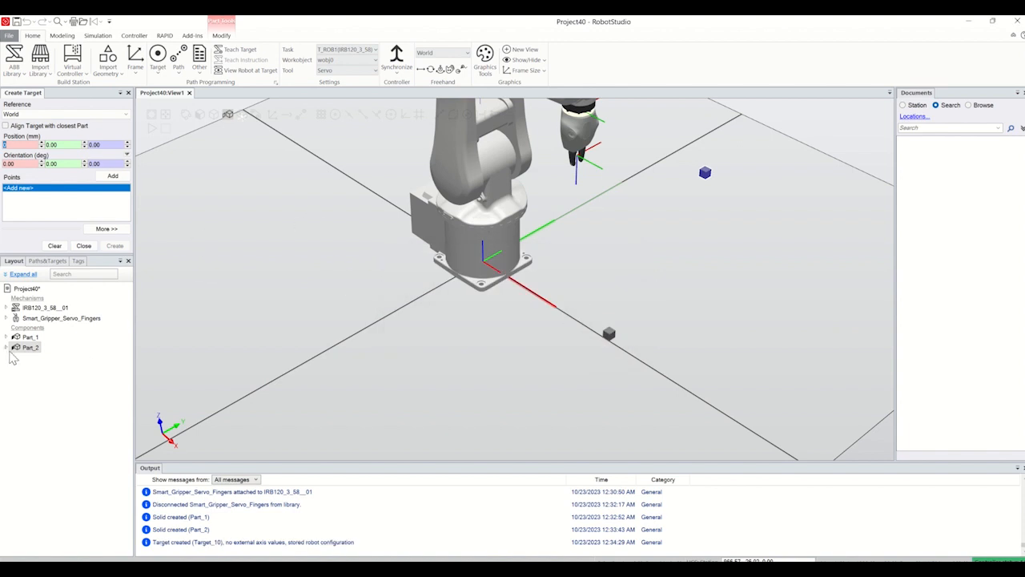
Step: Expand the IRB120_3_58 paths and targets structure down to the targets under wobj0_of
{"action": "left_click", "coordinate": [46, 261]}
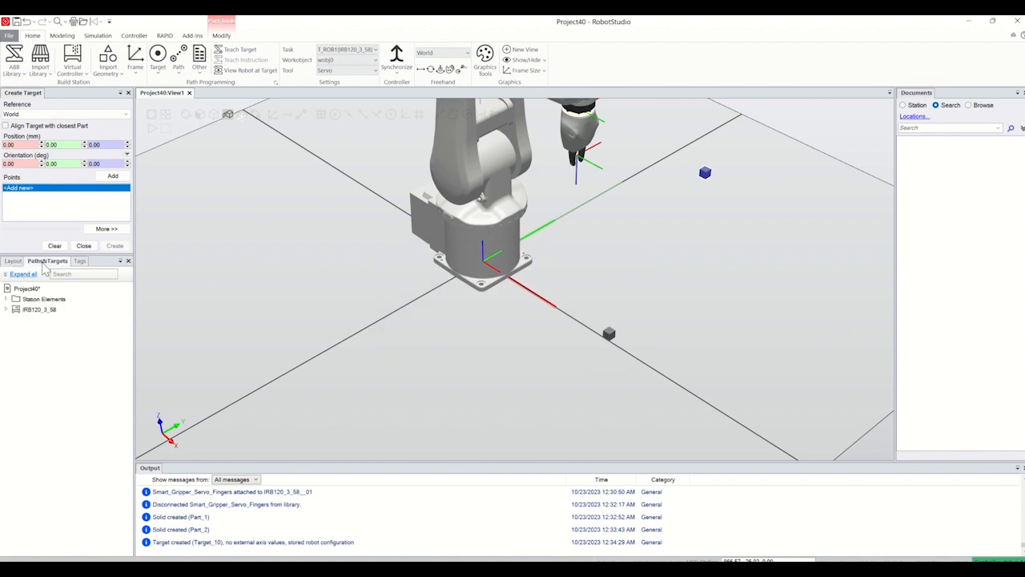
{"action": "left_click", "coordinate": [6, 310]}
{"action": "left_click", "coordinate": [14, 319]}
{"action": "left_click", "coordinate": [23, 341]}
{"action": "left_click", "coordinate": [32, 351]}
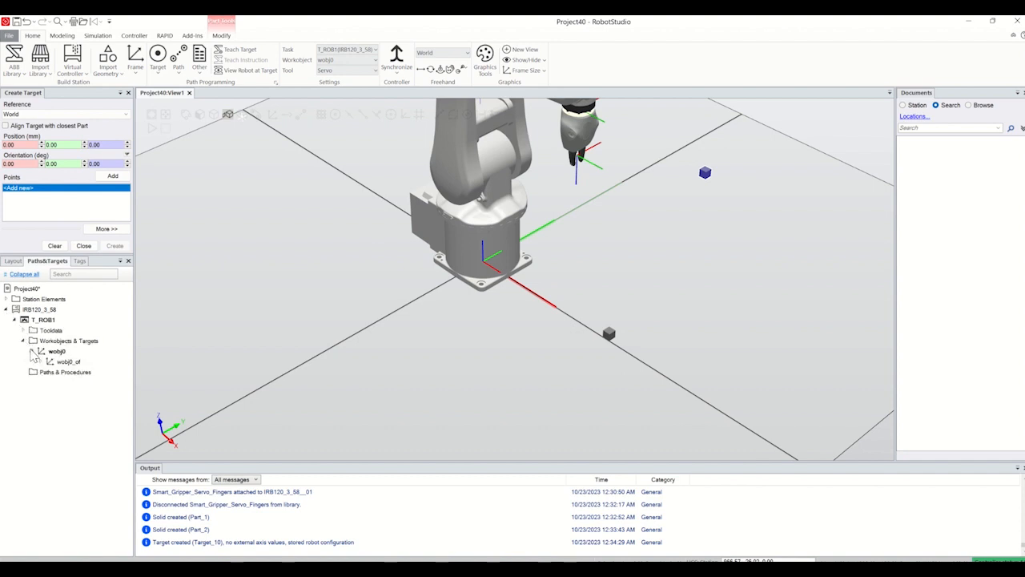
{"action": "left_click", "coordinate": [41, 361]}
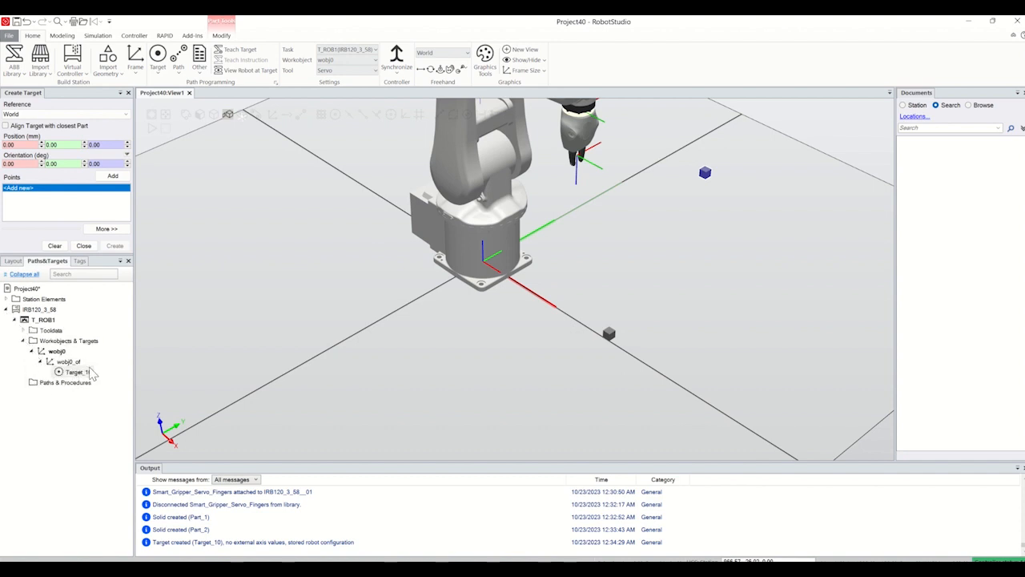
Step: Enable object snapping and add a target point at the centre of Part_1's upper face, at 410, 10, 20 mm
{"action": "scroll", "coordinate": [591, 315], "scroll_direction": "up", "scroll_amount": 10}
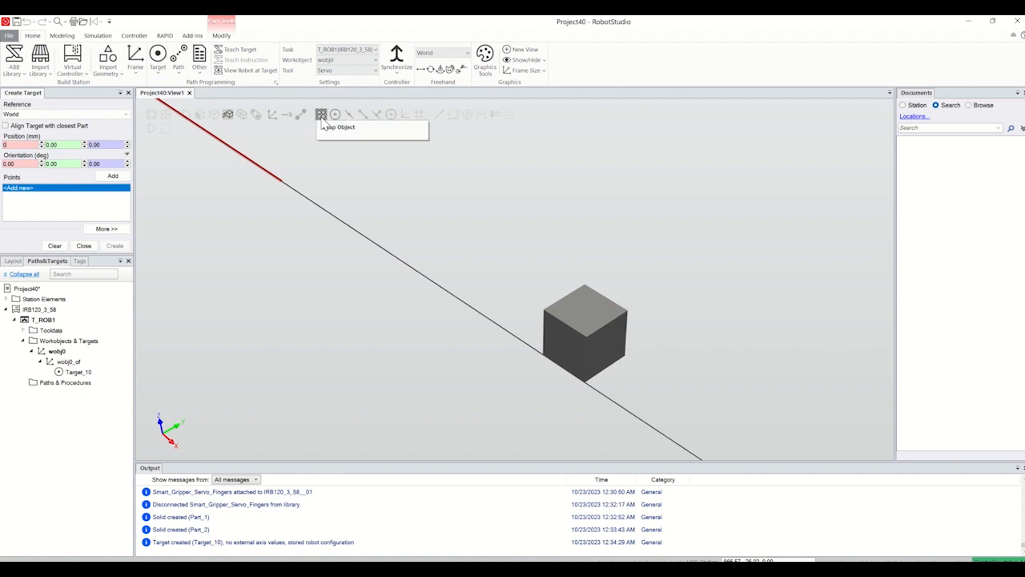
{"action": "left_click", "coordinate": [322, 120]}
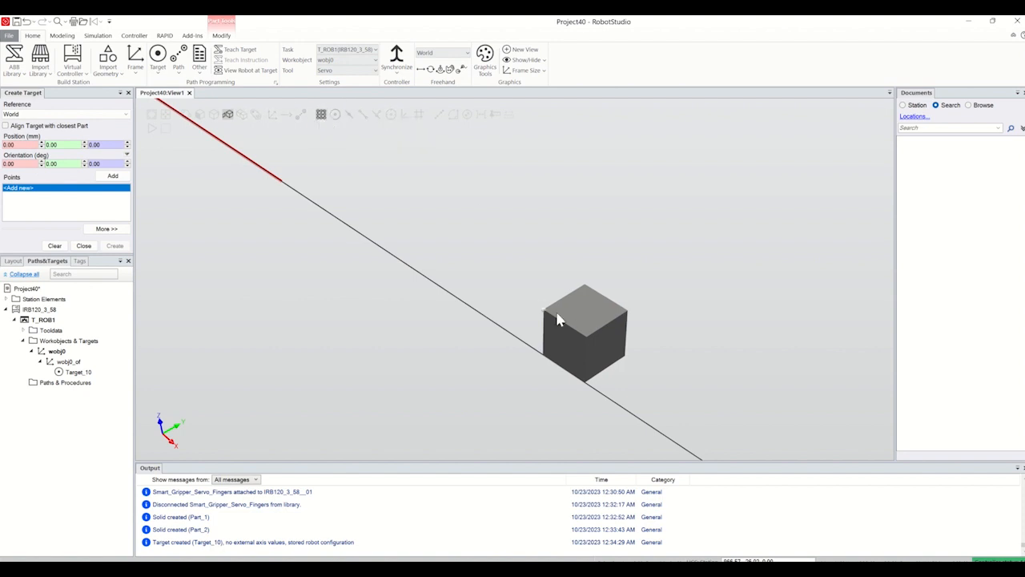
{"action": "scroll", "coordinate": [585, 315], "scroll_direction": "up", "scroll_amount": 1}
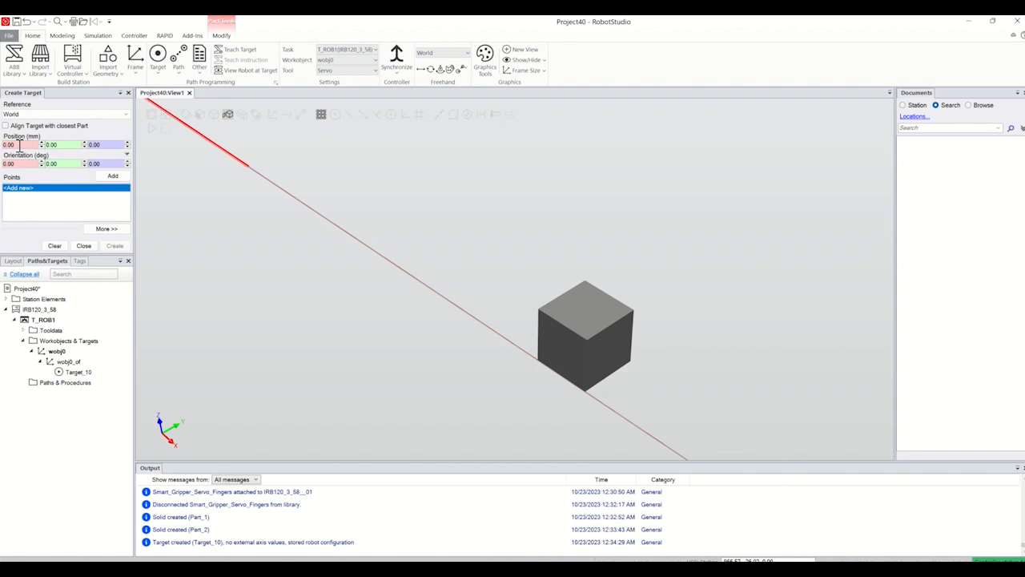
{"action": "left_click", "coordinate": [587, 308]}
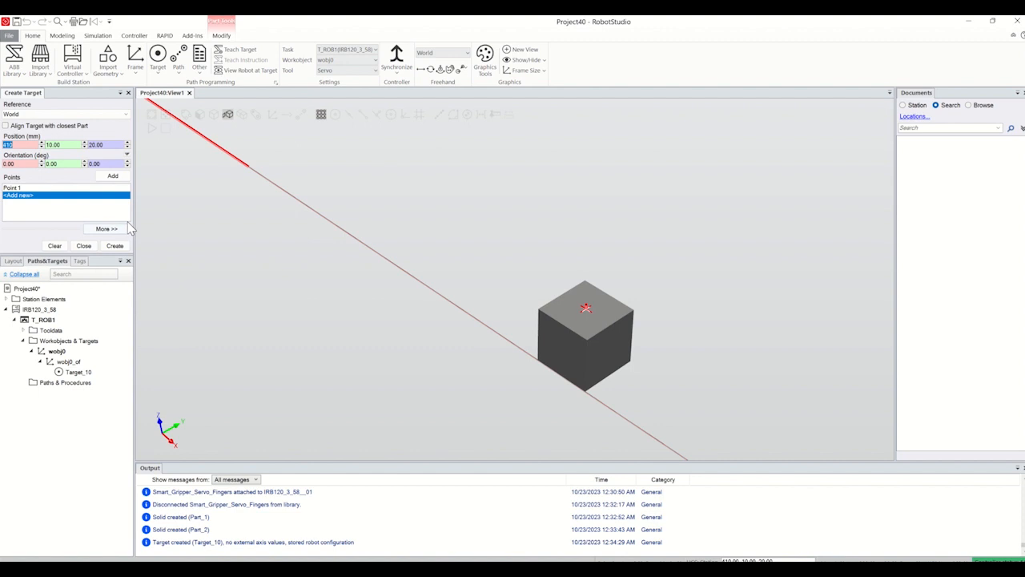
Step: Add a second target point at the centre of Part_2's side face, at 410, 300, 310 mm, and create both targets
{"action": "scroll", "coordinate": [192, 259], "scroll_direction": "down", "scroll_amount": 6}
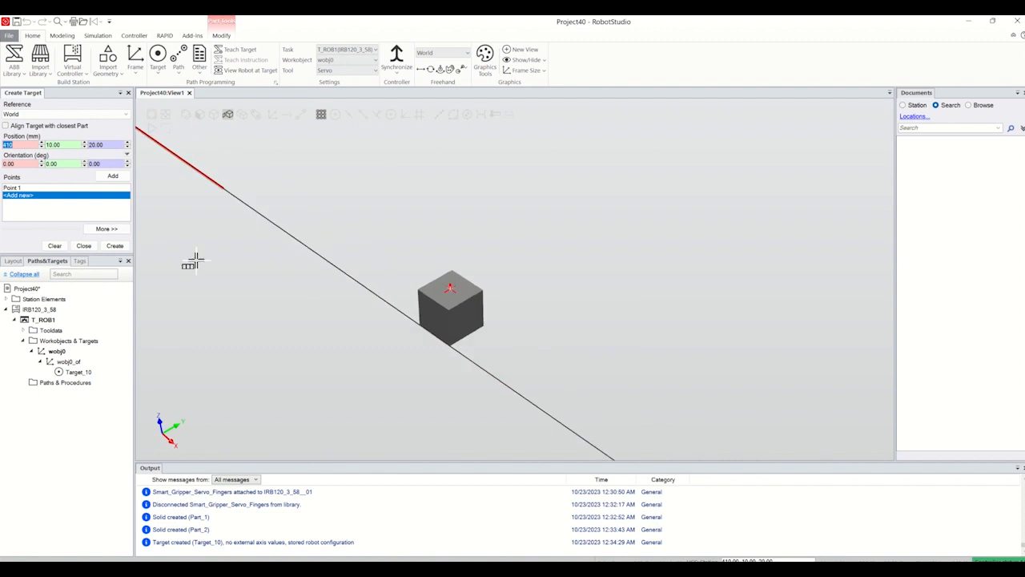
{"action": "scroll", "coordinate": [398, 140], "scroll_direction": "up", "scroll_amount": 8}
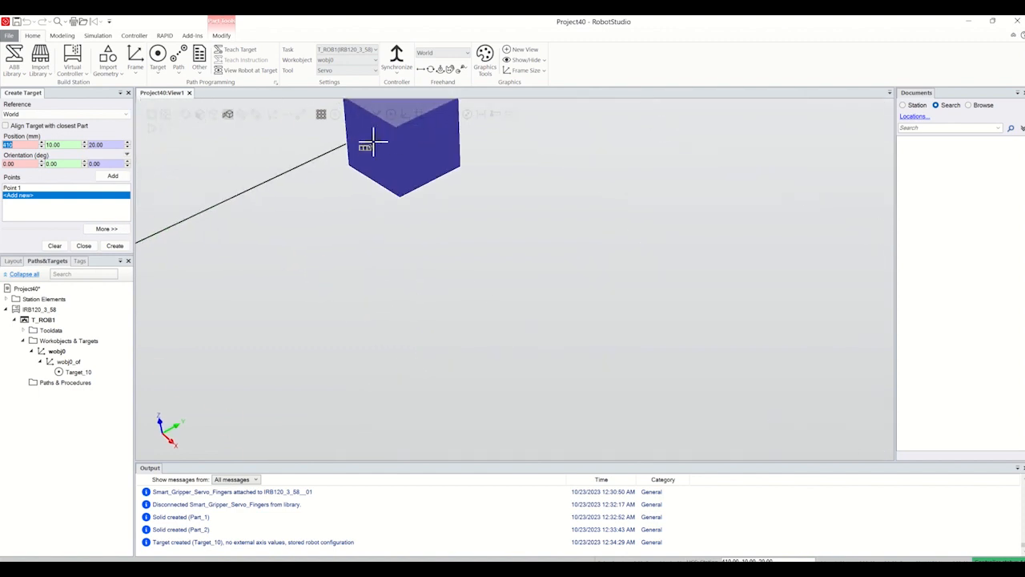
{"action": "left_click", "coordinate": [371, 146]}
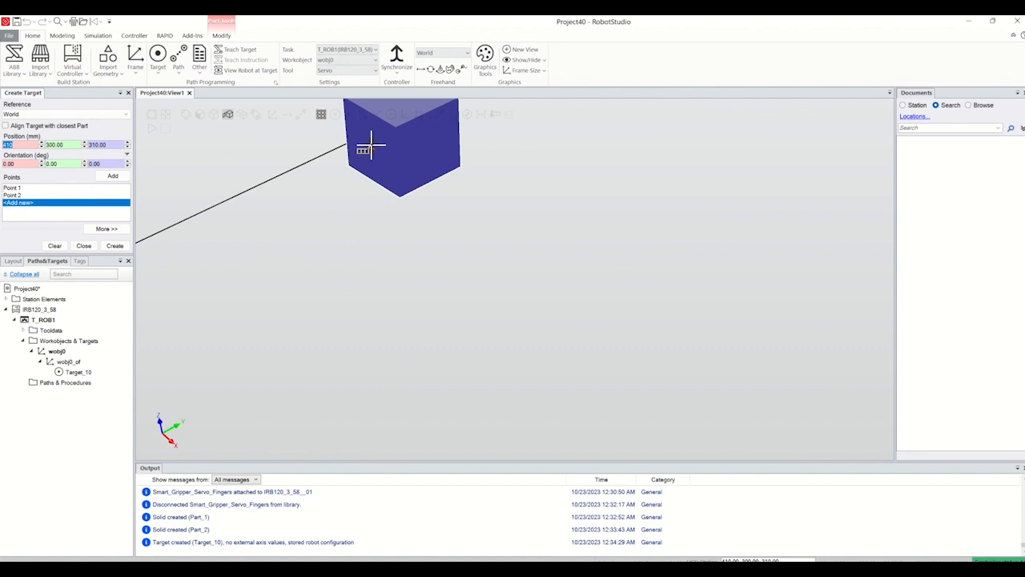
{"action": "left_click", "coordinate": [114, 246]}
{"action": "scroll", "coordinate": [286, 313], "scroll_direction": "down", "scroll_amount": 10}
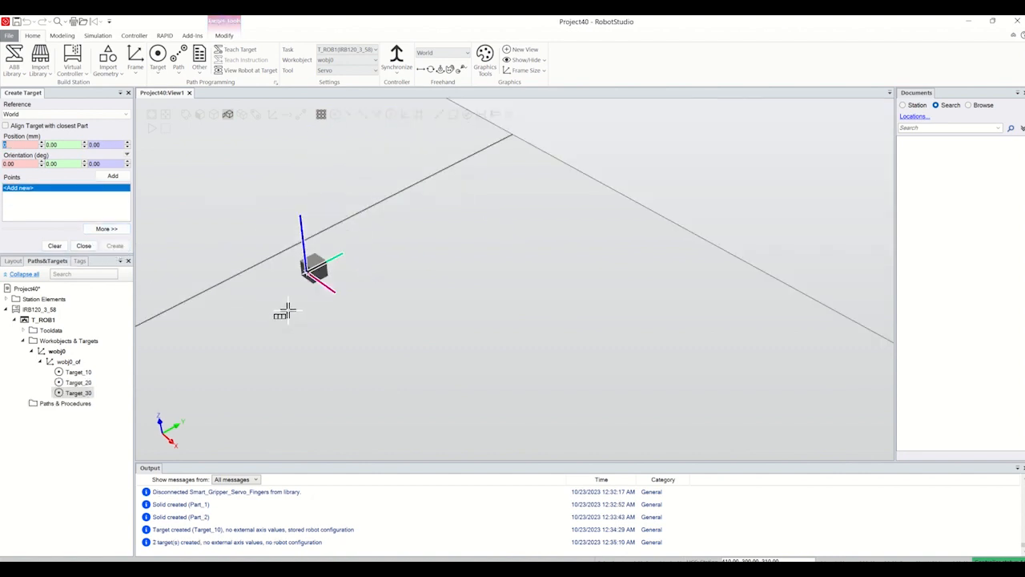
Step: Check the two new targets on Part_1 and Part_2 and close the target creation
{"action": "scroll", "coordinate": [245, 389], "scroll_direction": "up", "scroll_amount": 10}
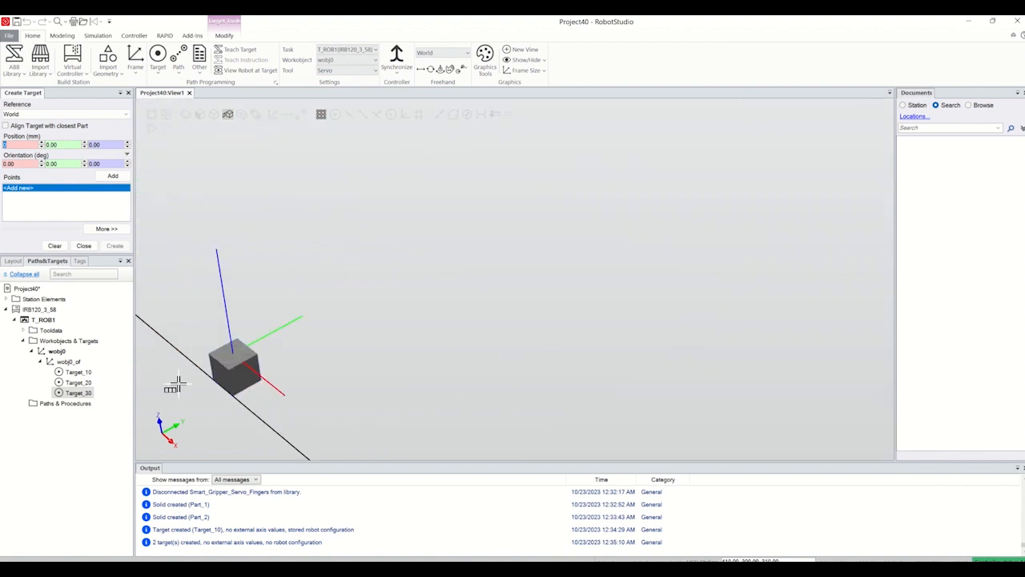
{"action": "scroll", "coordinate": [326, 220], "scroll_direction": "down", "scroll_amount": 2}
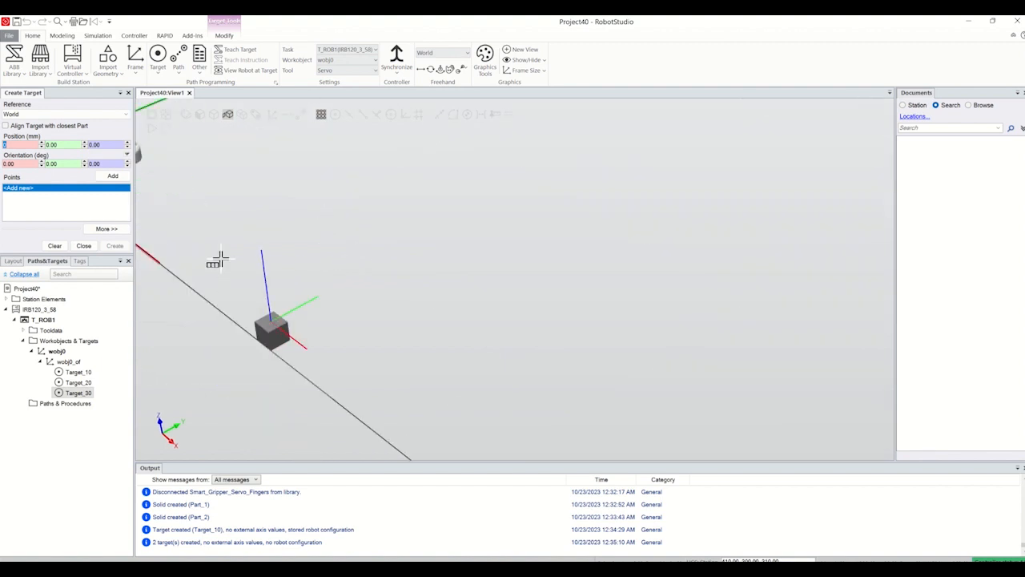
{"action": "left_click", "coordinate": [83, 245]}
{"action": "scroll", "coordinate": [312, 280], "scroll_direction": "down", "scroll_amount": 6}
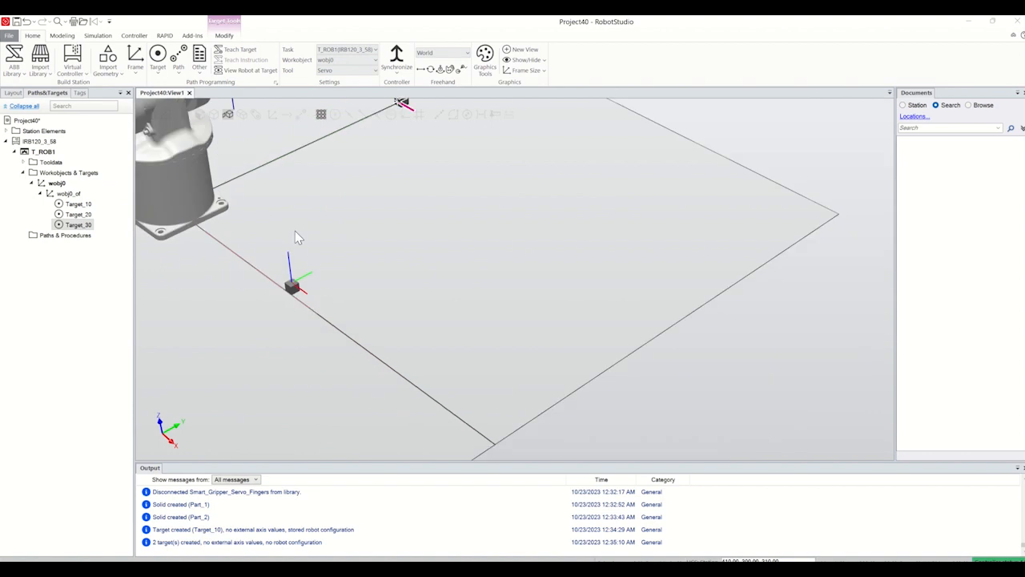
{"action": "scroll", "coordinate": [303, 239], "scroll_direction": "down", "scroll_amount": 2}
{"action": "scroll", "coordinate": [285, 181], "scroll_direction": "up", "scroll_amount": 5}
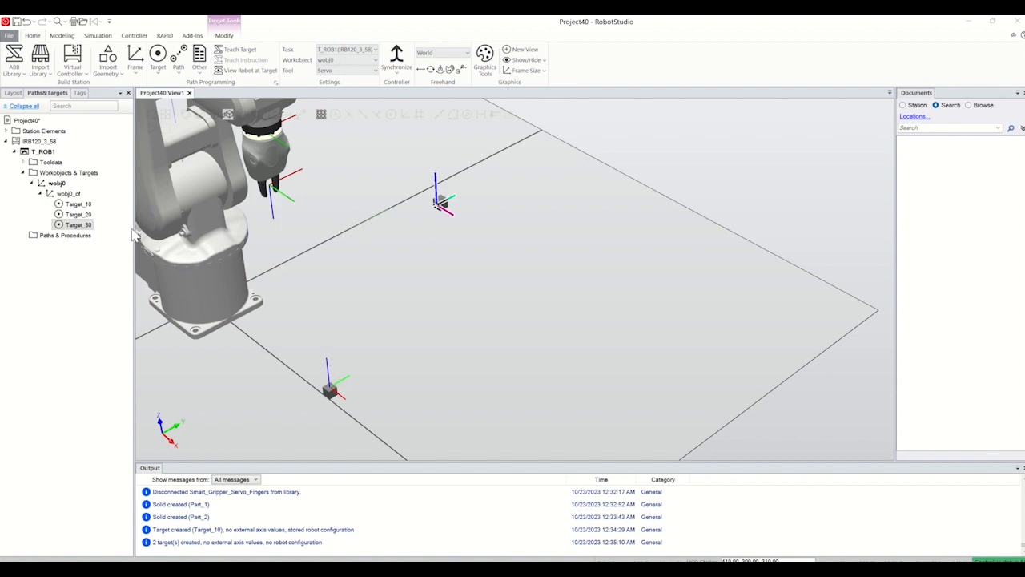
Step: Show the Smart_Gripper_Servo_Fingers tool at Target_20 to check its orientation on Part_1
{"action": "left_click", "coordinate": [335, 380]}
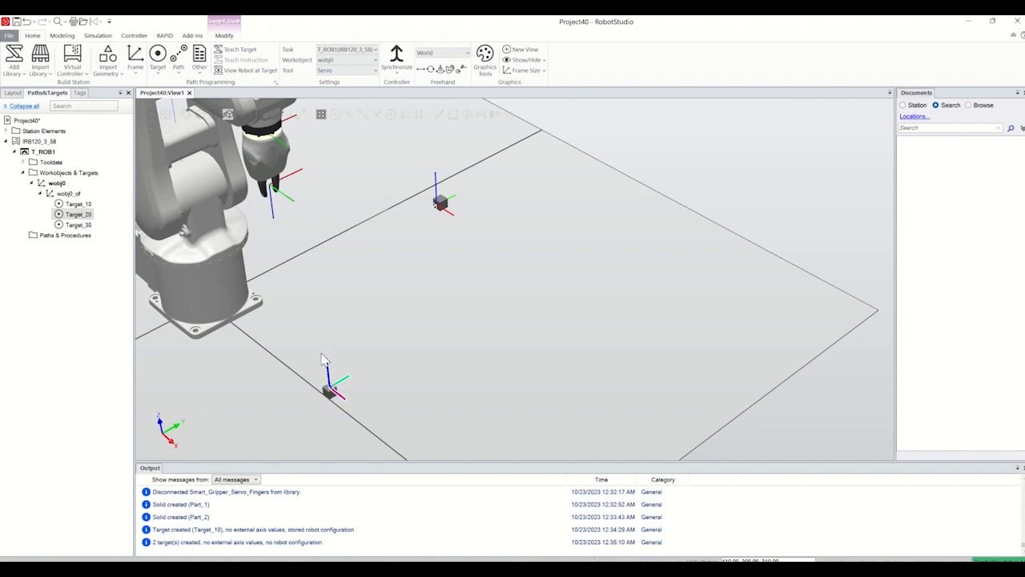
{"action": "right_click", "coordinate": [78, 215]}
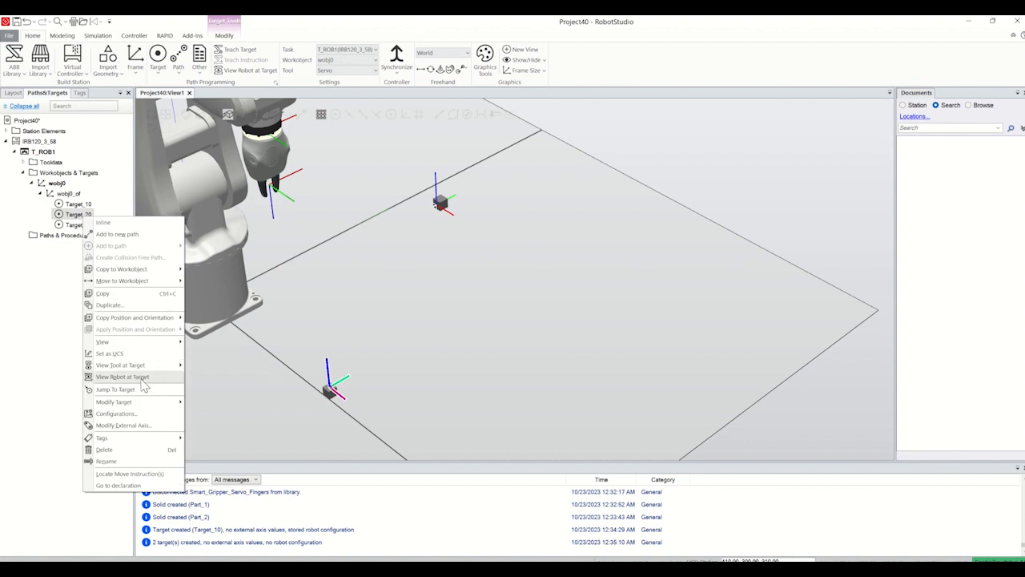
{"action": "mouse_move", "coordinate": [133, 370]}
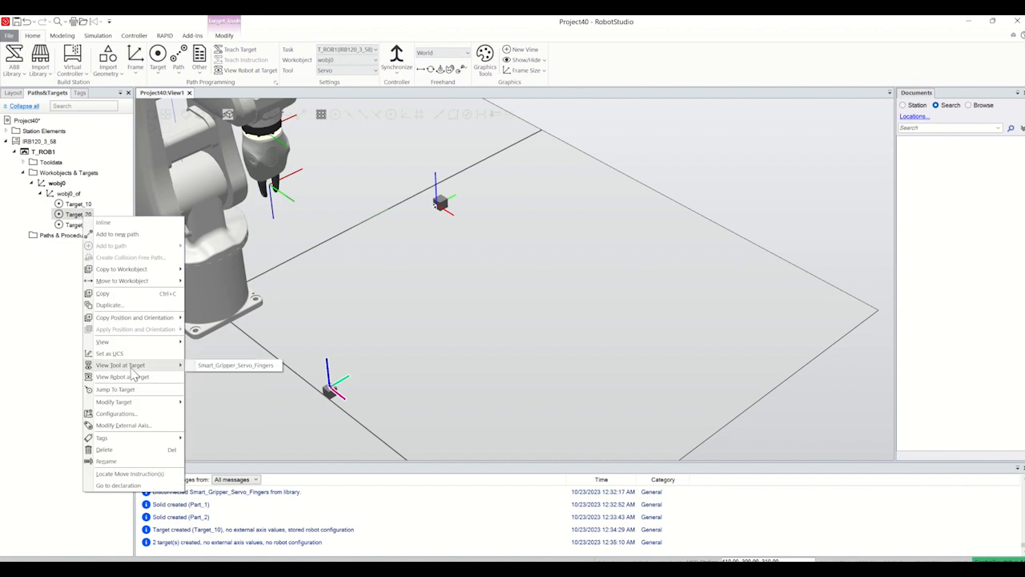
{"action": "left_click", "coordinate": [230, 365]}
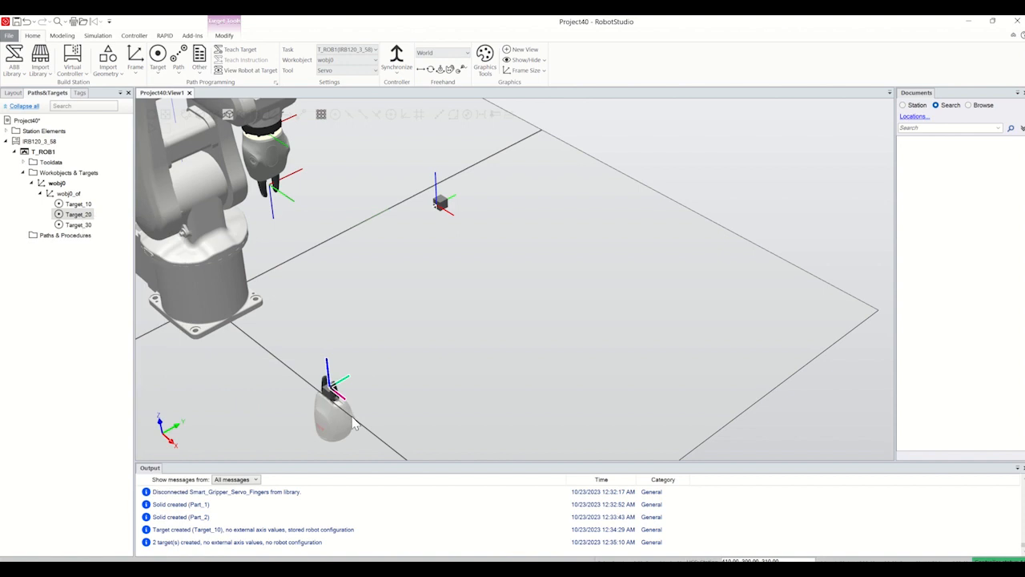
{"action": "scroll", "coordinate": [340, 424], "scroll_direction": "up", "scroll_amount": 3}
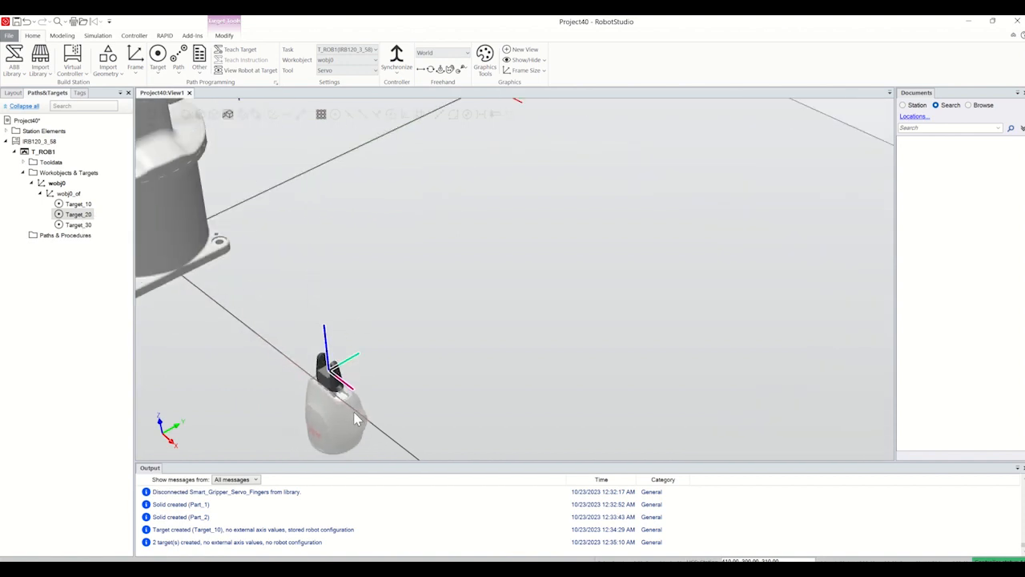
{"action": "scroll", "coordinate": [357, 423], "scroll_direction": "down", "scroll_amount": 2}
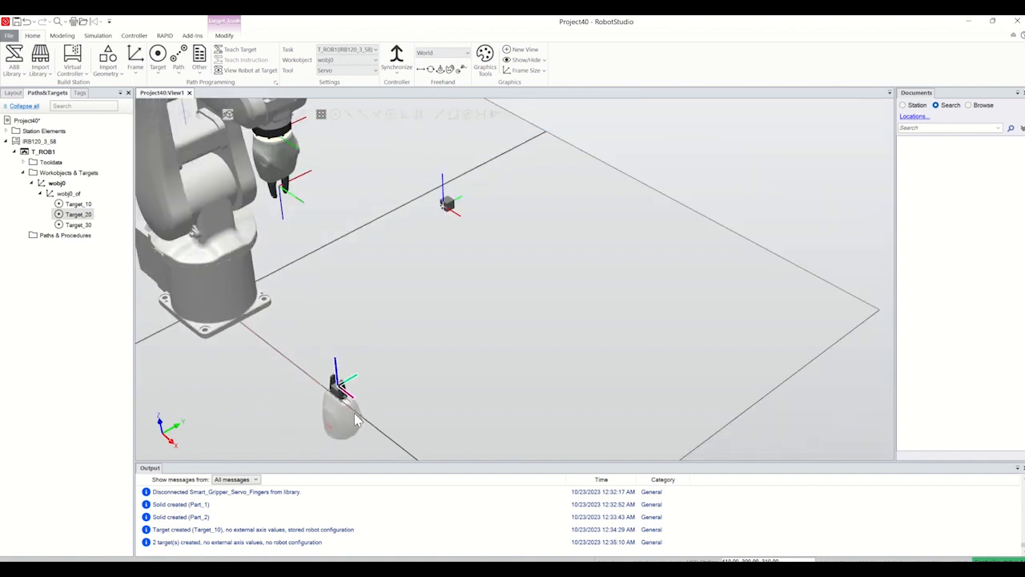
Step: Rotate Target_20 by 180° about its local Y axis
{"action": "right_click", "coordinate": [83, 216]}
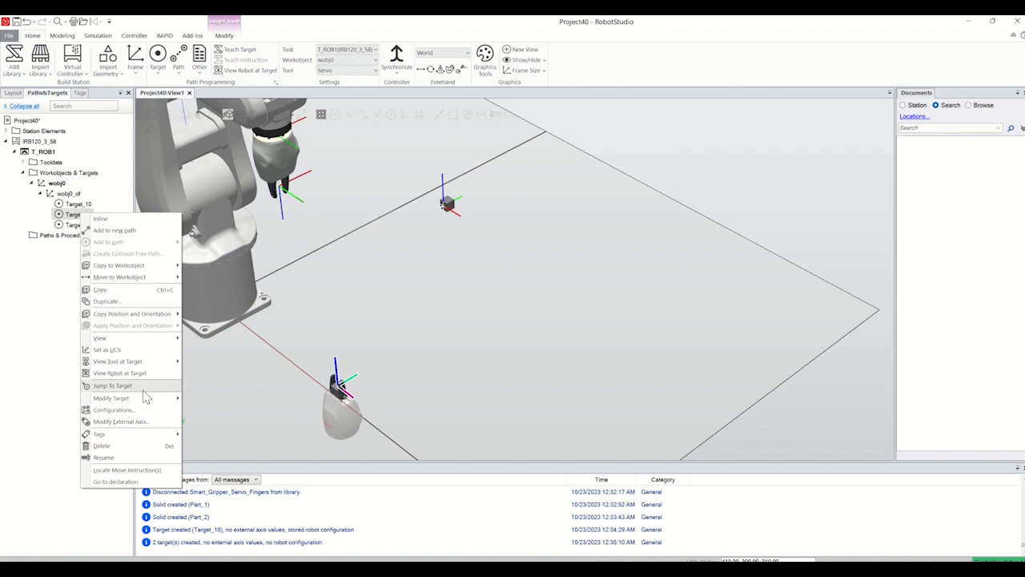
{"action": "mouse_move", "coordinate": [150, 401]}
{"action": "left_click", "coordinate": [204, 421]}
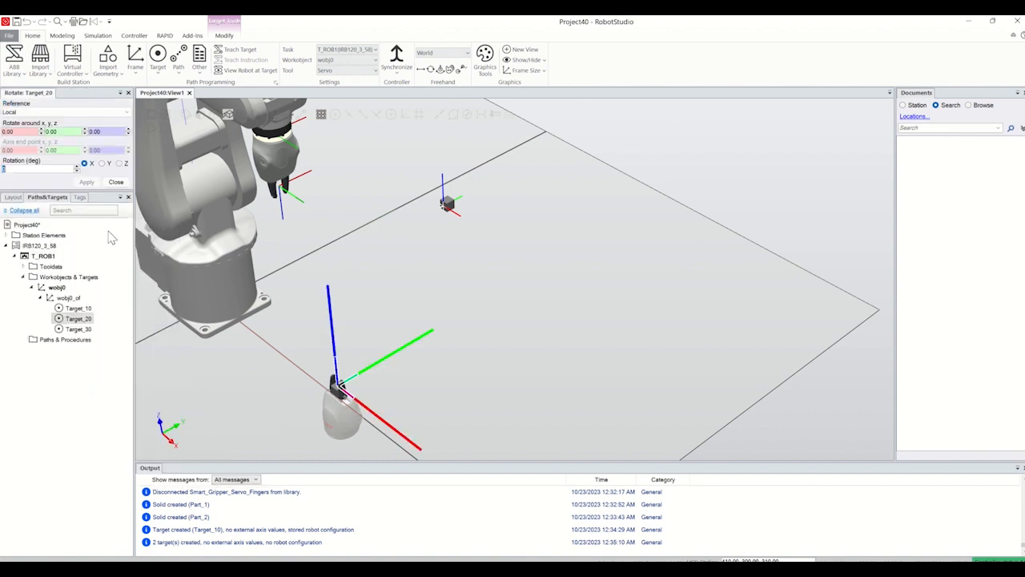
{"action": "left_click", "coordinate": [102, 164]}
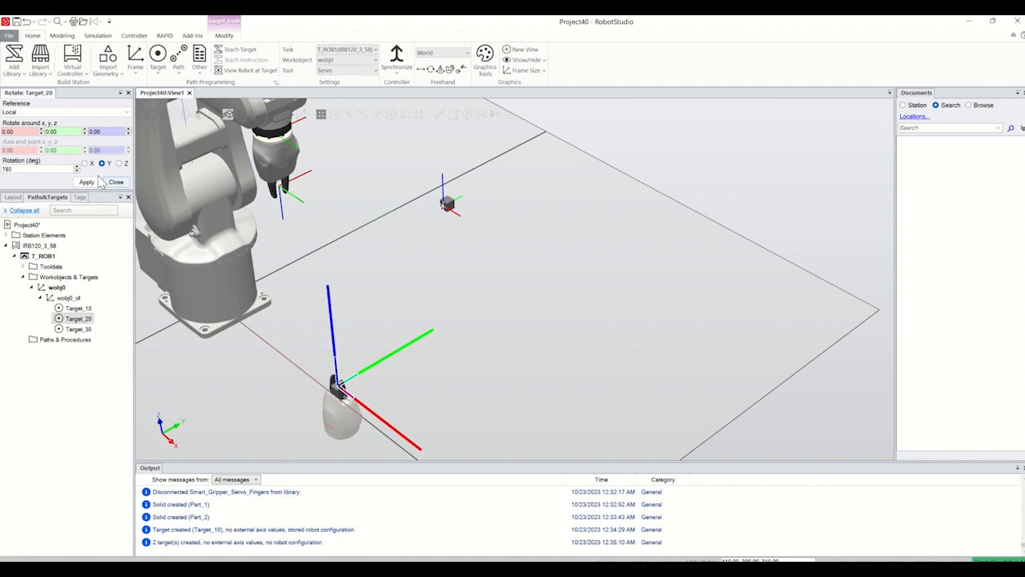
{"action": "left_click", "coordinate": [86, 182]}
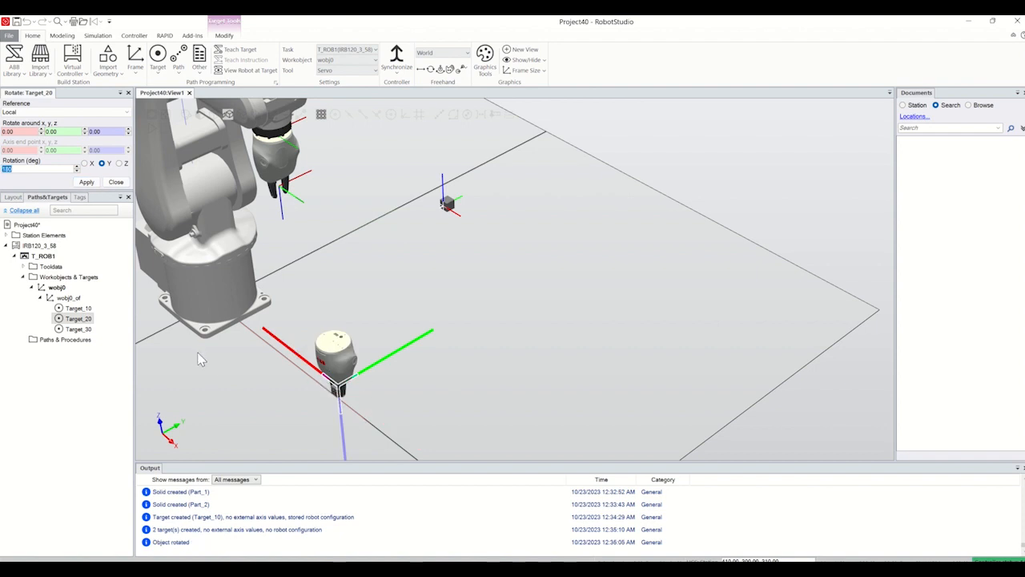
Step: Rotate Target_20 by 90° about its local Z axis and finish the rotation
{"action": "left_click", "coordinate": [118, 163]}
{"action": "double_click", "coordinate": [45, 172]}
{"action": "type", "text": "90"}
{"action": "left_click", "coordinate": [86, 182]}
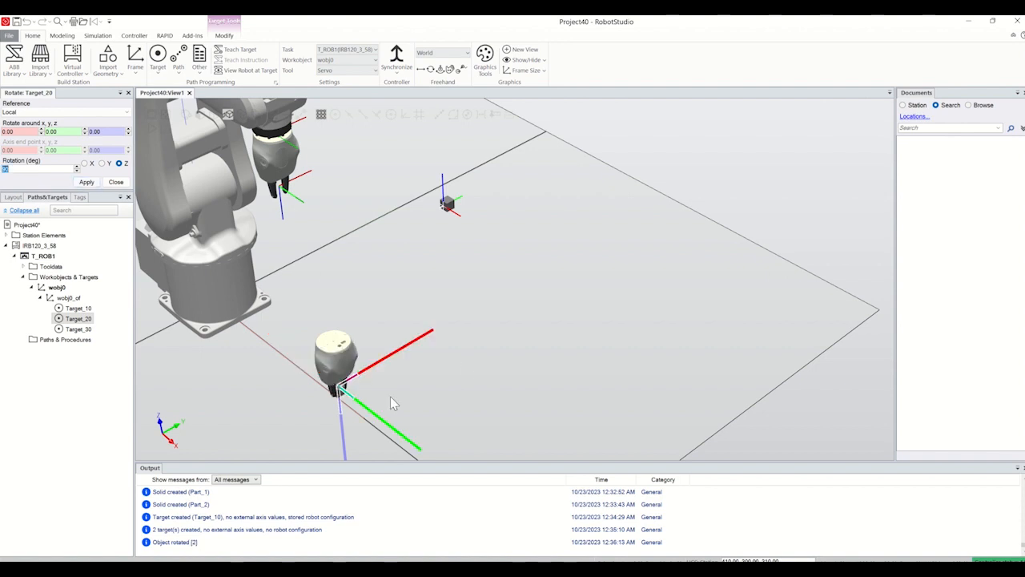
{"action": "scroll", "coordinate": [342, 400], "scroll_direction": "up", "scroll_amount": 5}
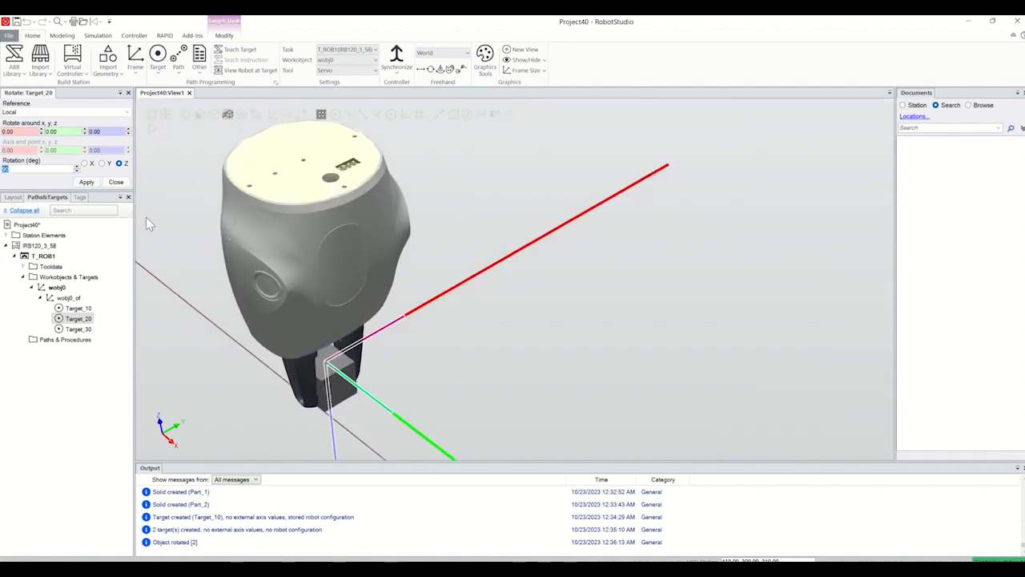
{"action": "left_click", "coordinate": [116, 181]}
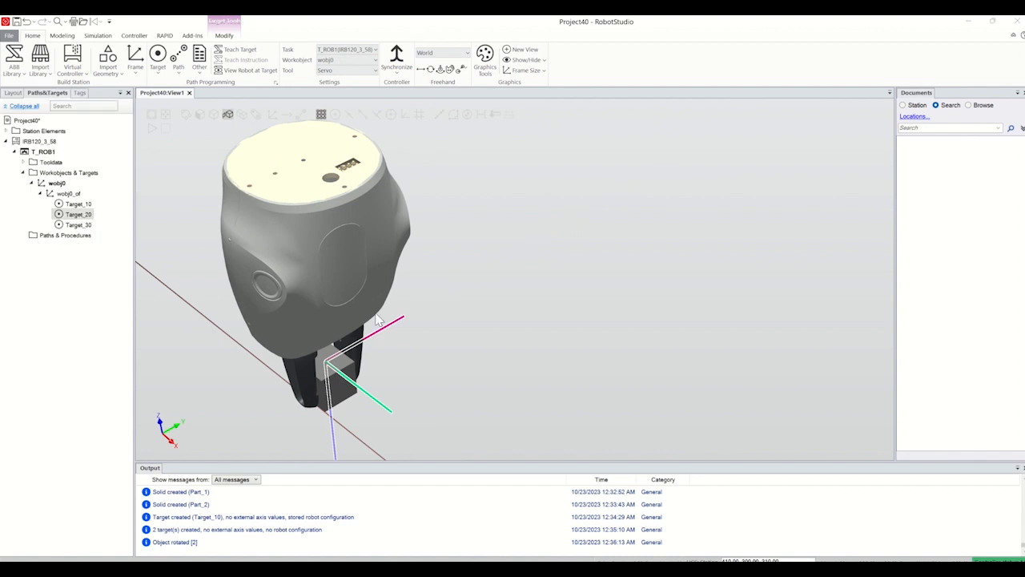
Step: Rotate Target_30 about its local X axis by 90° three times and finish the rotation
{"action": "scroll", "coordinate": [400, 324], "scroll_direction": "down", "scroll_amount": 6}
{"action": "scroll", "coordinate": [565, 154], "scroll_direction": "up", "scroll_amount": 3}
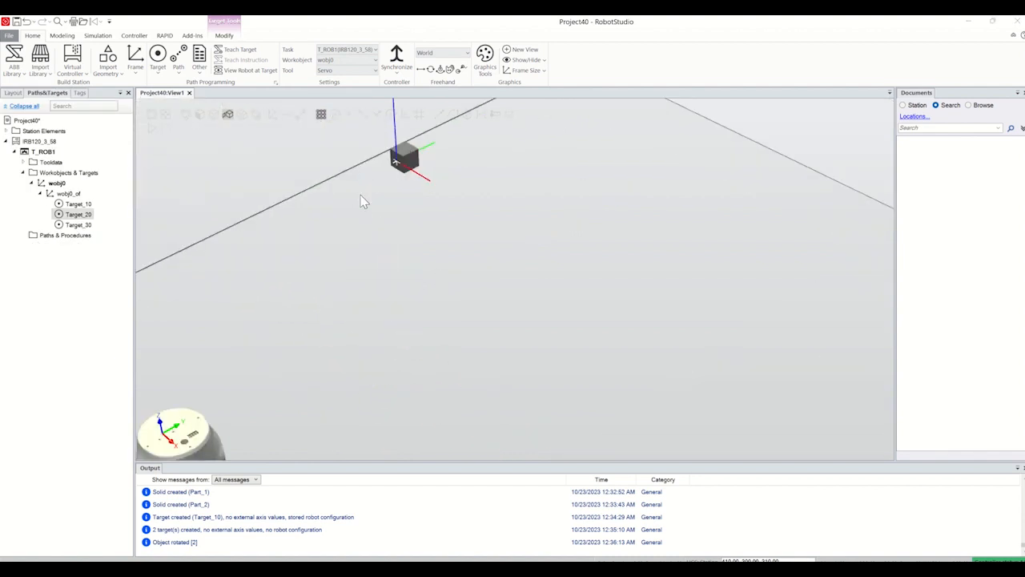
{"action": "scroll", "coordinate": [398, 182], "scroll_direction": "up", "scroll_amount": 2}
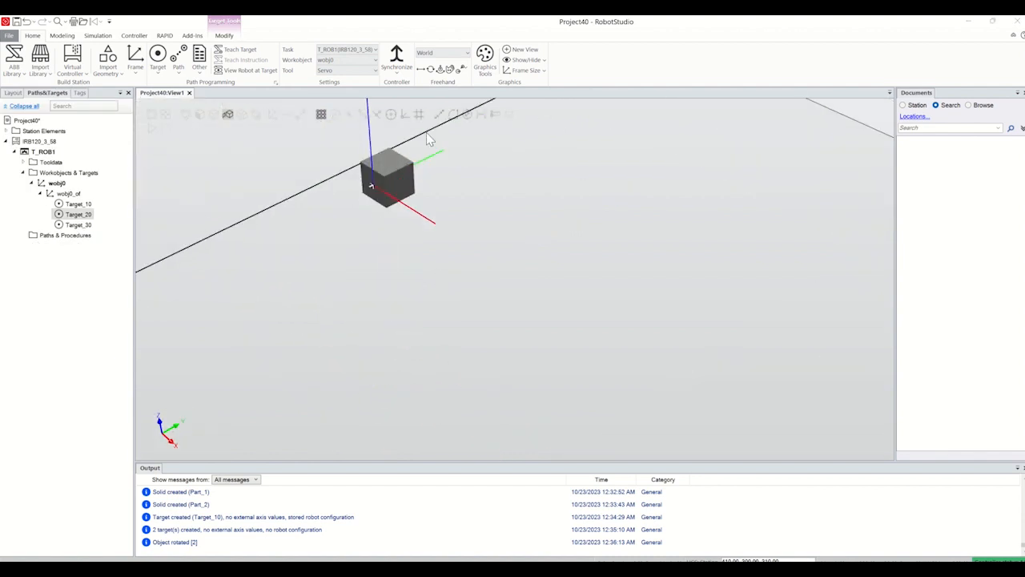
{"action": "left_click", "coordinate": [78, 225]}
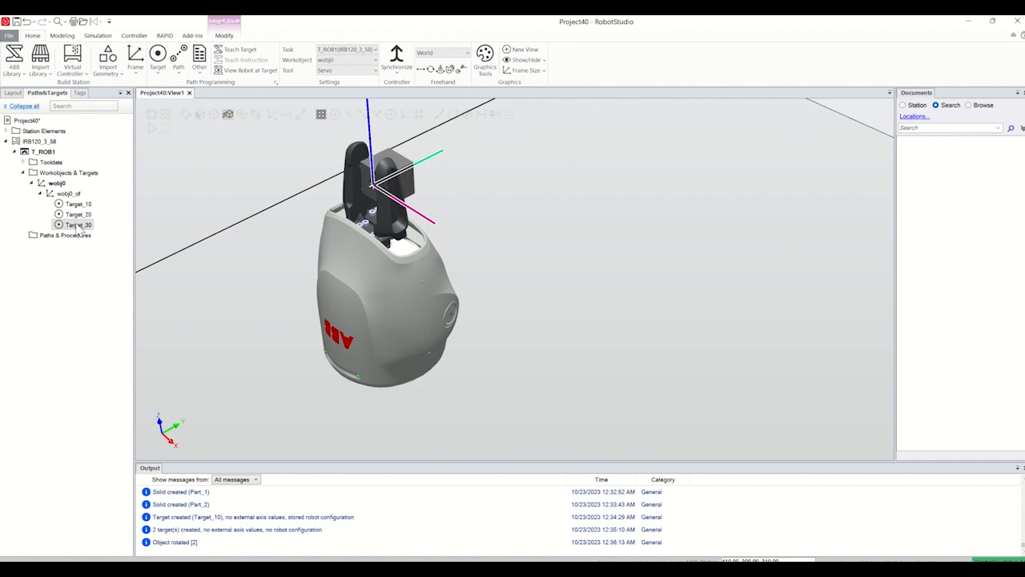
{"action": "right_click", "coordinate": [86, 231]}
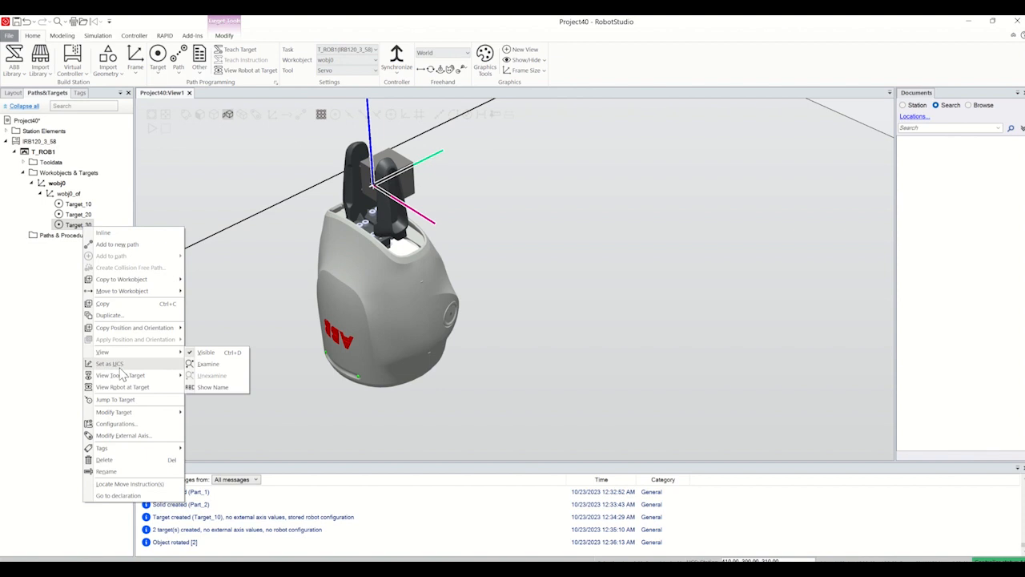
{"action": "mouse_move", "coordinate": [141, 412]}
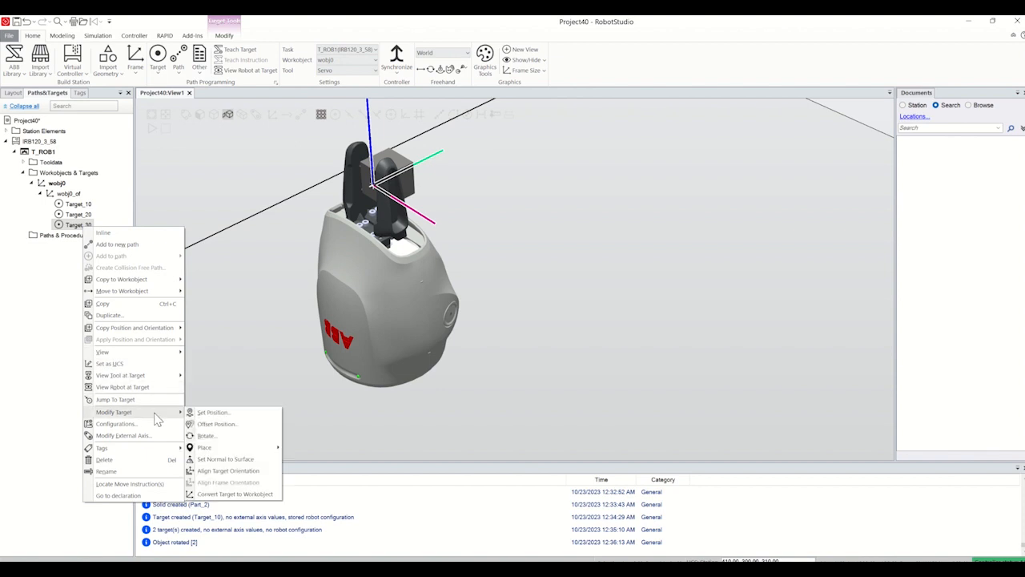
{"action": "left_click", "coordinate": [206, 436]}
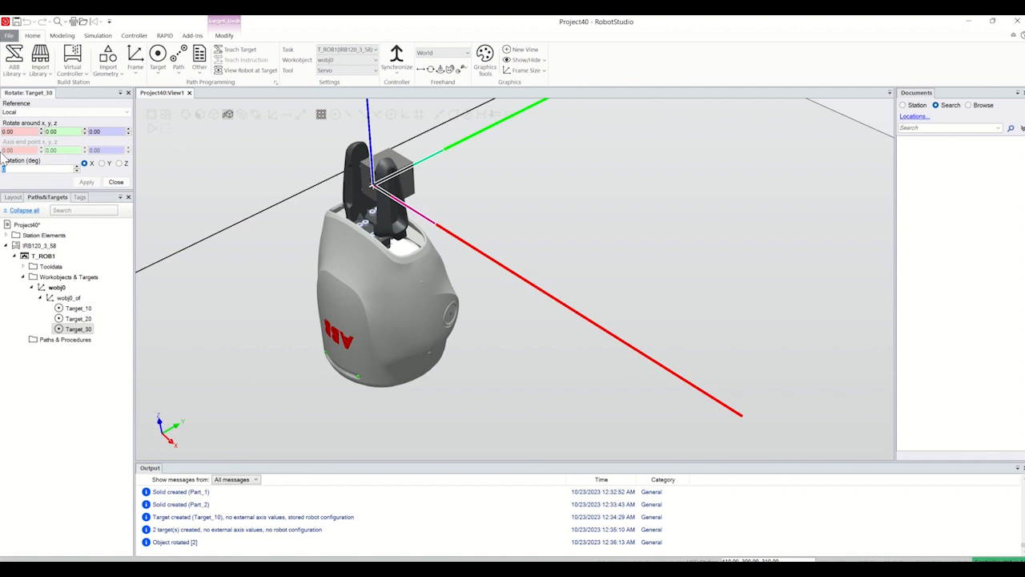
{"action": "left_click", "coordinate": [89, 184]}
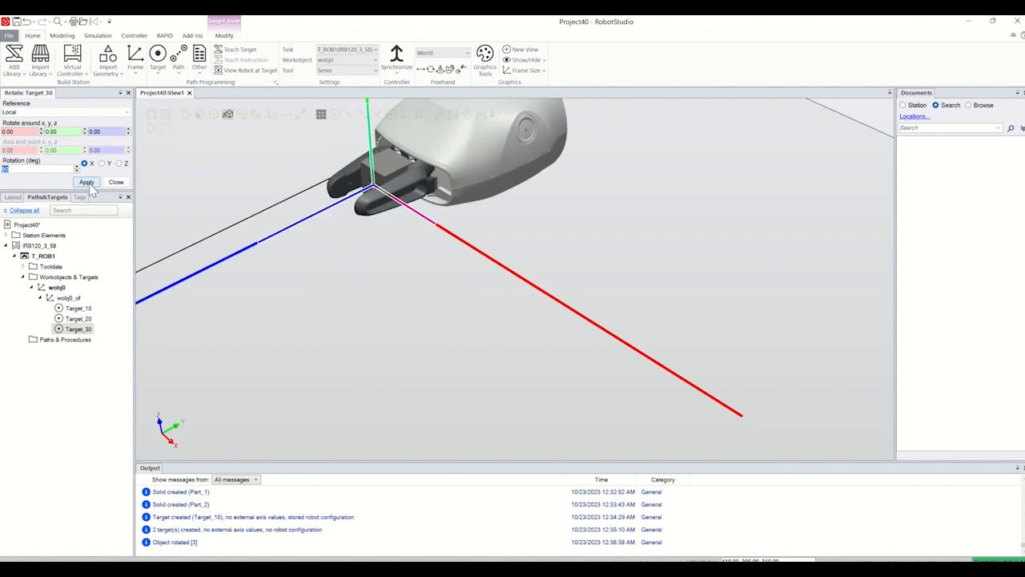
{"action": "left_click", "coordinate": [86, 182]}
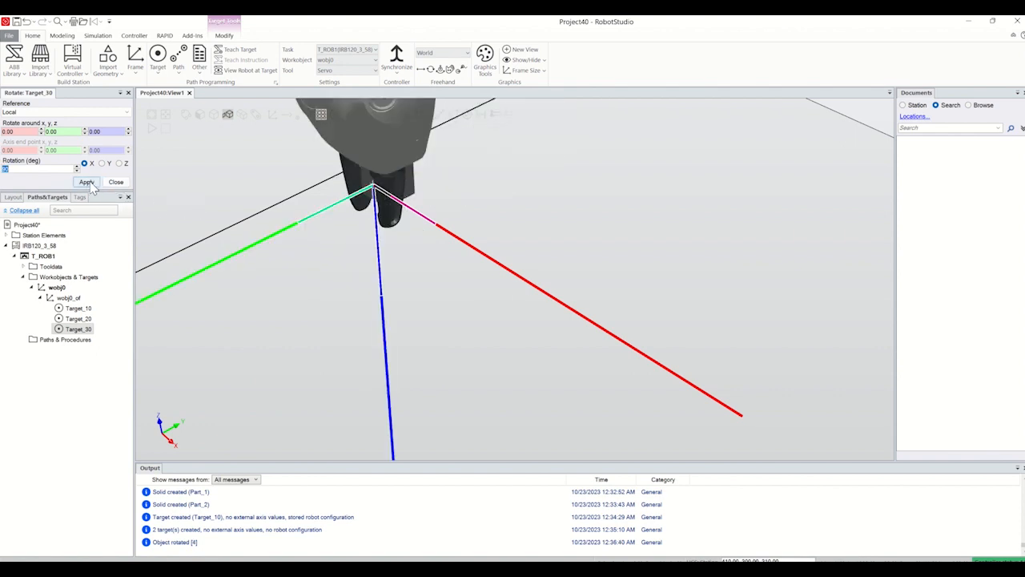
{"action": "left_click", "coordinate": [87, 181]}
{"action": "scroll", "coordinate": [269, 225], "scroll_direction": "down", "scroll_amount": 10}
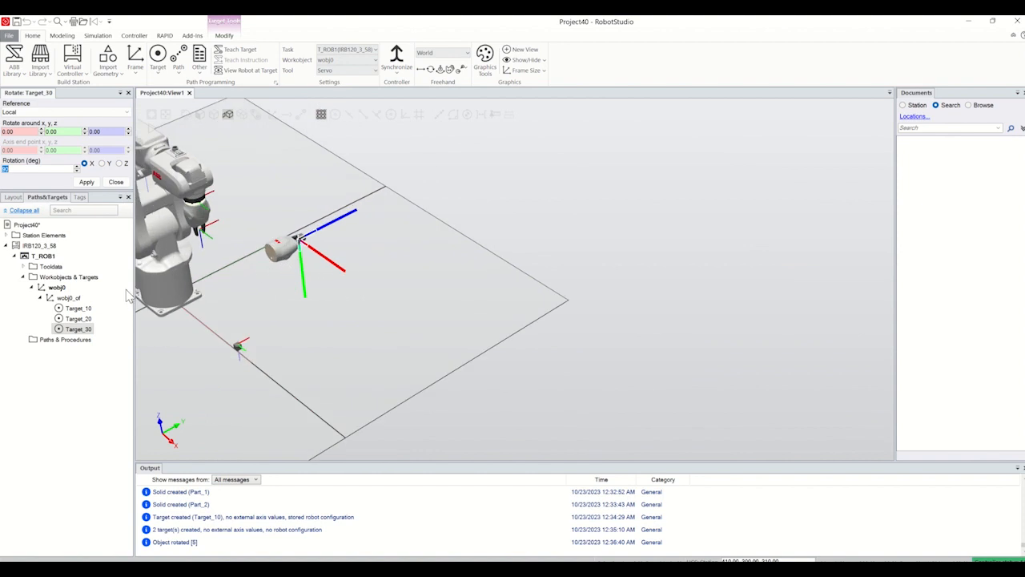
{"action": "left_click", "coordinate": [117, 184]}
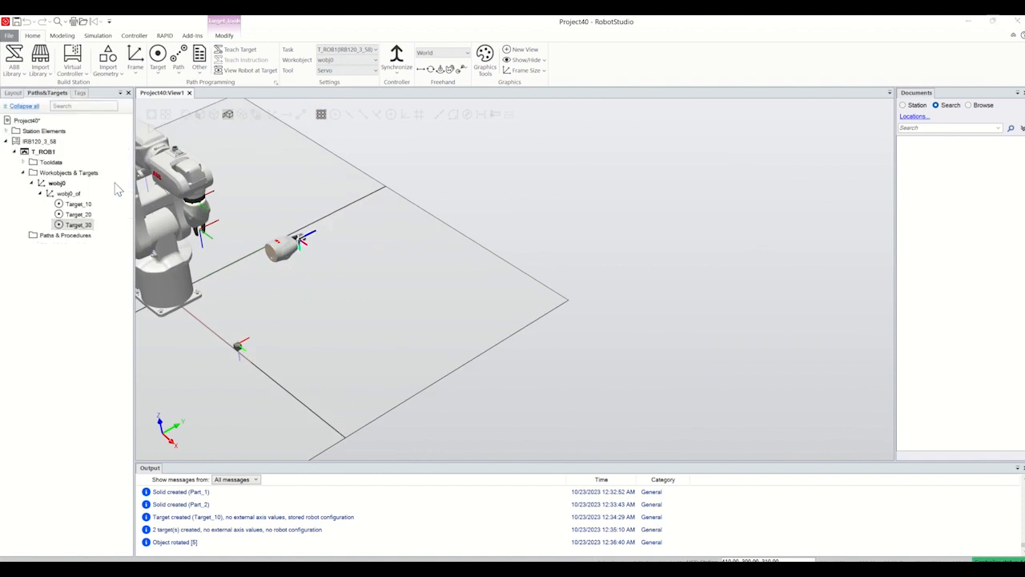
Step: Turn on View Robot at Target and check the robot's pose at Target_10, Target_20 and Target_30
{"action": "left_click", "coordinate": [79, 205]}
{"action": "right_click", "coordinate": [79, 205]}
{"action": "mouse_move", "coordinate": [124, 354]}
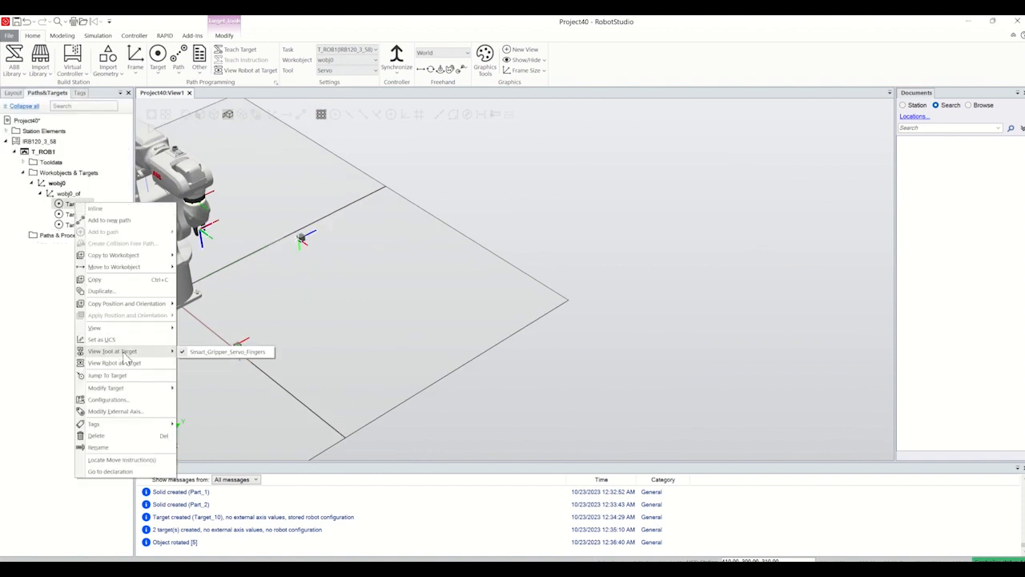
{"action": "left_click", "coordinate": [126, 363]}
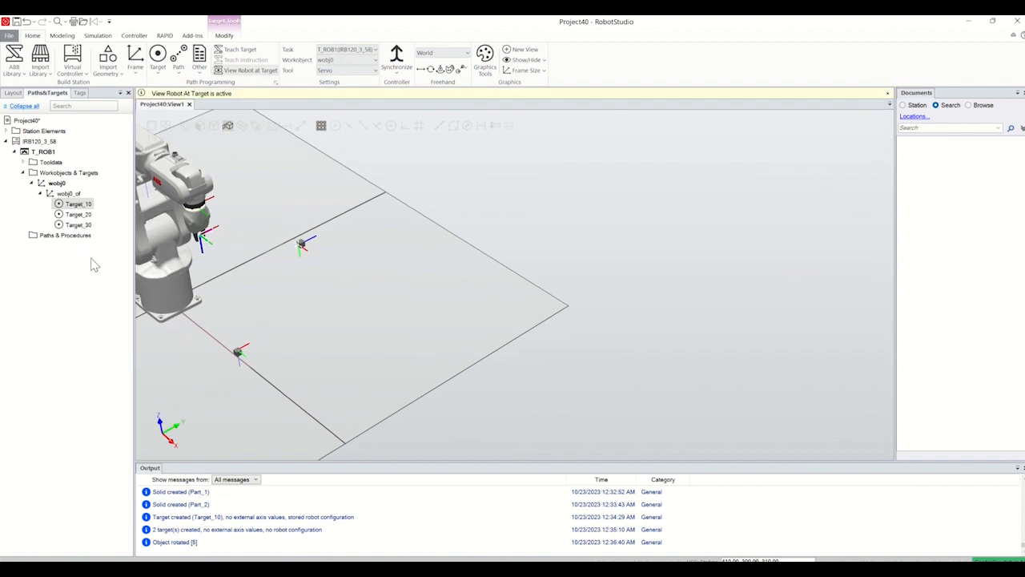
{"action": "left_click", "coordinate": [78, 215]}
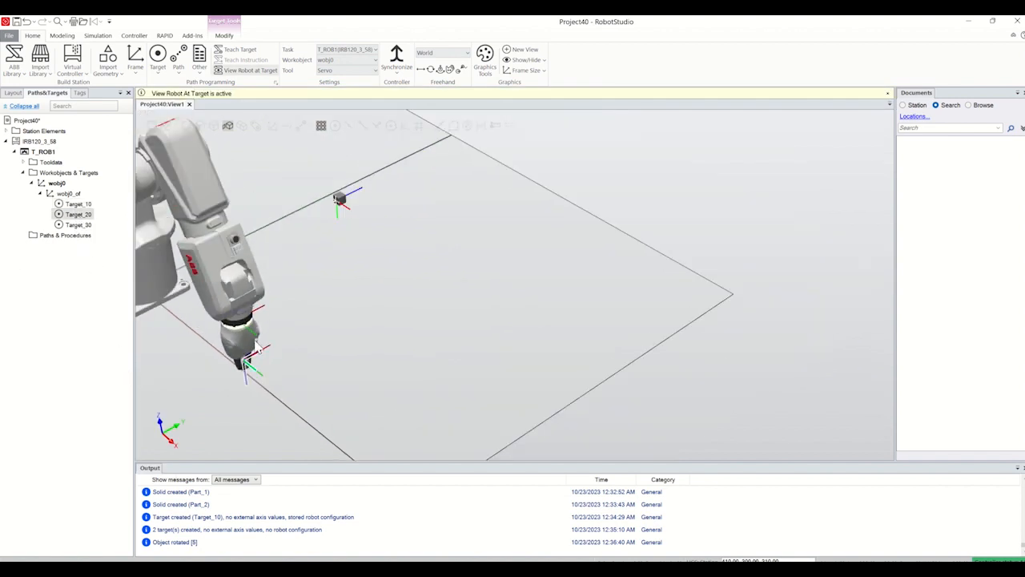
{"action": "left_click", "coordinate": [81, 225]}
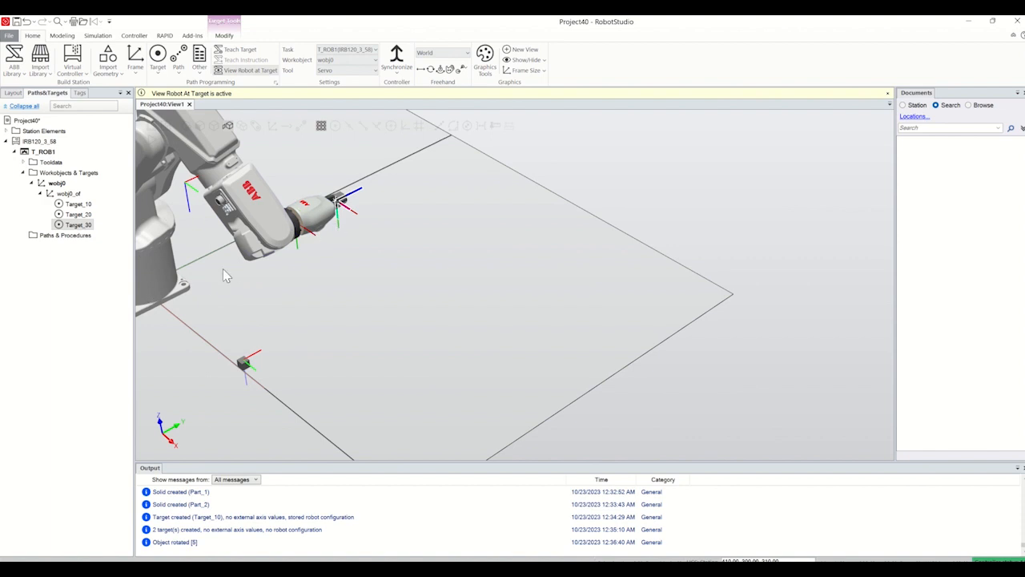
{"action": "left_click", "coordinate": [96, 273]}
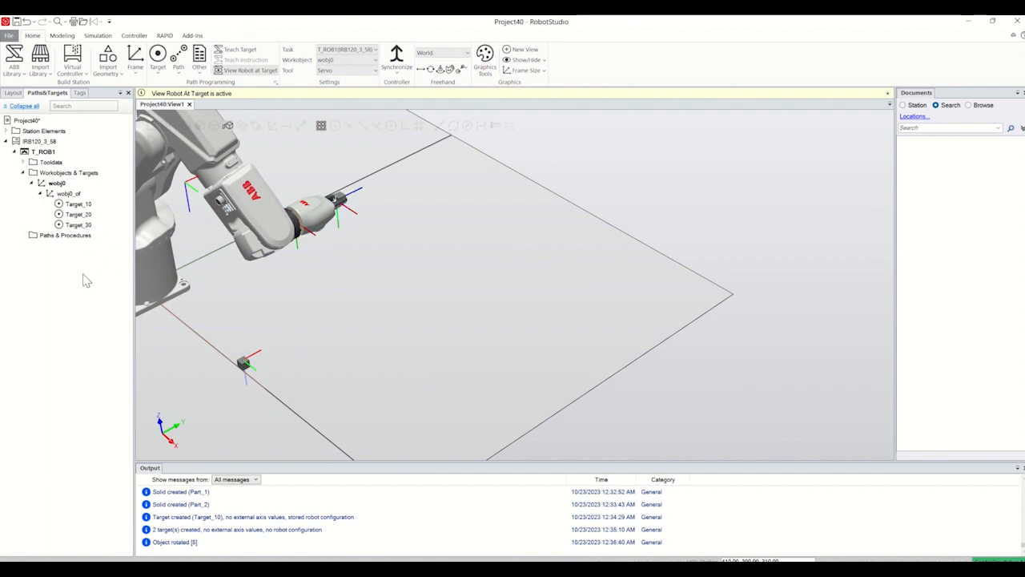
Step: Rename Target_10 as Home
{"action": "left_click", "coordinate": [78, 205]}
{"action": "left_click", "coordinate": [80, 225], "text": "shift"}
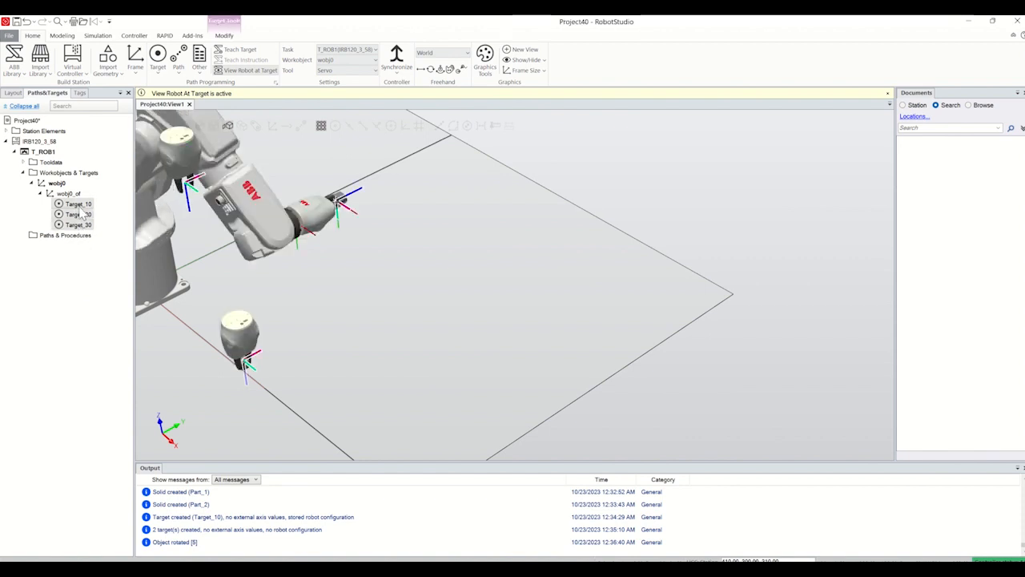
{"action": "left_click", "coordinate": [85, 286]}
{"action": "right_click", "coordinate": [78, 204]}
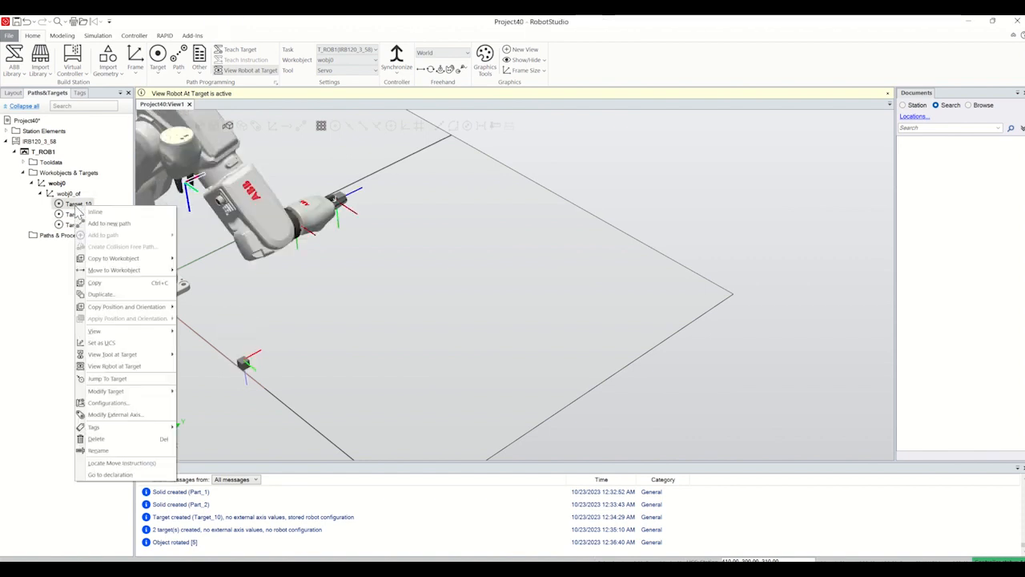
{"action": "left_click", "coordinate": [112, 450]}
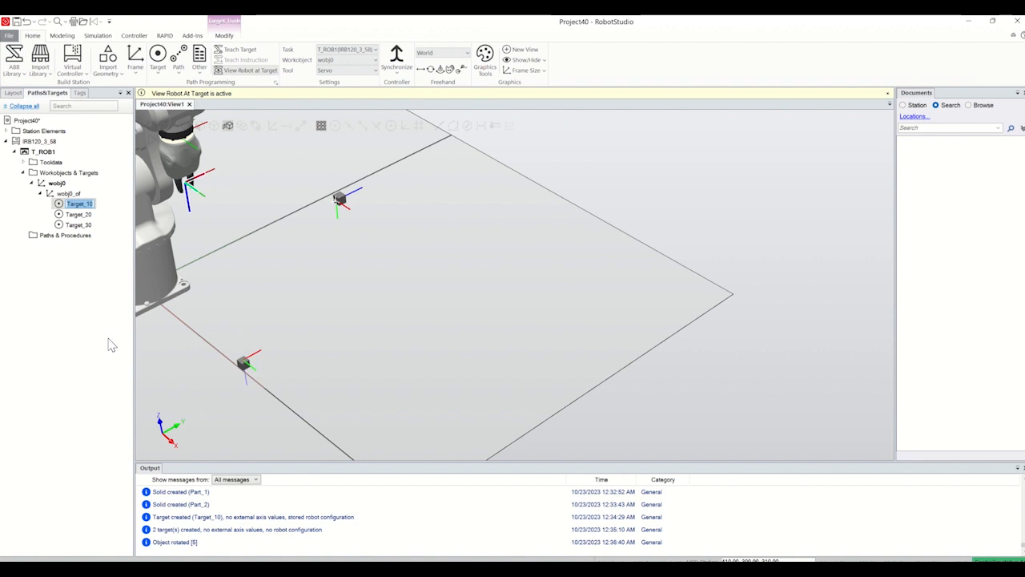
{"action": "type", "text": "Home"}
{"action": "key", "text": "Return"}
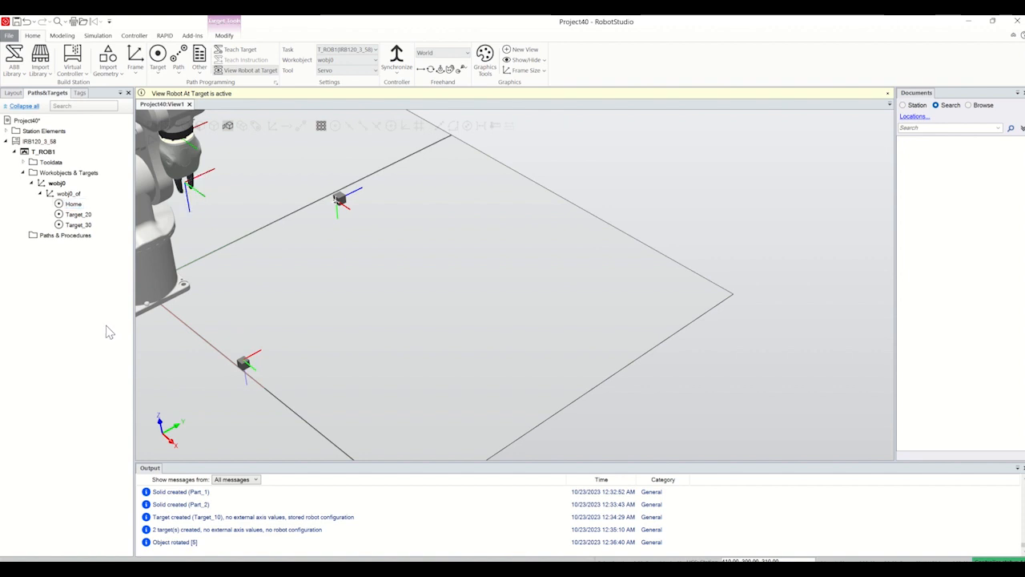
Step: Rename Target_20 as Pick
{"action": "left_click", "coordinate": [77, 214]}
{"action": "right_click", "coordinate": [77, 214]}
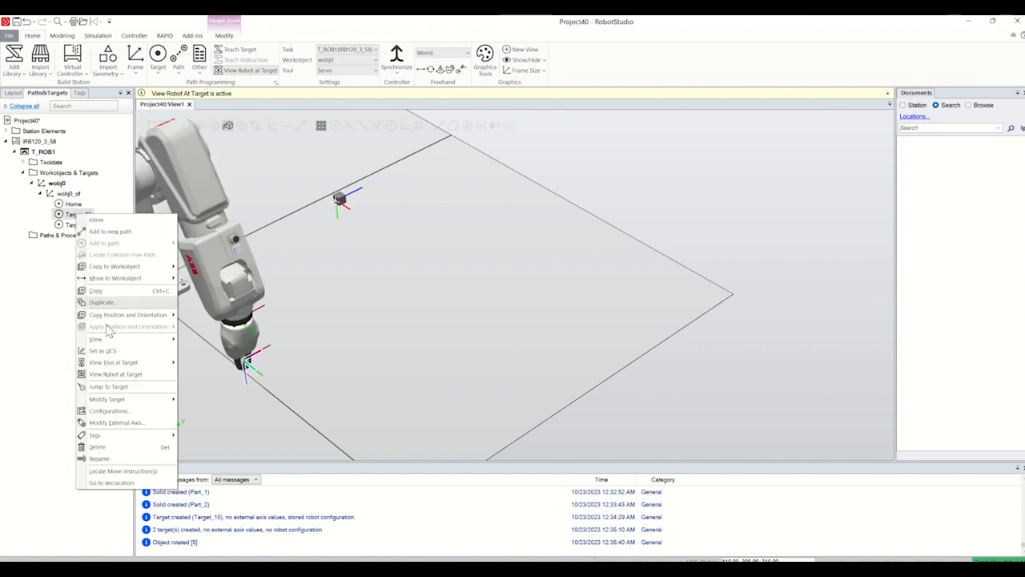
{"action": "left_click", "coordinate": [99, 458]}
{"action": "type", "text": "Pl"}
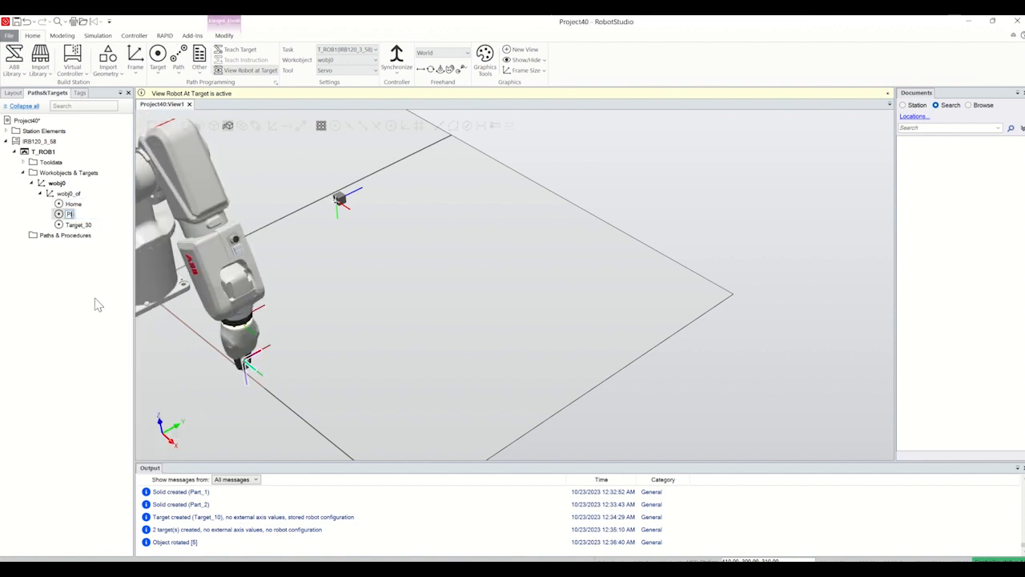
Step: Rename Target_30 as Place
{"action": "left_click", "coordinate": [78, 224]}
{"action": "right_click", "coordinate": [78, 225]}
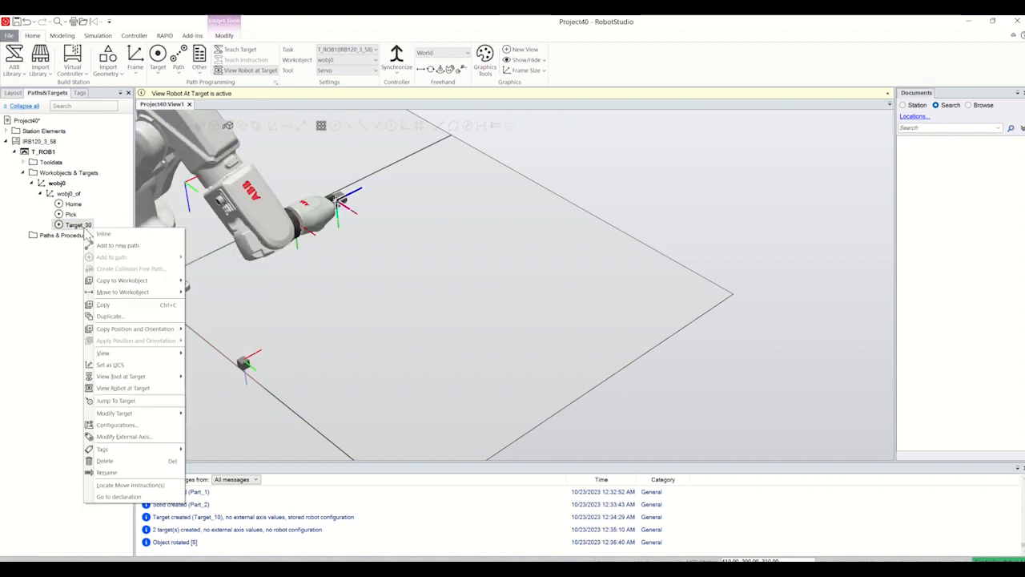
{"action": "left_click", "coordinate": [120, 471]}
{"action": "type", "text": "Pl"}
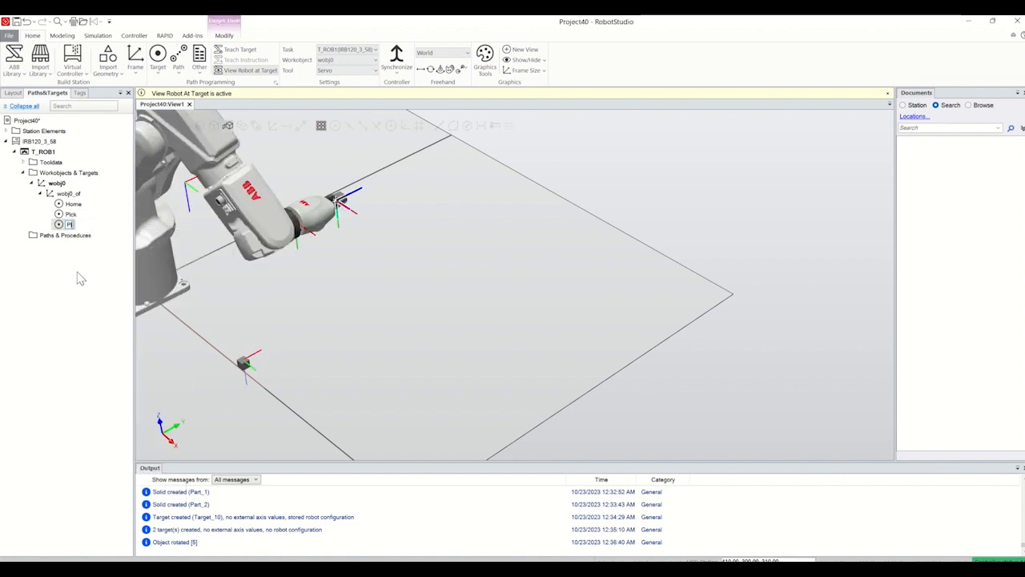
{"action": "type", "text": "ace"}
{"action": "left_click", "coordinate": [81, 289]}
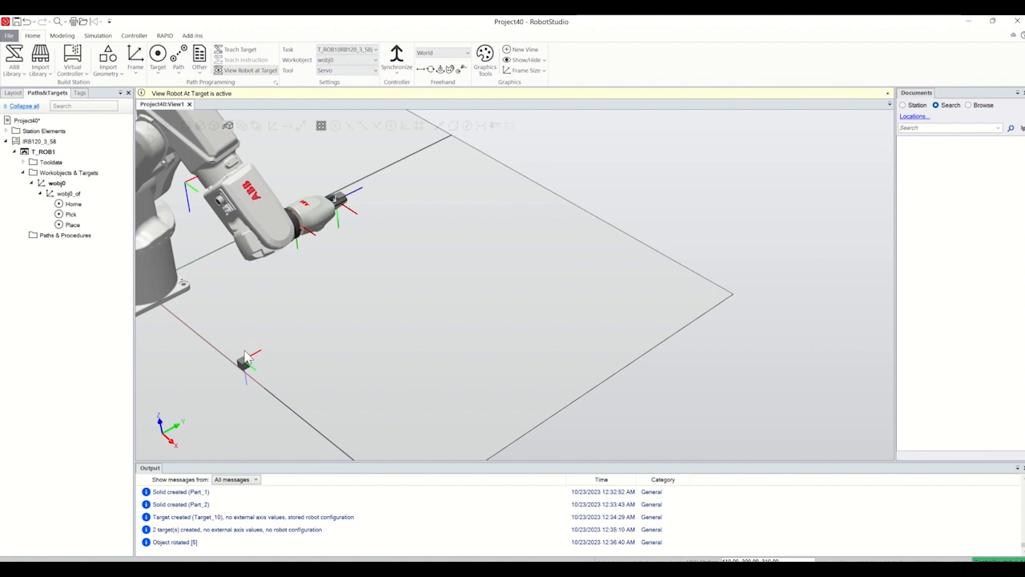
Step: Copy the Pick target within wobj0 and rename the copy as UPick
{"action": "scroll", "coordinate": [245, 358], "scroll_direction": "up", "scroll_amount": 5}
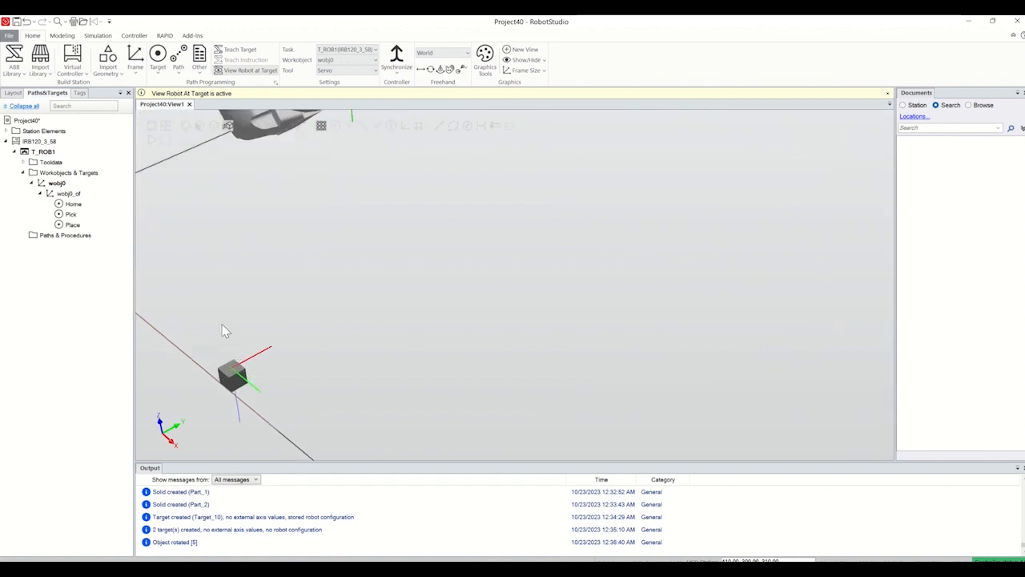
{"action": "left_click", "coordinate": [71, 214]}
{"action": "key", "text": "ctrl+c"}
{"action": "key", "text": "ctrl+v"}
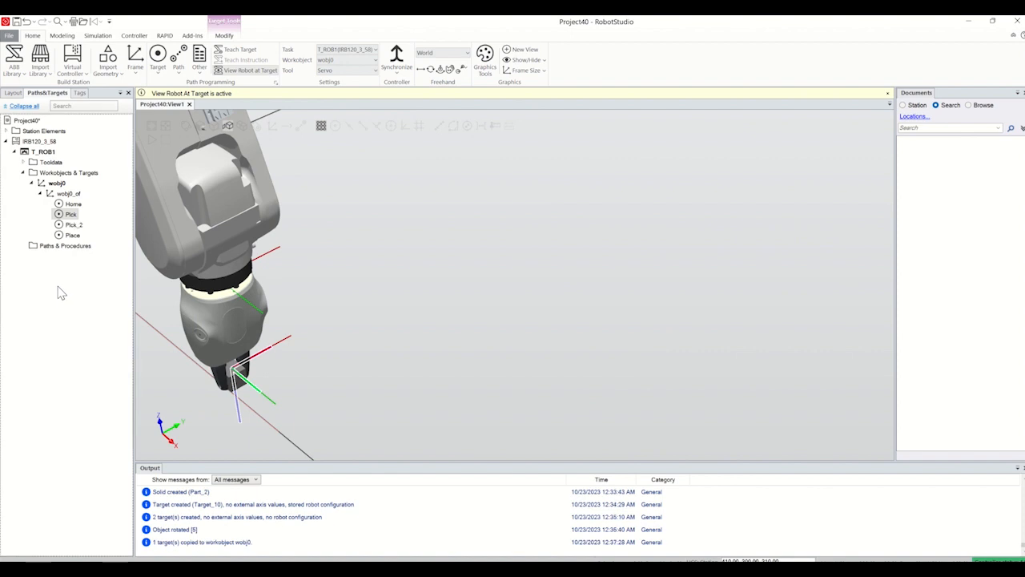
{"action": "left_click", "coordinate": [71, 225]}
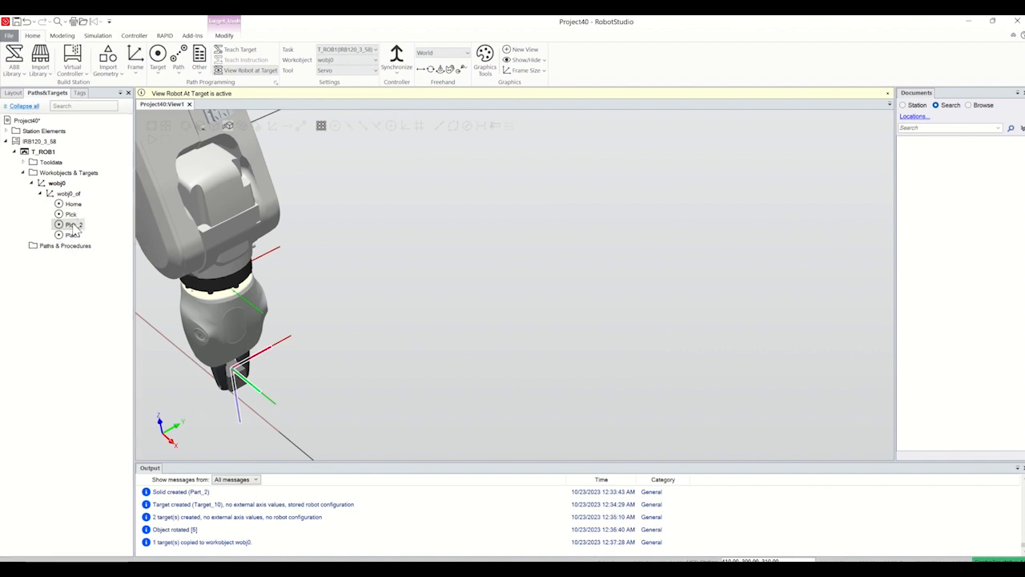
{"action": "left_click", "coordinate": [72, 226]}
{"action": "type", "text": "L"}
{"action": "type", "text": "Pick"}
{"action": "left_click", "coordinate": [85, 328]}
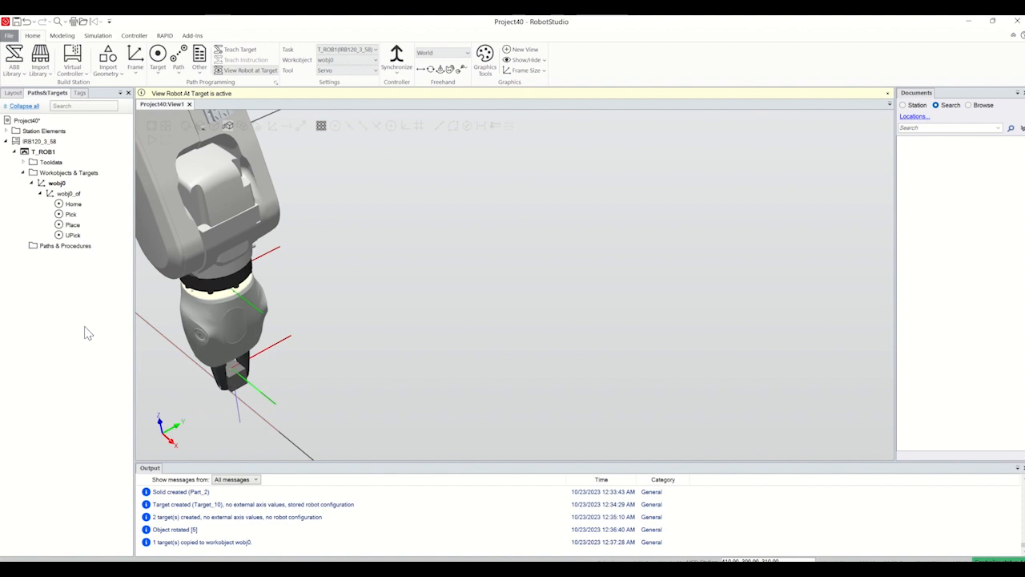
Step: Offset the UPick target by -100 mm along its local Z axis and finish the offset
{"action": "right_click", "coordinate": [75, 236]}
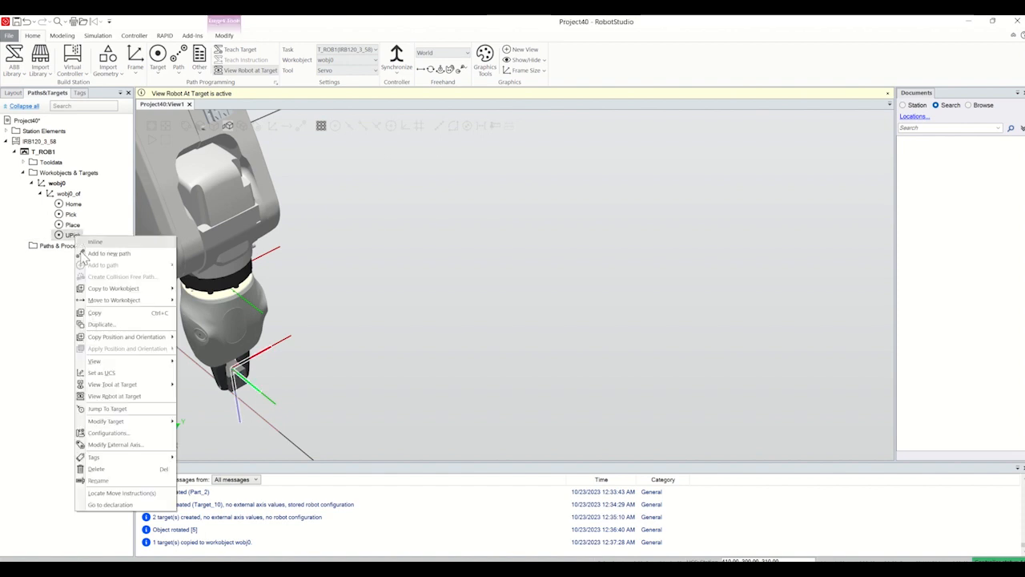
{"action": "mouse_move", "coordinate": [120, 420]}
{"action": "left_click", "coordinate": [211, 435]}
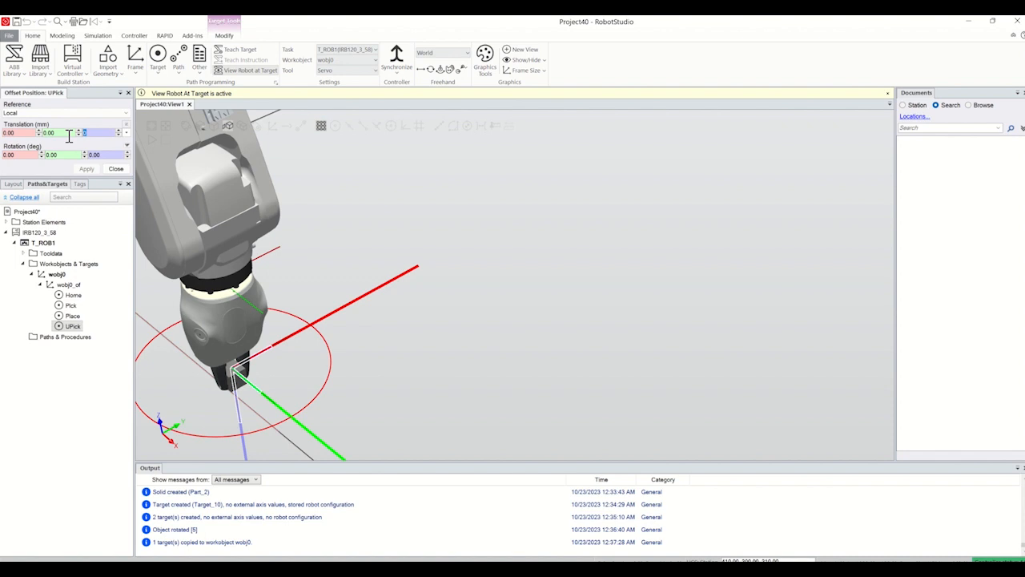
{"action": "type", "text": "-100"}
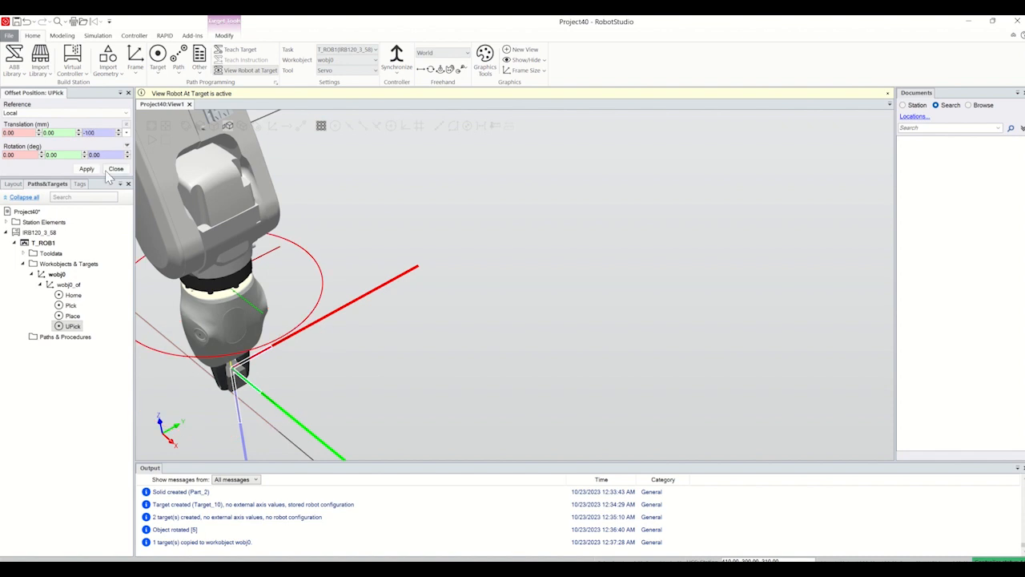
{"action": "left_click", "coordinate": [87, 171]}
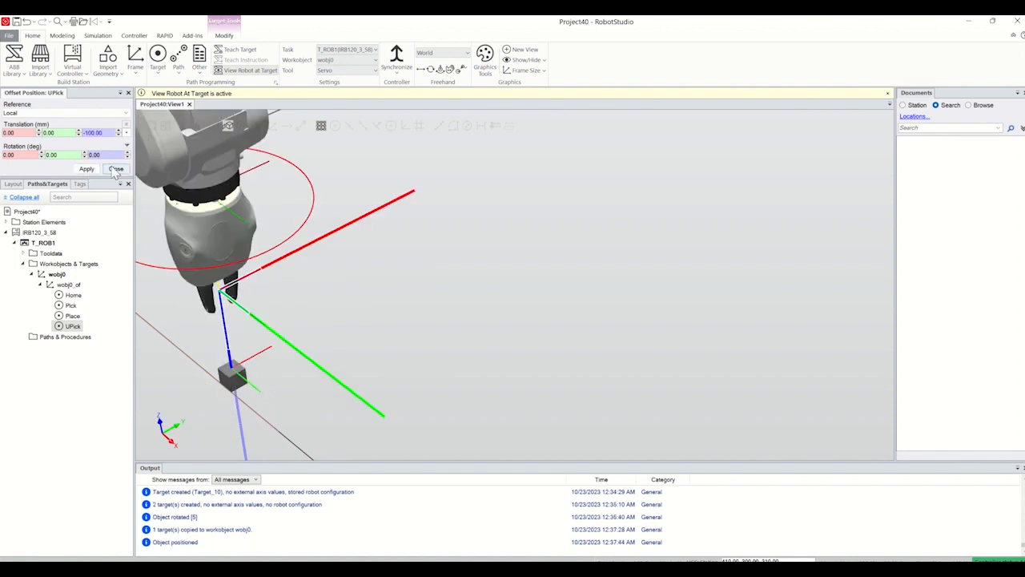
{"action": "left_click", "coordinate": [116, 169]}
Step: Copy the Place target within wobj0 and rename the copy as UPlace
{"action": "left_click", "coordinate": [73, 226]}
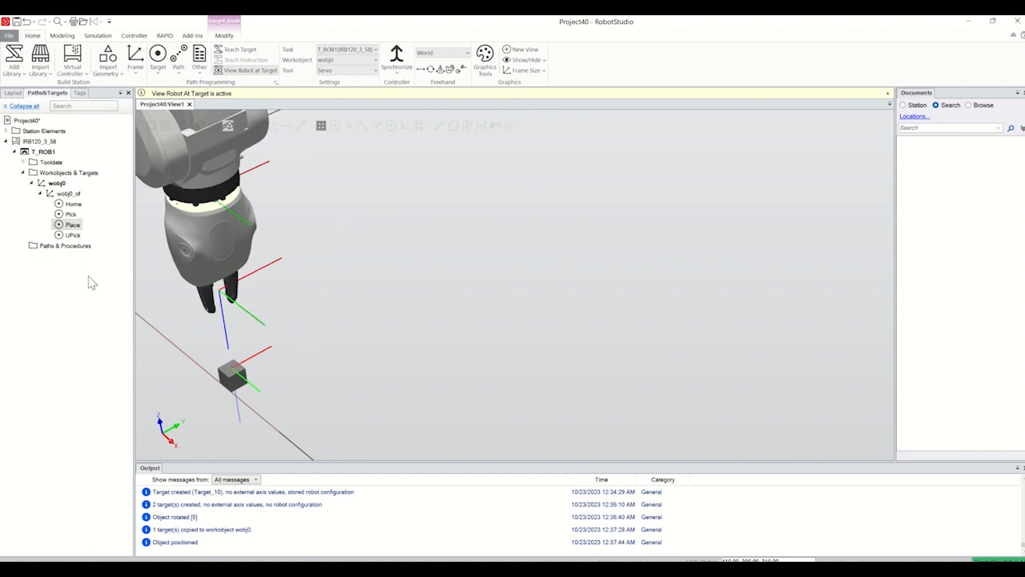
{"action": "key", "text": "ctrl+c"}
{"action": "key", "text": "ctrl+v"}
{"action": "right_click", "coordinate": [73, 234]}
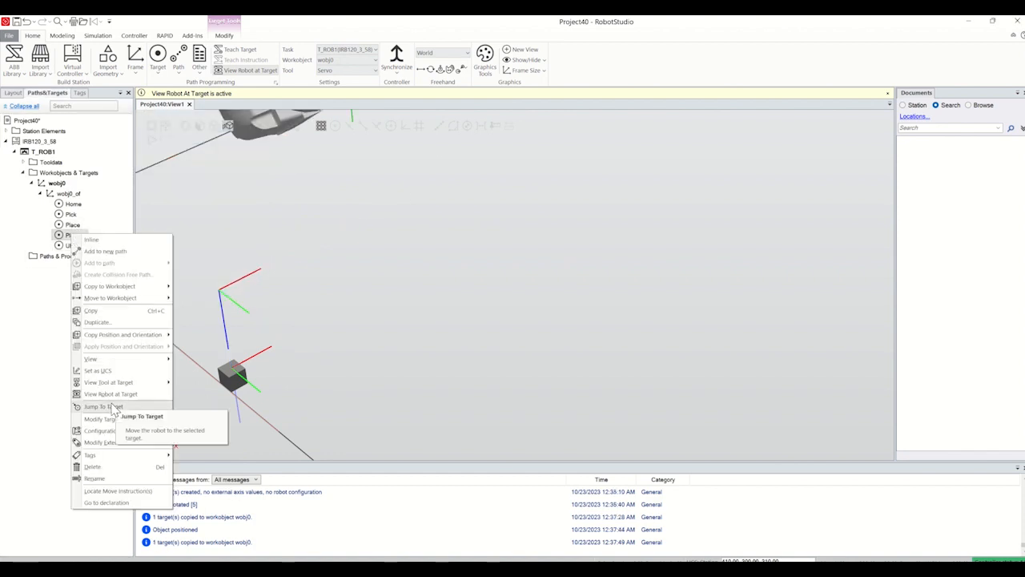
{"action": "left_click", "coordinate": [110, 477]}
{"action": "type", "text": "U"}
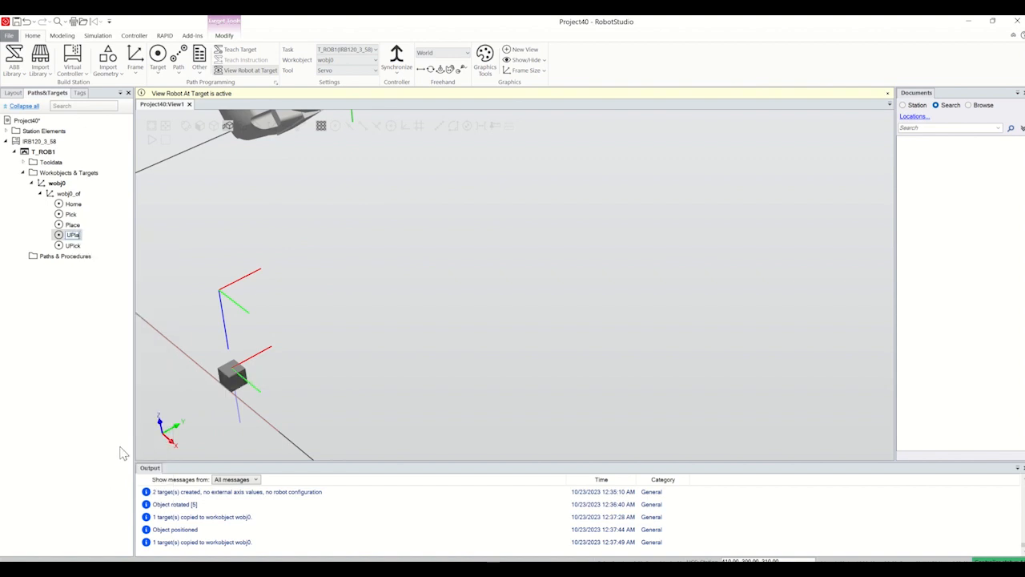
{"action": "type", "text": "Place"}
{"action": "key", "text": "Return"}
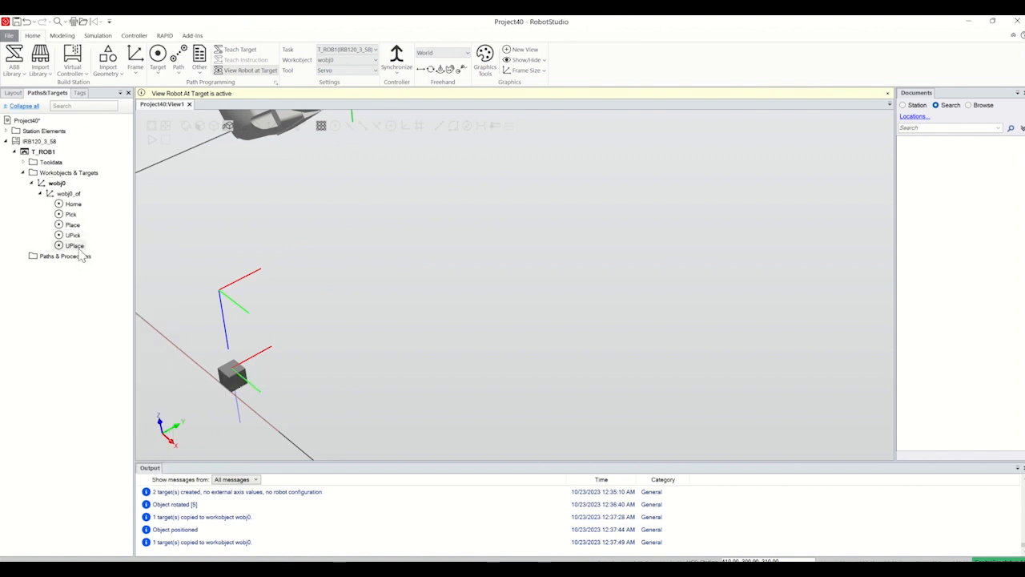
Step: Offset the UPlace target by -50 mm along its local Z axis and finish the offset
{"action": "right_click", "coordinate": [72, 245]}
{"action": "mouse_move", "coordinate": [143, 433]}
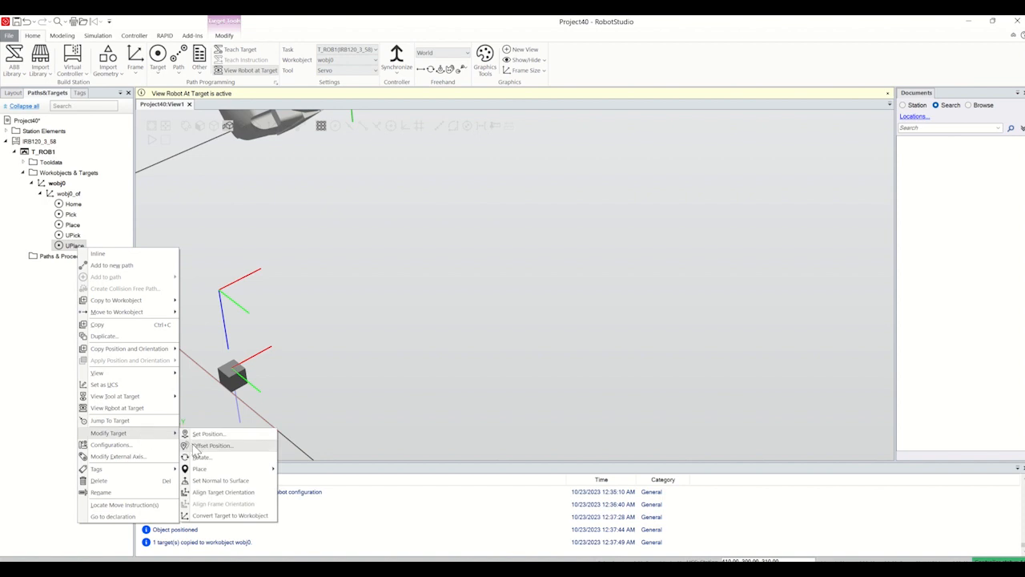
{"action": "left_click", "coordinate": [208, 445]}
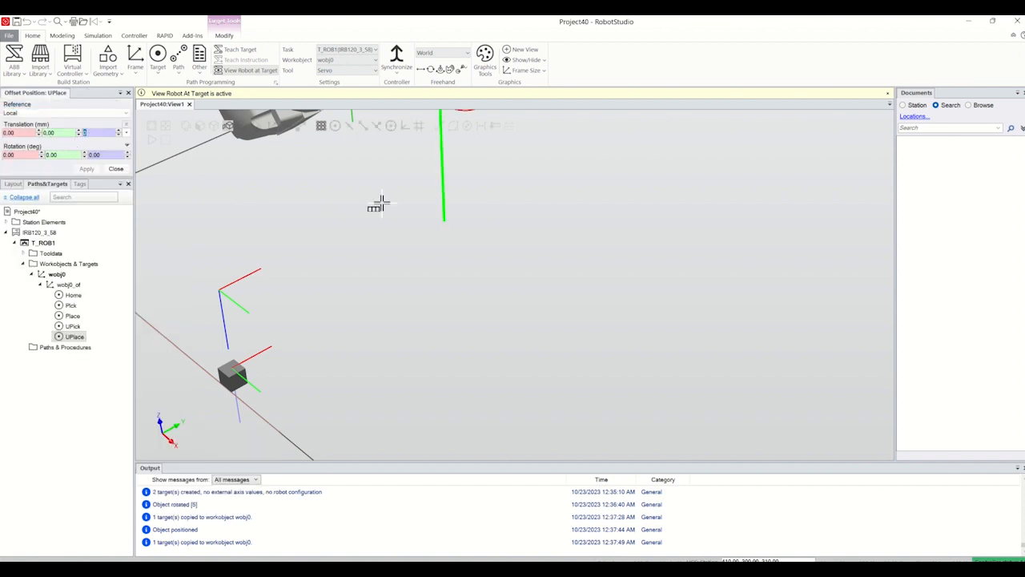
{"action": "scroll", "coordinate": [393, 215], "scroll_direction": "down", "scroll_amount": 6}
{"action": "scroll", "coordinate": [432, 167], "scroll_direction": "up", "scroll_amount": 4}
{"action": "scroll", "coordinate": [436, 168], "scroll_direction": "up", "scroll_amount": 4}
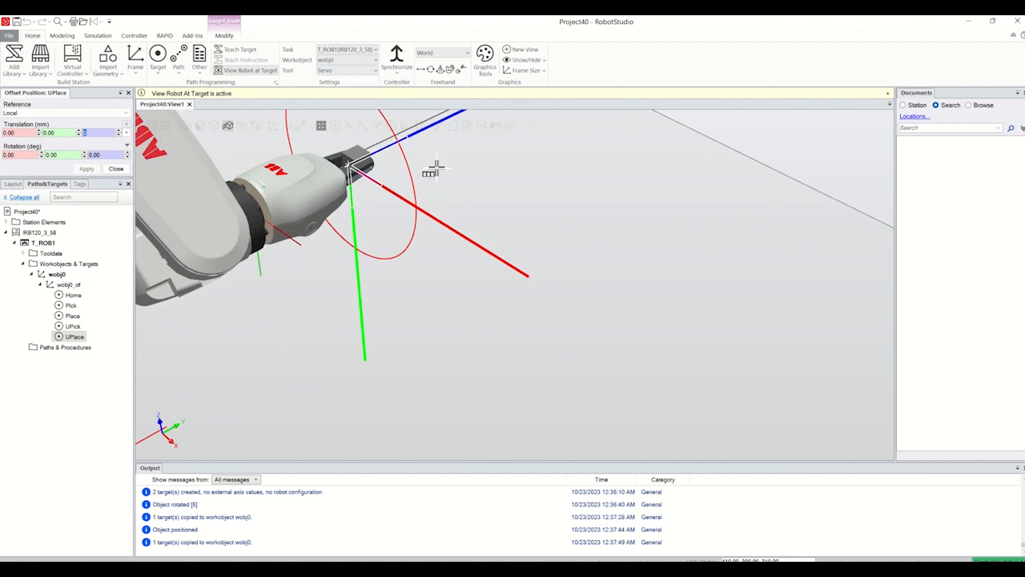
{"action": "scroll", "coordinate": [432, 170], "scroll_direction": "down", "scroll_amount": 3}
{"action": "type", "text": "50"}
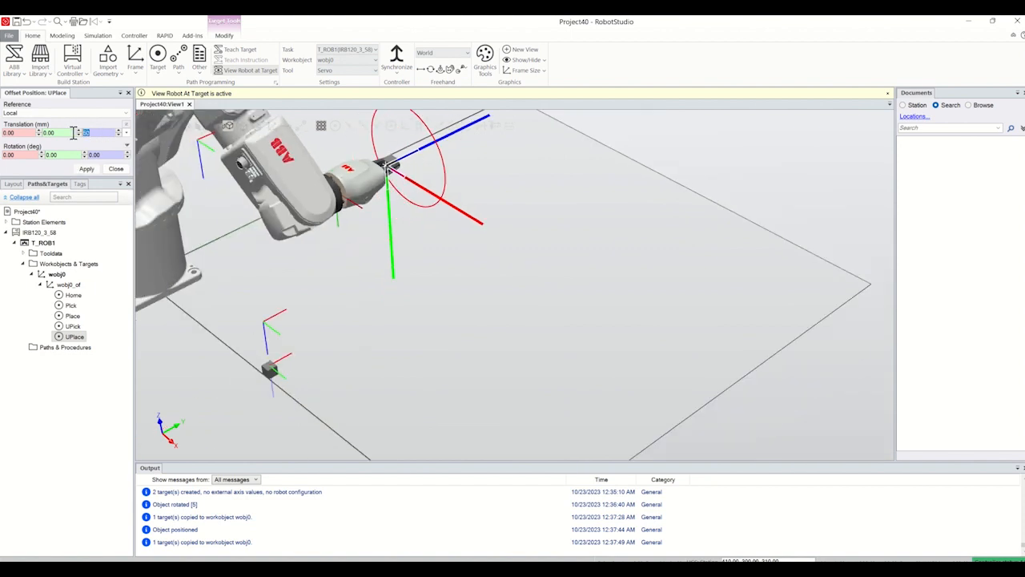
{"action": "type", "text": "-50"}
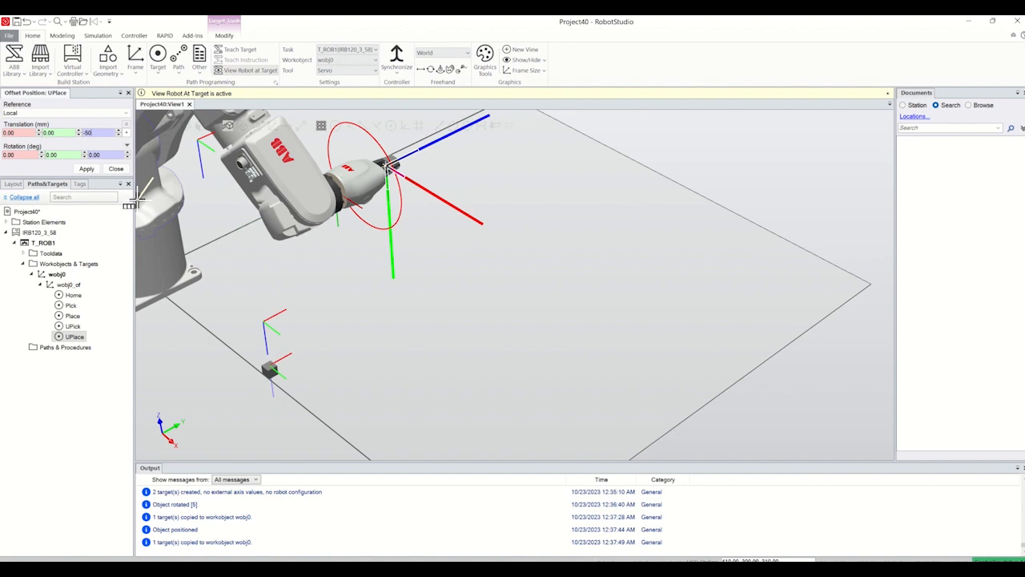
{"action": "left_click", "coordinate": [87, 169]}
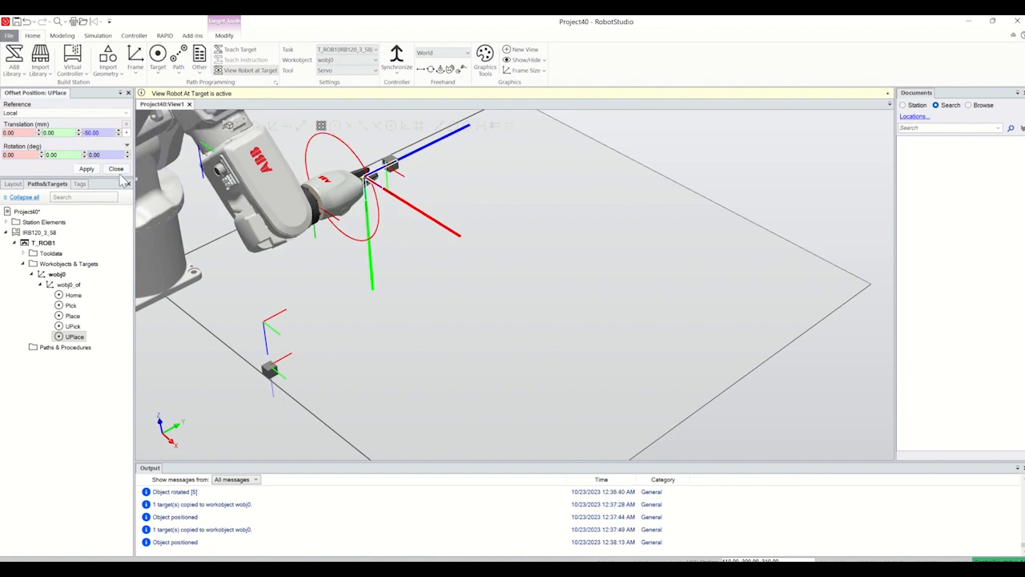
{"action": "left_click", "coordinate": [116, 169]}
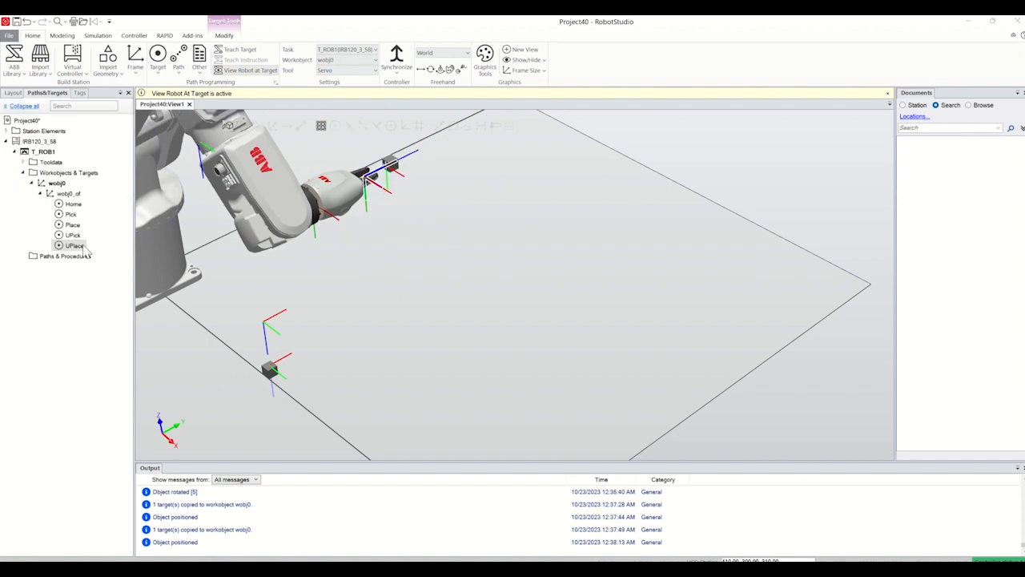
Step: Check the robot's pose at the UPick, Place and UPlace targets
{"action": "key", "text": "Up"}
{"action": "key", "text": "Up"}
{"action": "key", "text": "Up"}
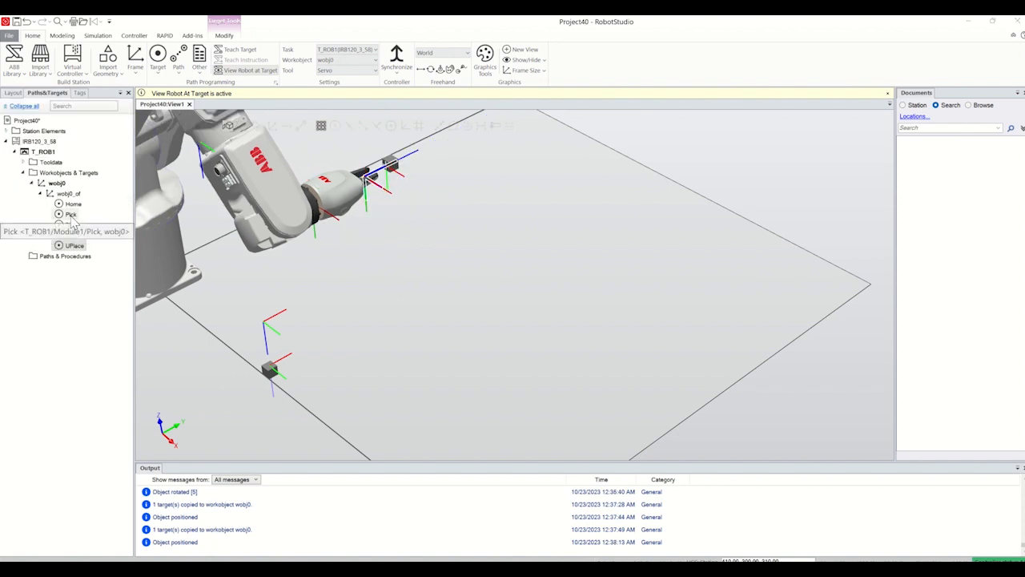
{"action": "left_click", "coordinate": [71, 234]}
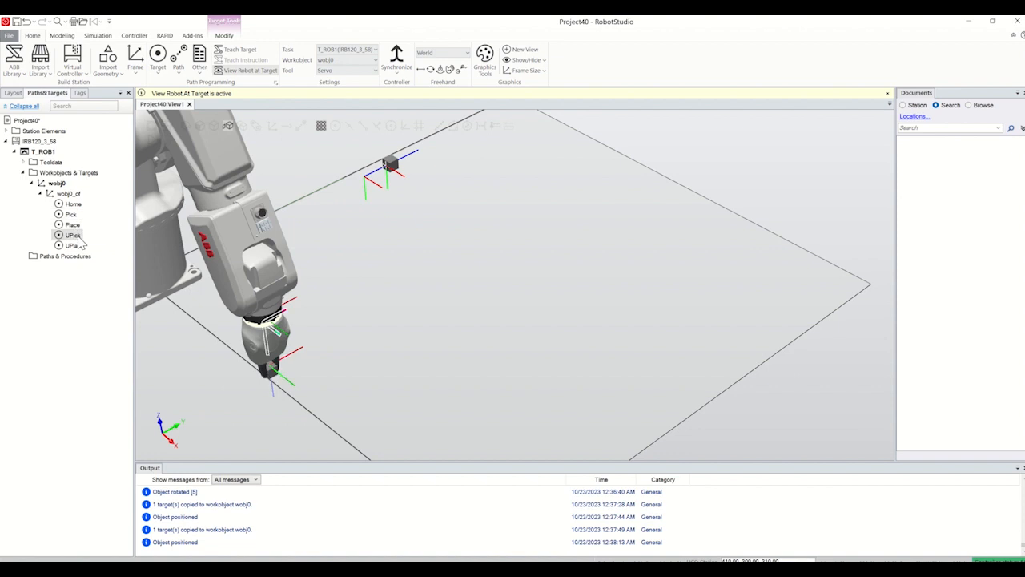
{"action": "left_click", "coordinate": [72, 226]}
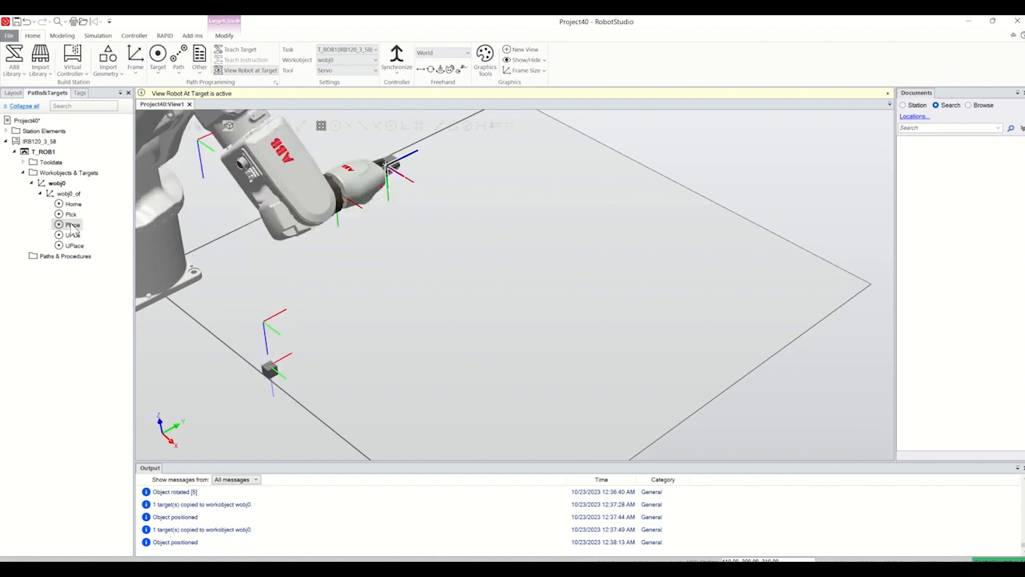
{"action": "left_click", "coordinate": [75, 245]}
{"action": "scroll", "coordinate": [160, 280], "scroll_direction": "down", "scroll_amount": 5}
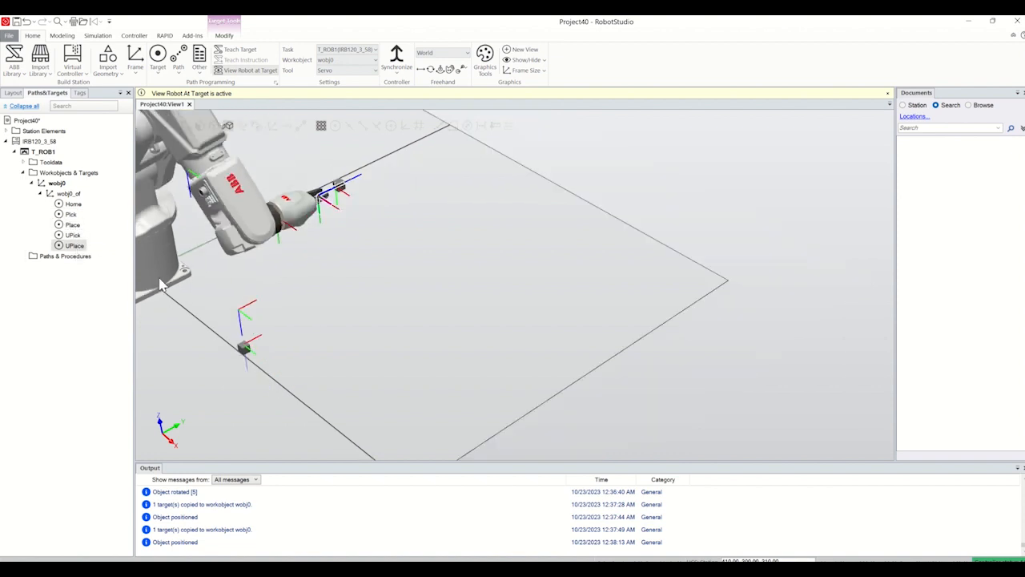
{"action": "left_click", "coordinate": [80, 272]}
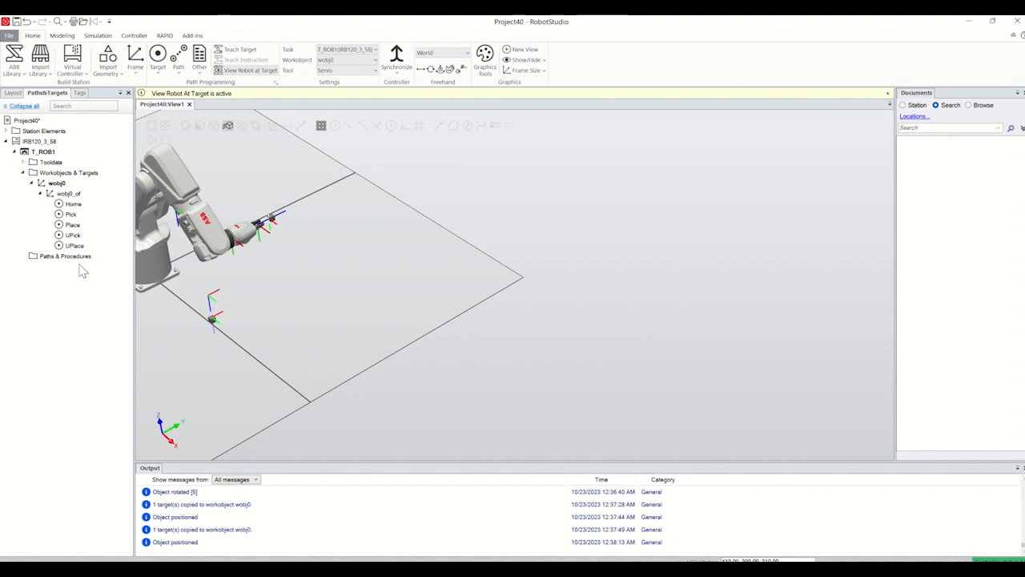
Step: Add all five targets, from Home through UPlace, to a new path
{"action": "left_click", "coordinate": [73, 203]}
{"action": "left_click", "coordinate": [75, 245], "text": "shift"}
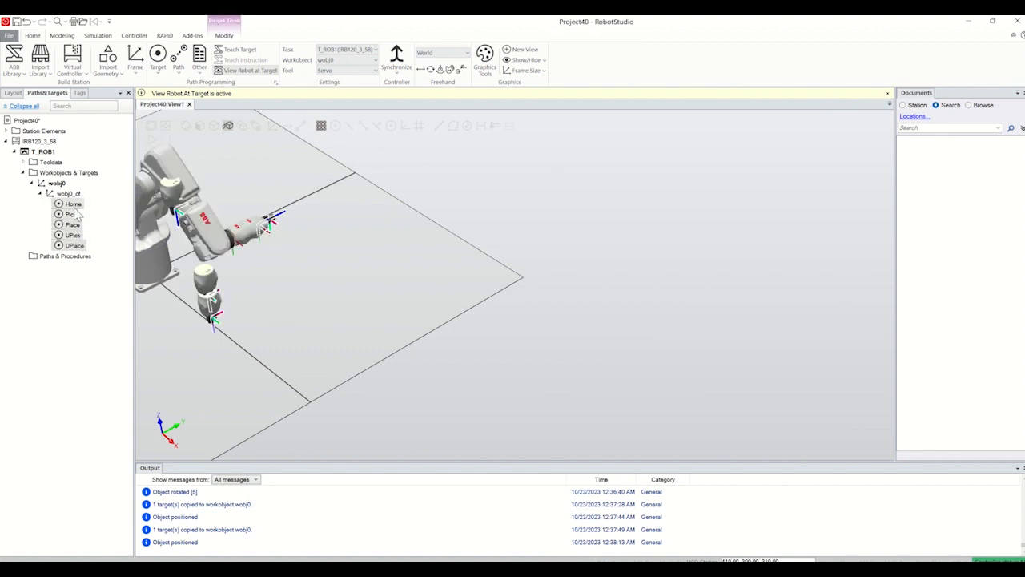
{"action": "left_click_drag", "start_coordinate": [74, 207], "coordinate": [48, 264]}
{"action": "right_click", "coordinate": [70, 207]}
{"action": "left_click", "coordinate": [119, 228]}
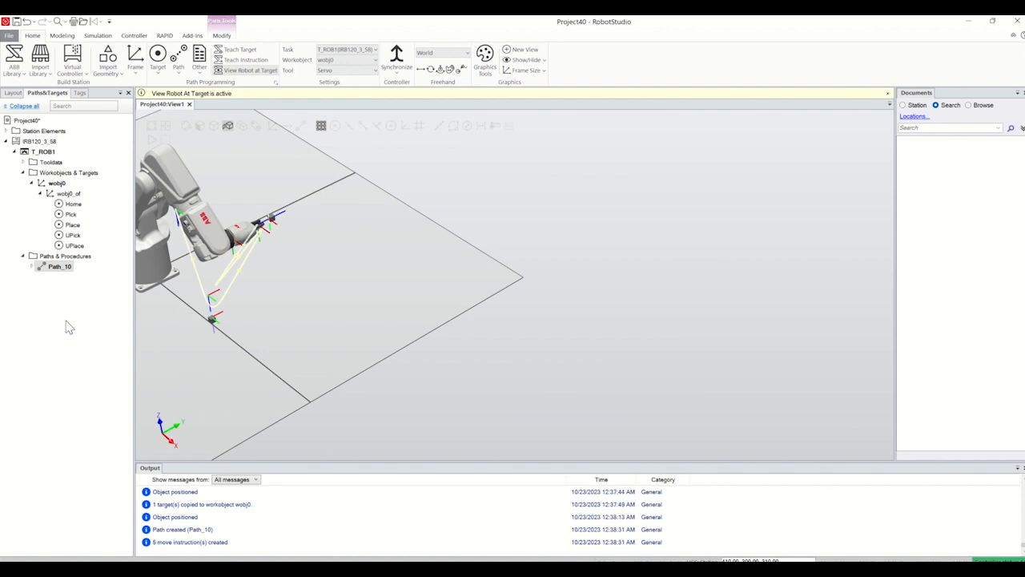
Step: Expand the new path and move its UPick instruction directly after the Home move
{"action": "left_click", "coordinate": [32, 267]}
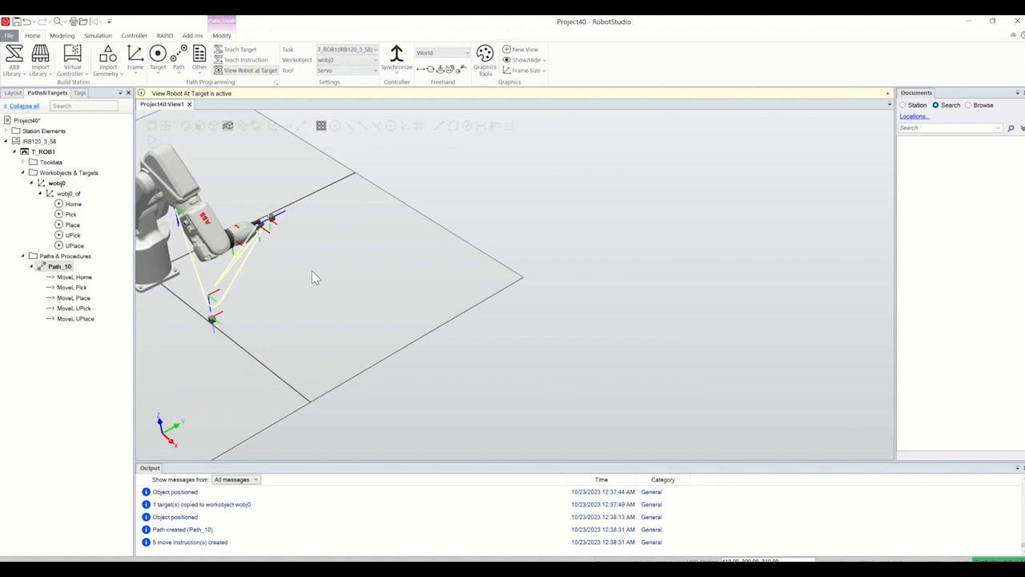
{"action": "left_click", "coordinate": [75, 371]}
{"action": "scroll", "coordinate": [258, 276], "scroll_direction": "up", "scroll_amount": 5}
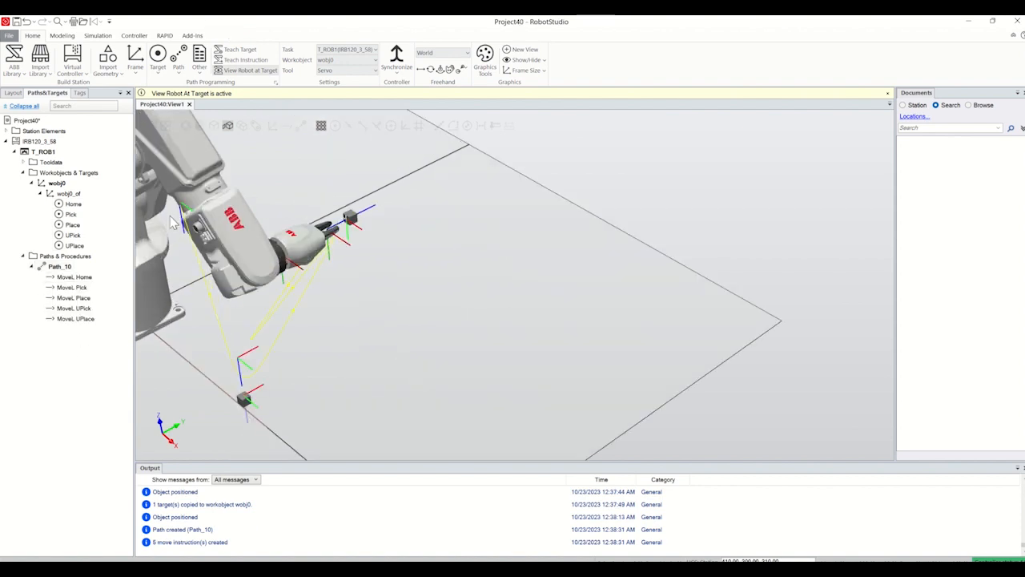
{"action": "left_click", "coordinate": [76, 309]}
{"action": "left_click_drag", "start_coordinate": [77, 316], "coordinate": [73, 289]}
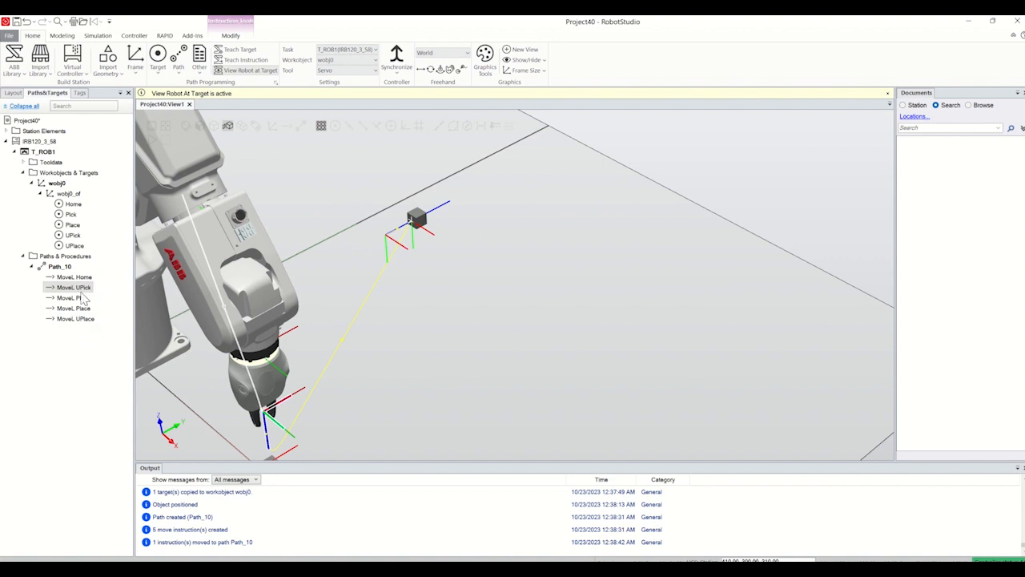
Step: Add a second UPick move after Pick in Path_10 and reorder the UPlace move ahead of Place
{"action": "left_click", "coordinate": [74, 235]}
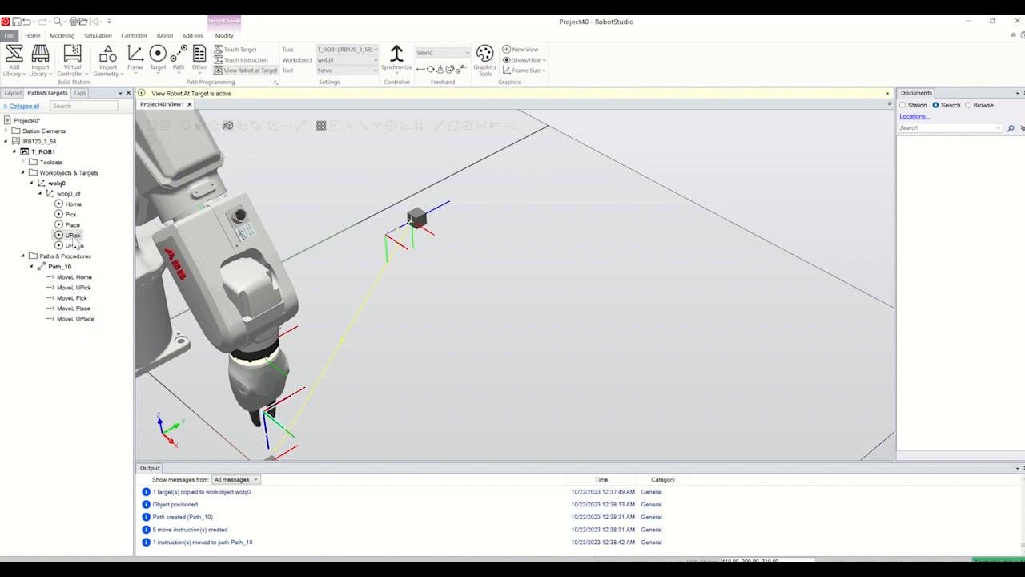
{"action": "left_click_drag", "start_coordinate": [72, 237], "coordinate": [74, 320]}
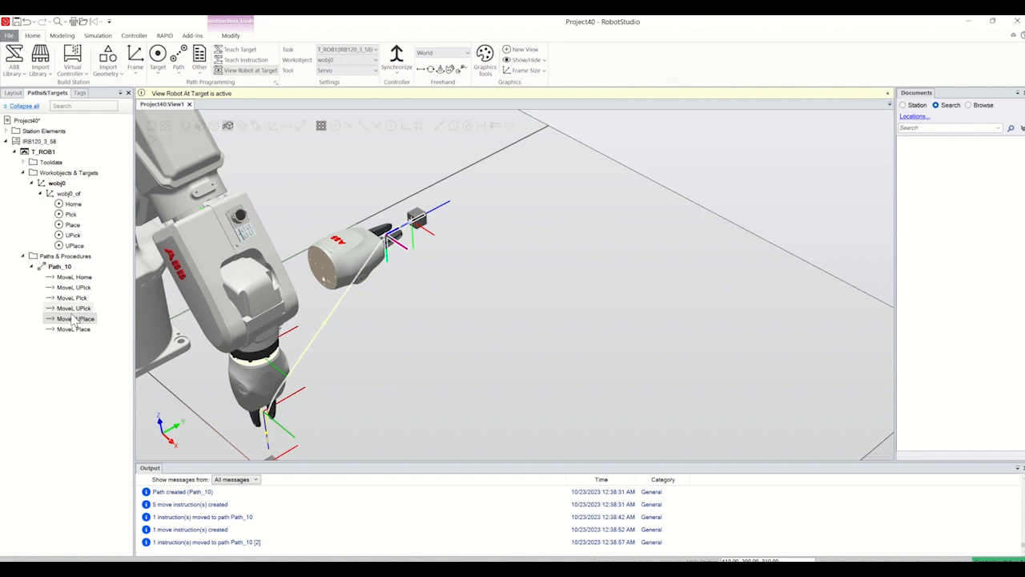
{"action": "left_click", "coordinate": [79, 329]}
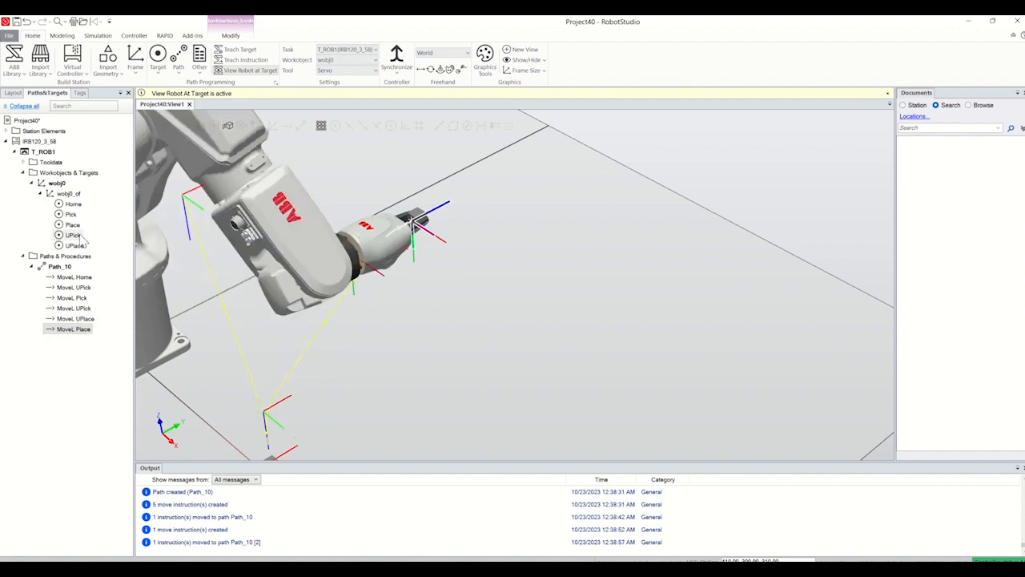
Step: Append a UPlace move after Place, followed by a final Home move, in Path_10
{"action": "left_click_drag", "start_coordinate": [74, 247], "coordinate": [76, 338]}
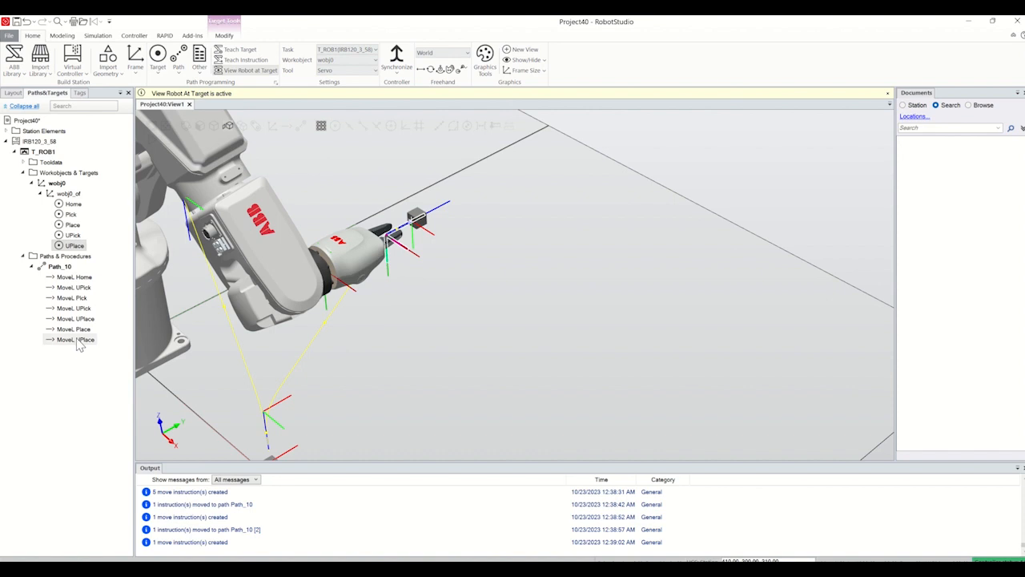
{"action": "left_click", "coordinate": [71, 204]}
{"action": "left_click_drag", "start_coordinate": [71, 207], "coordinate": [84, 358]}
Step: Run the robot along Path_10 to check the motion sequence
{"action": "scroll", "coordinate": [171, 330], "scroll_direction": "down", "scroll_amount": 2}
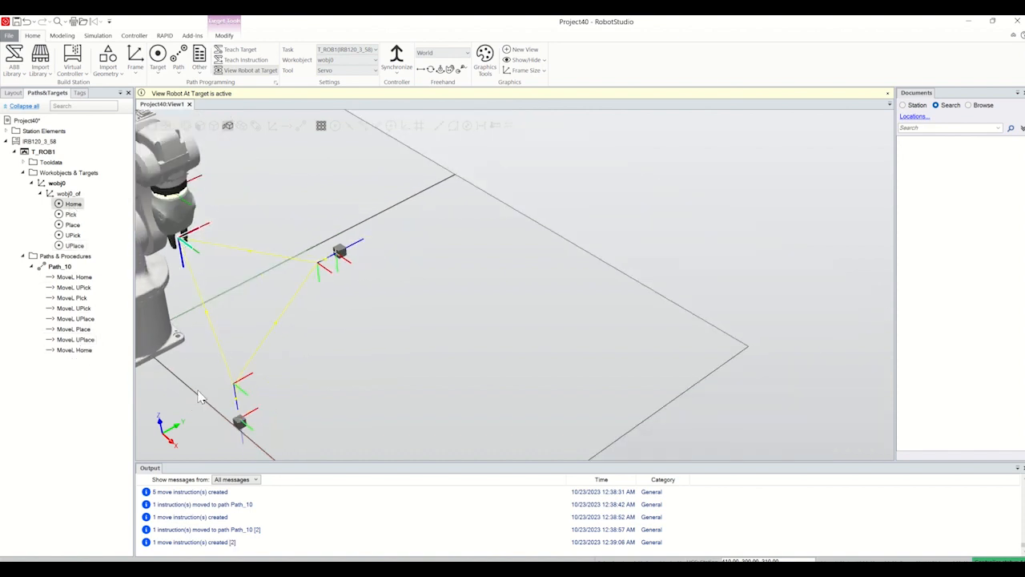
{"action": "scroll", "coordinate": [178, 412], "scroll_direction": "up", "scroll_amount": 4}
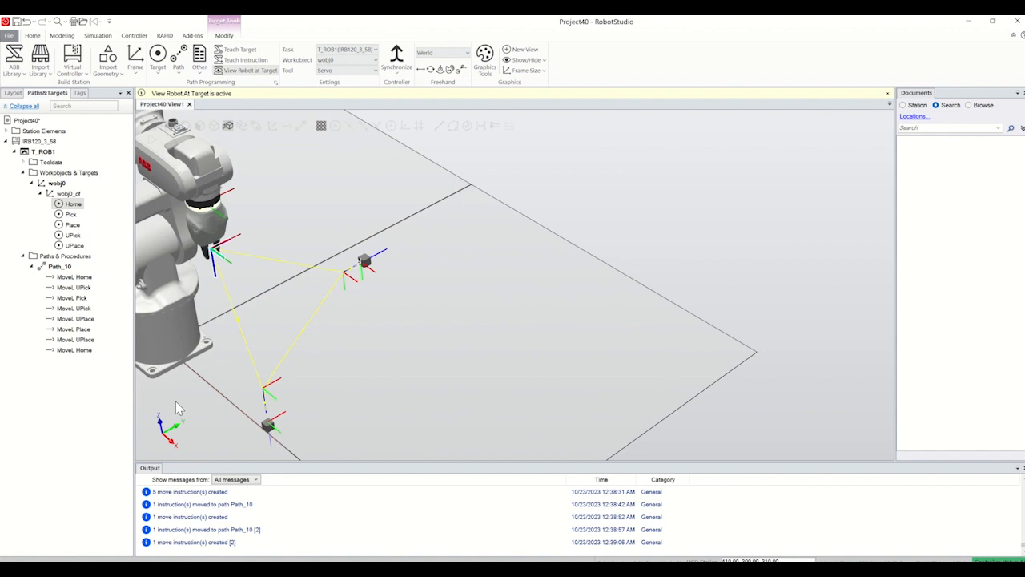
{"action": "right_click", "coordinate": [62, 268]}
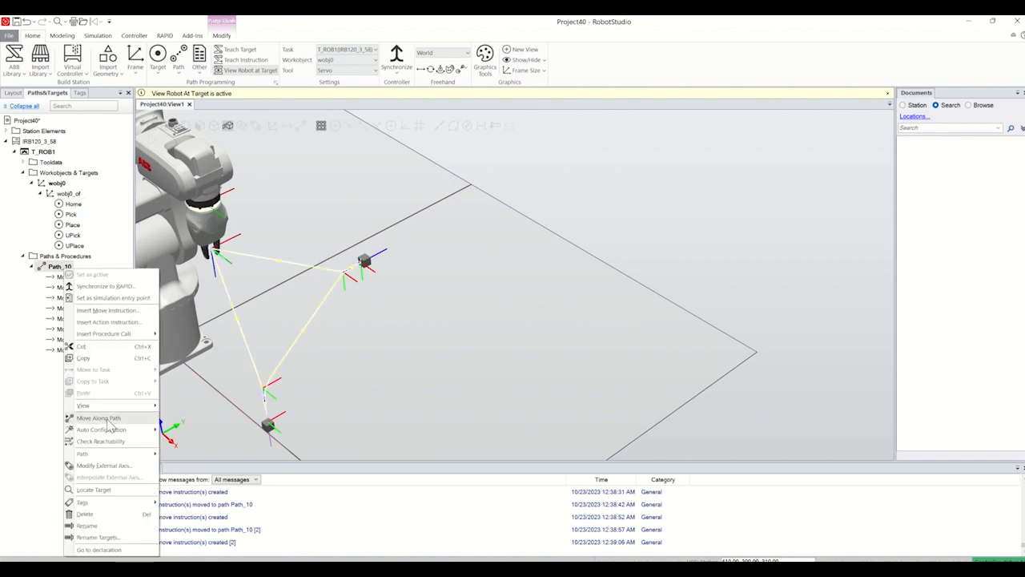
{"action": "left_click", "coordinate": [108, 418]}
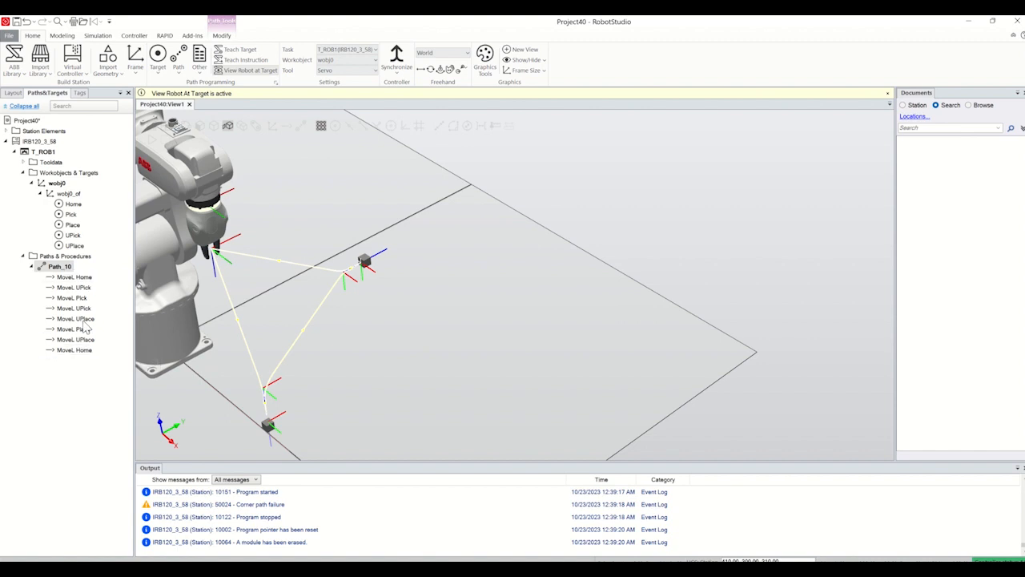
Step: Set the speed of all eight move instructions in Path_10 to v100
{"action": "left_click", "coordinate": [74, 277]}
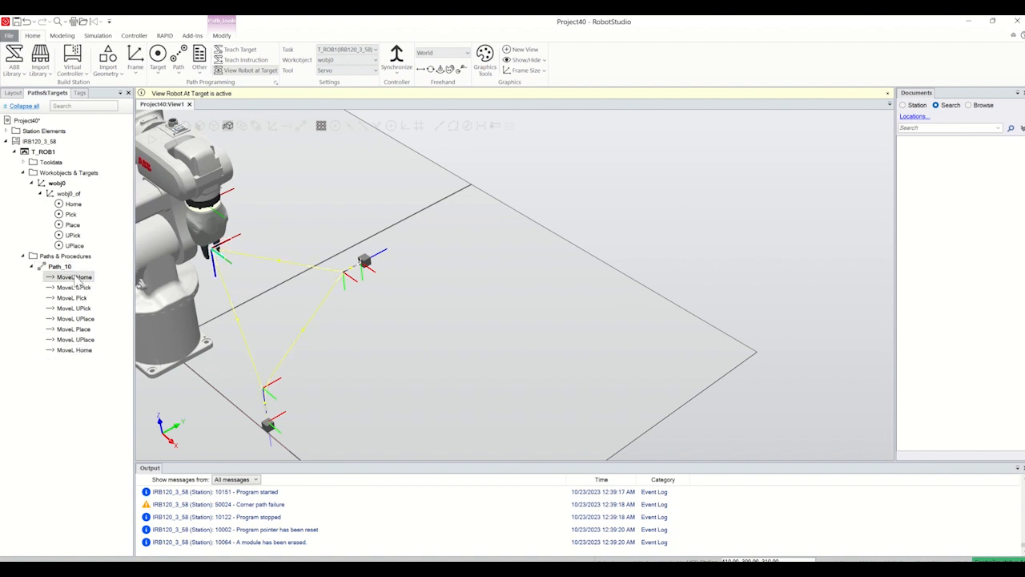
{"action": "left_click", "coordinate": [80, 349], "text": "shift"}
{"action": "right_click", "coordinate": [83, 283]}
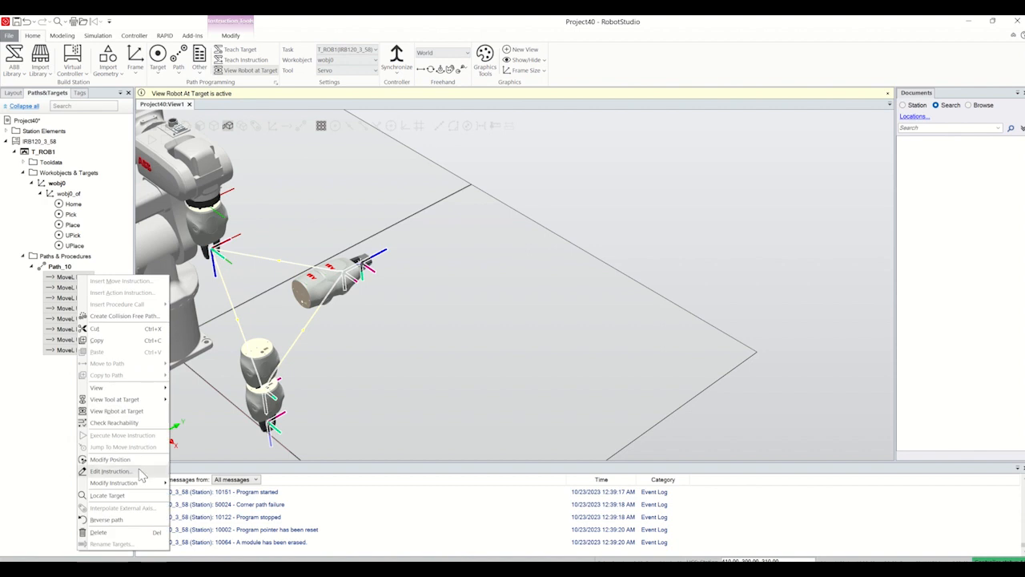
{"action": "mouse_move", "coordinate": [148, 484]}
{"action": "mouse_move", "coordinate": [217, 484]}
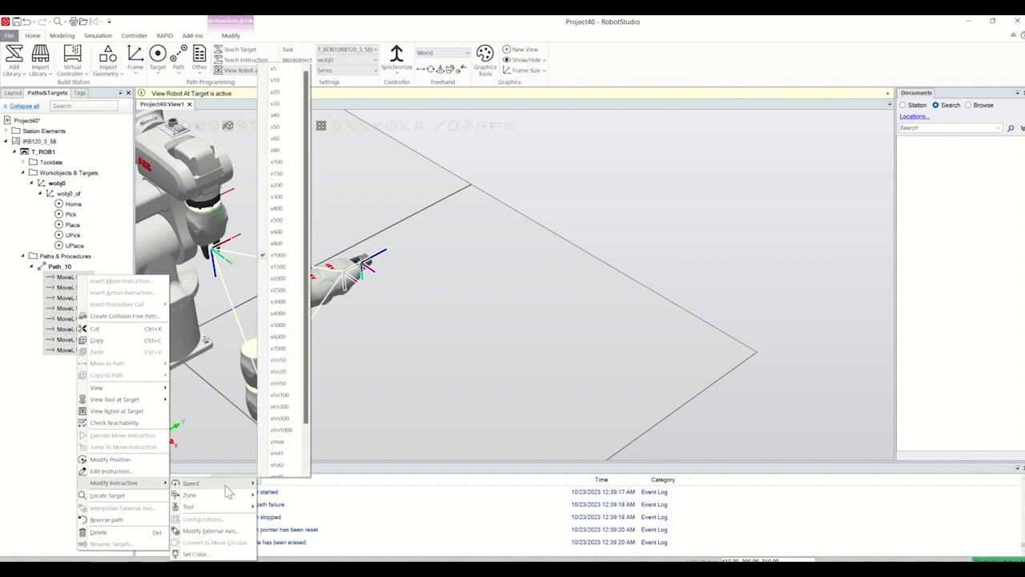
{"action": "left_click", "coordinate": [277, 161]}
Step: Set the zone of all the path's move instructions to fine and run the robot along Path_10 again
{"action": "right_click", "coordinate": [77, 279]}
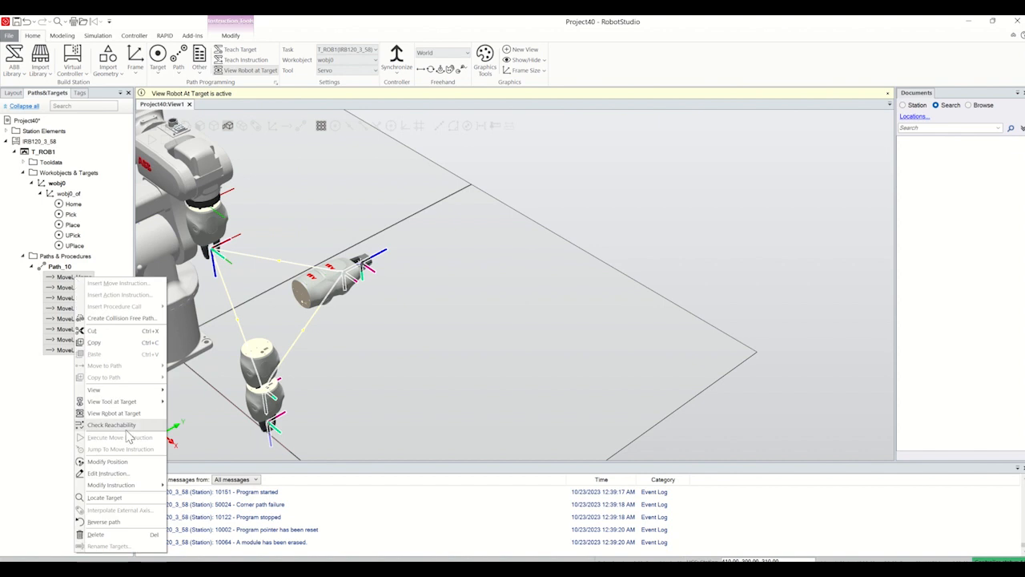
{"action": "mouse_move", "coordinate": [154, 490]}
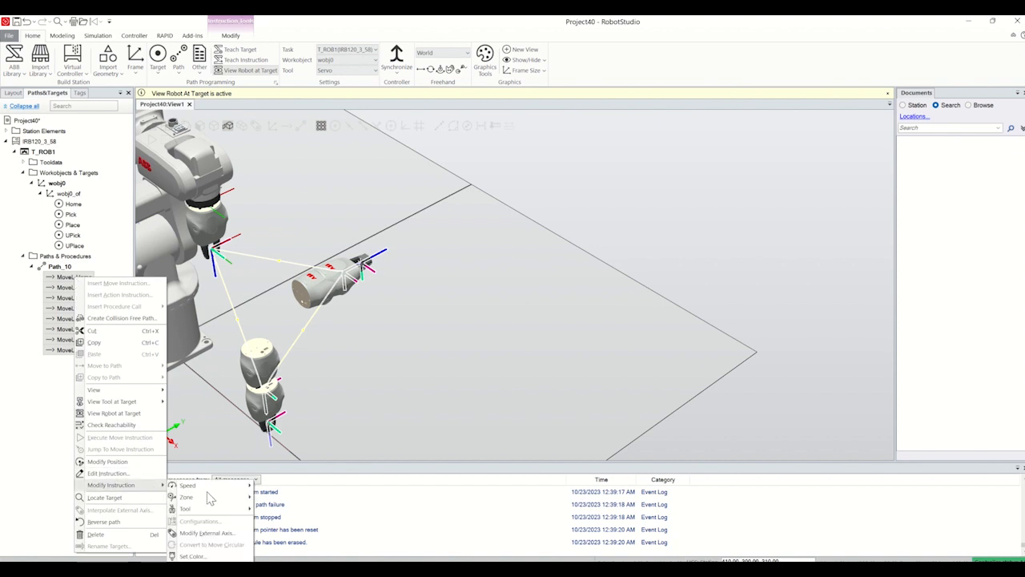
{"action": "mouse_move", "coordinate": [245, 502]}
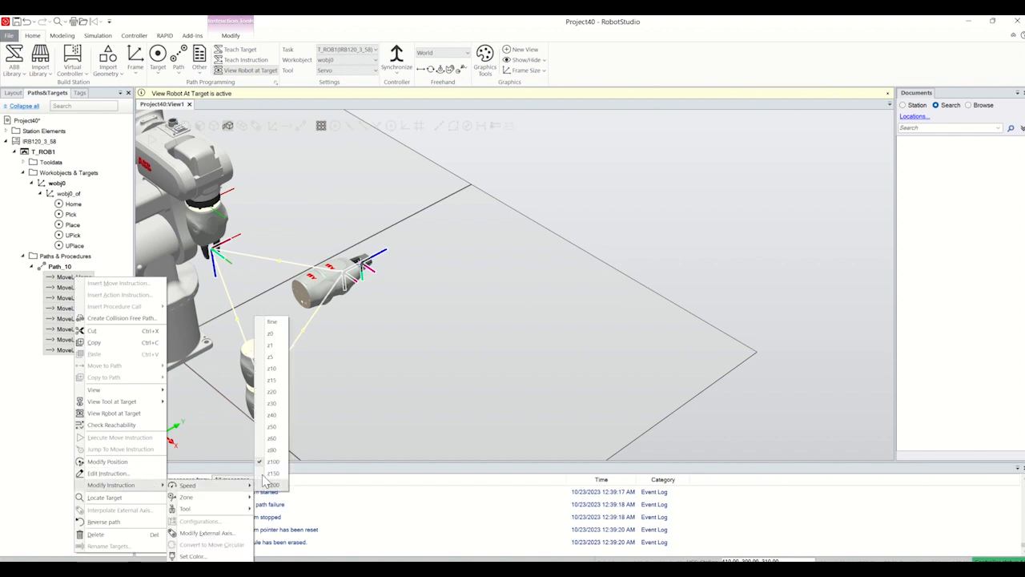
{"action": "left_click", "coordinate": [273, 323]}
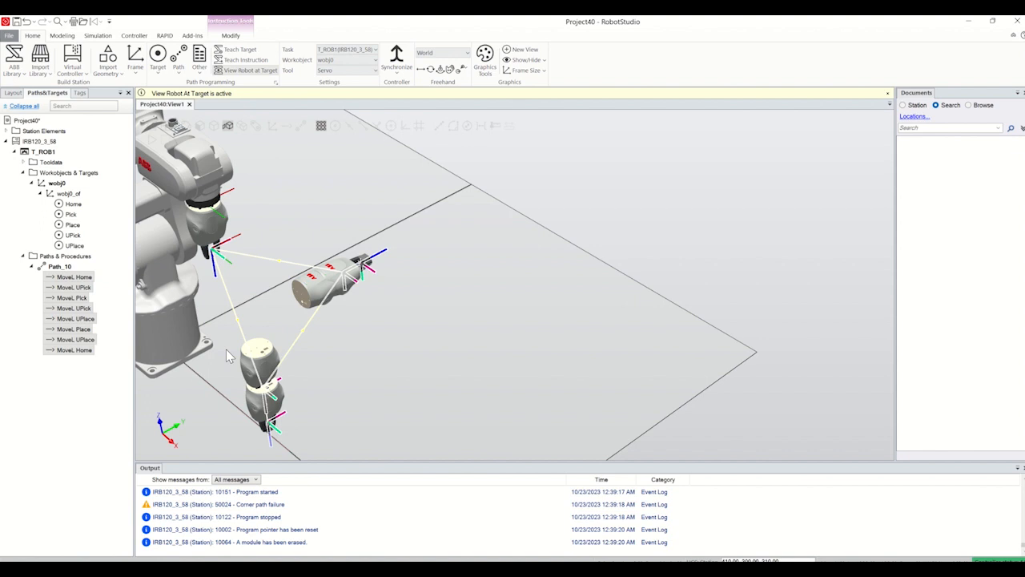
{"action": "right_click", "coordinate": [64, 267]}
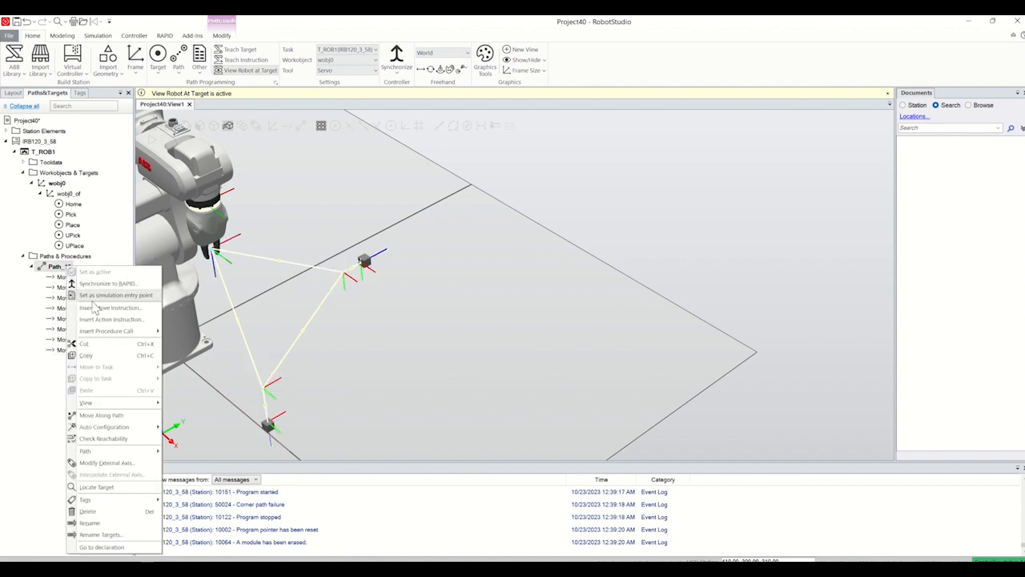
{"action": "left_click", "coordinate": [109, 416]}
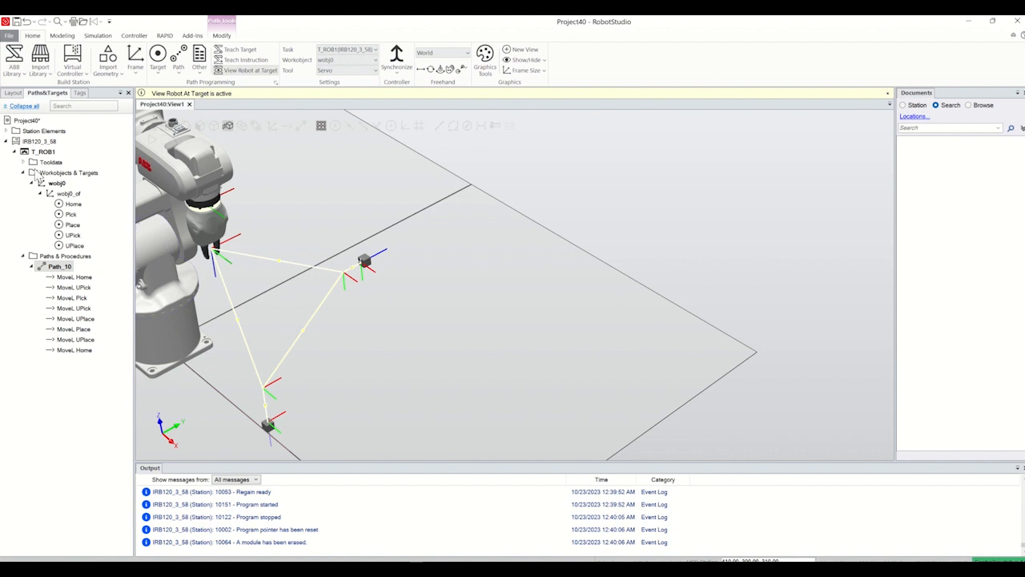
Step: Put the Smart Gripper in its home pose through its mechanism settings and close them
{"action": "left_click", "coordinate": [16, 94]}
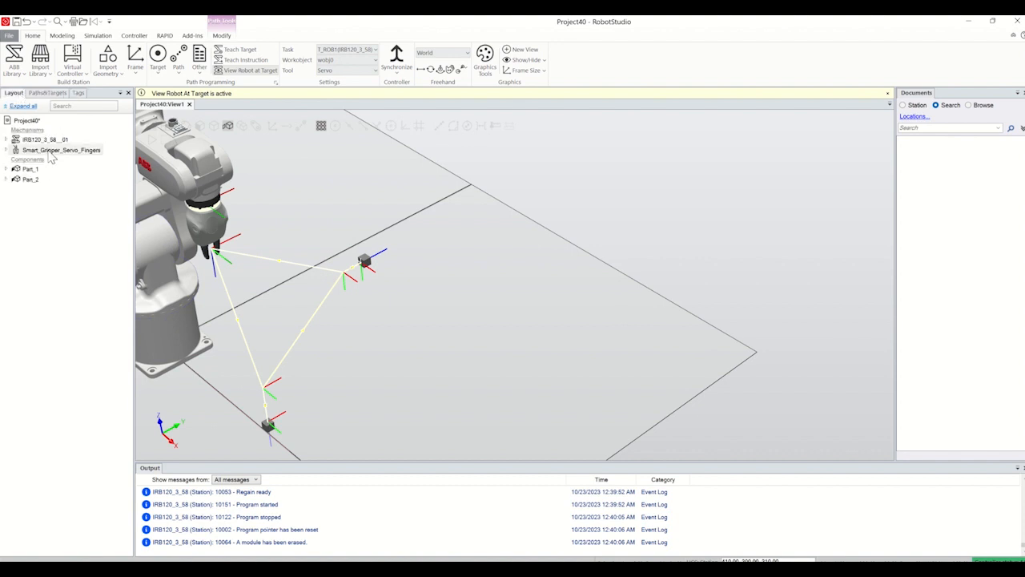
{"action": "right_click", "coordinate": [50, 150]}
{"action": "left_click", "coordinate": [82, 299]}
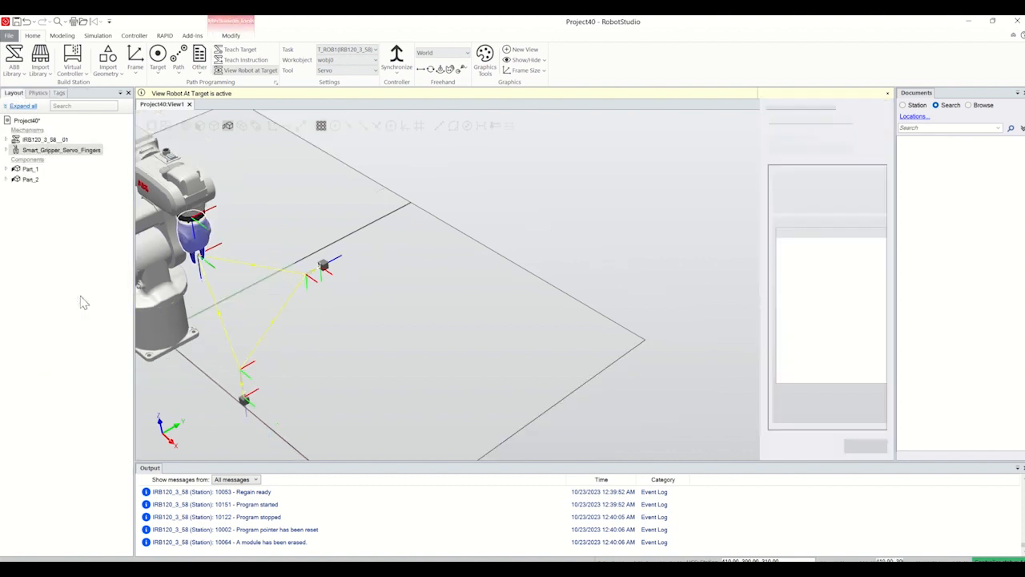
{"action": "left_click", "coordinate": [814, 253]}
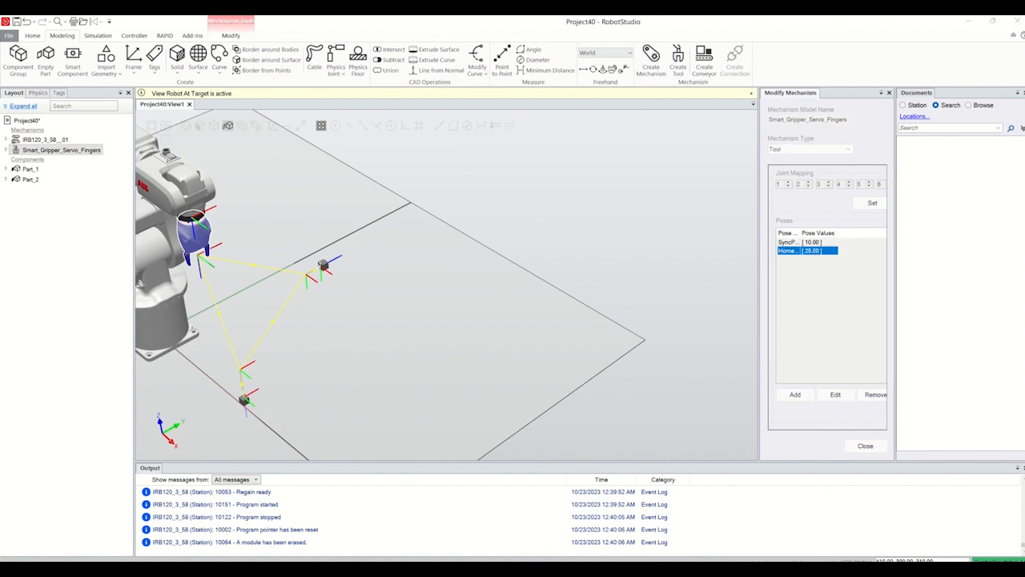
{"action": "left_click", "coordinate": [865, 445]}
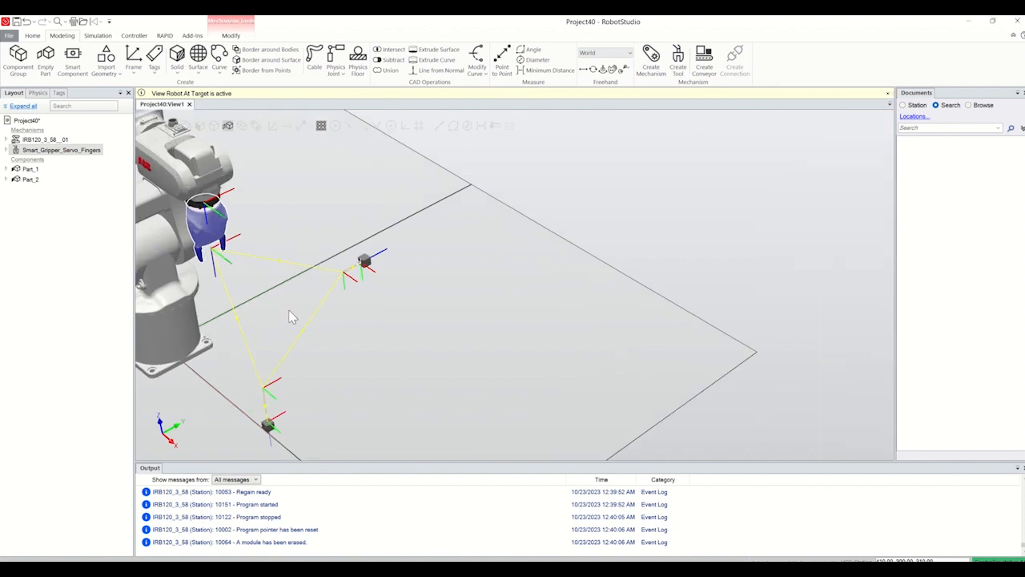
{"action": "left_click", "coordinate": [44, 250]}
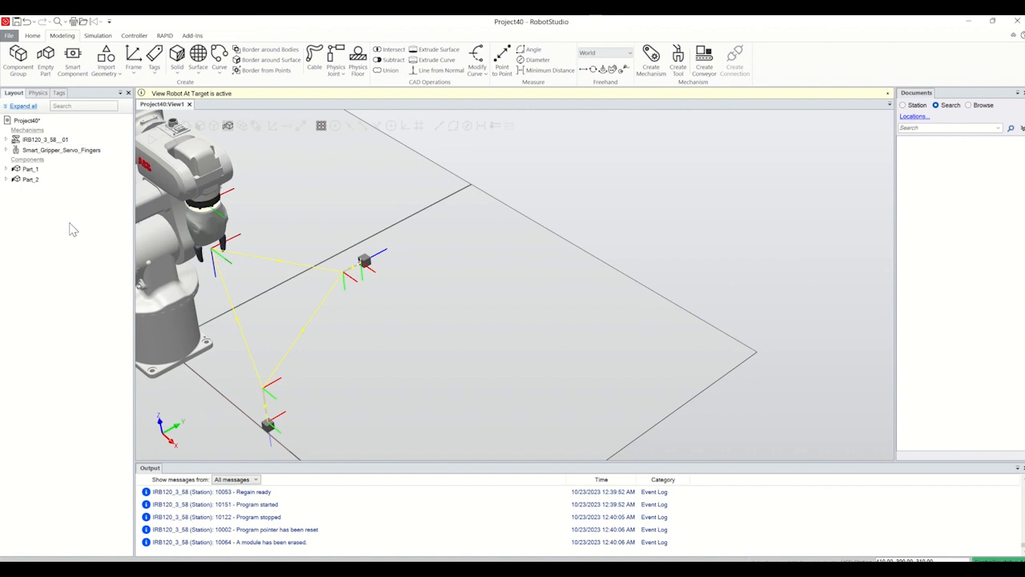
Step: Open the I/O System configuration of the IRB120_3_58 controller
{"action": "left_click", "coordinate": [134, 35]}
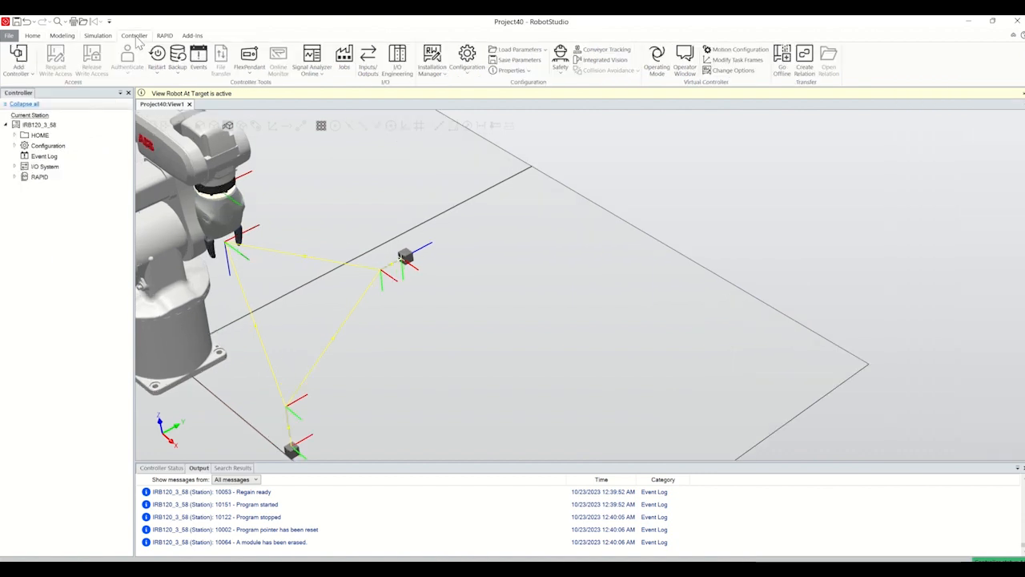
{"action": "left_click", "coordinate": [15, 146]}
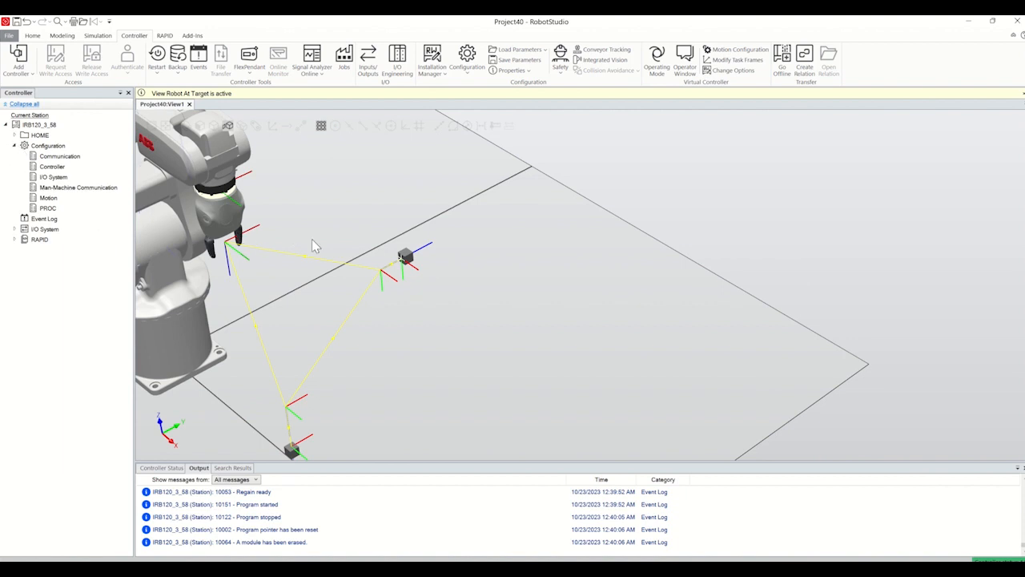
{"action": "left_click", "coordinate": [51, 177]}
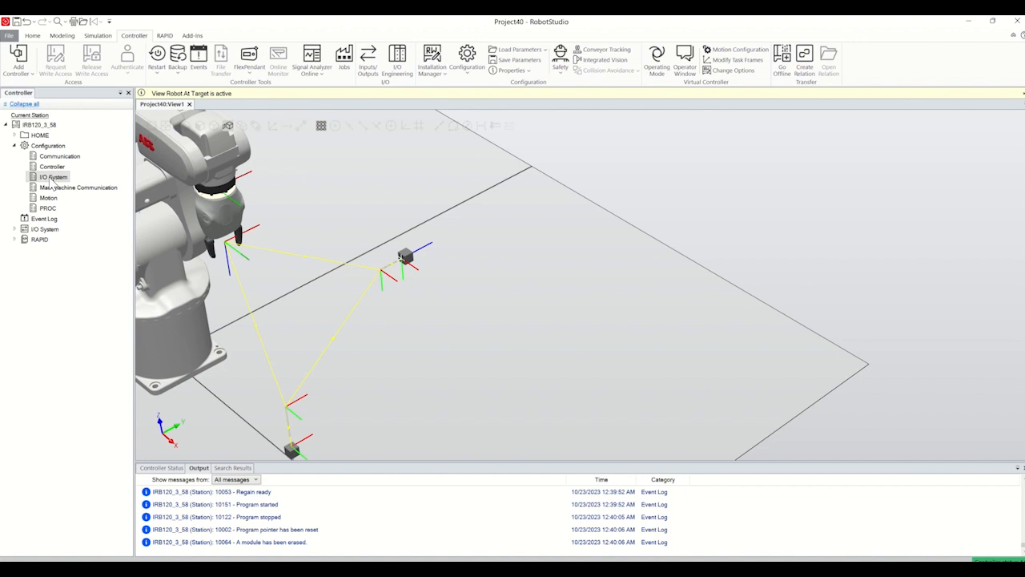
{"action": "right_click", "coordinate": [51, 182]}
{"action": "left_click", "coordinate": [43, 178]}
{"action": "double_click", "coordinate": [59, 179]}
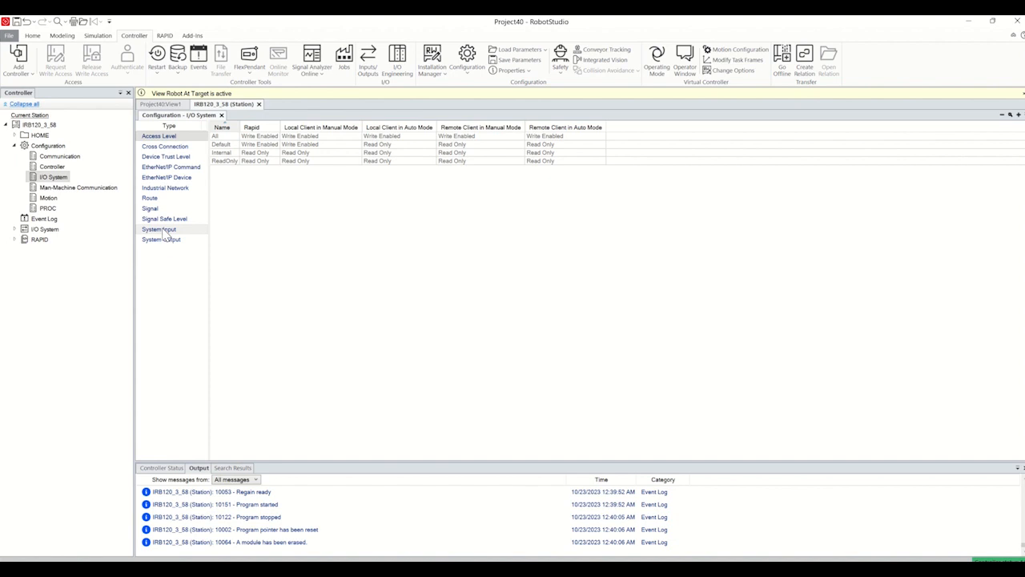
Step: Start a new I/O signal named Gripper with Digital Output as its signal type
{"action": "left_click", "coordinate": [154, 211]}
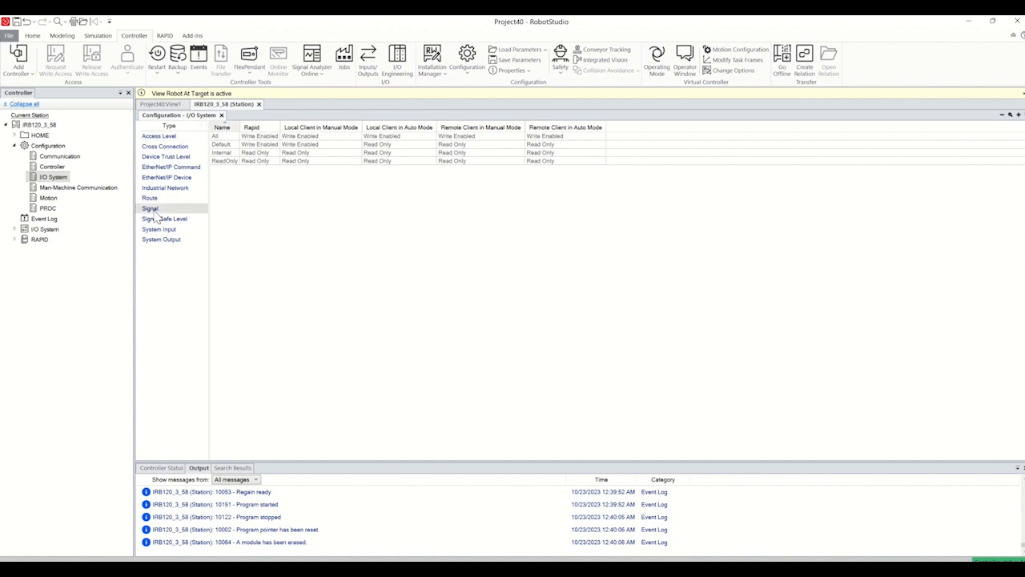
{"action": "right_click", "coordinate": [154, 210]}
{"action": "left_click", "coordinate": [123, 219]}
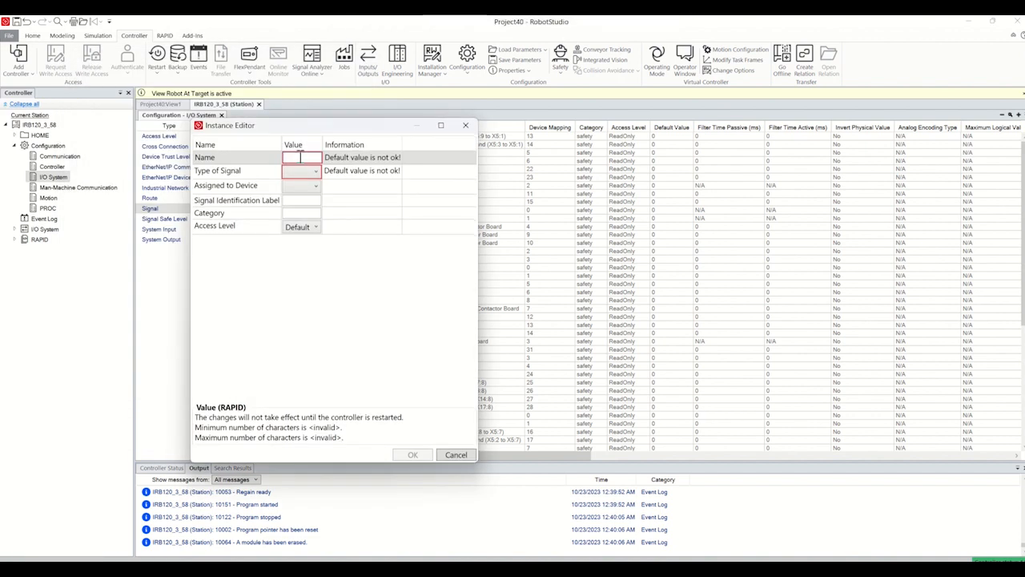
{"action": "type", "text": "Gripper"}
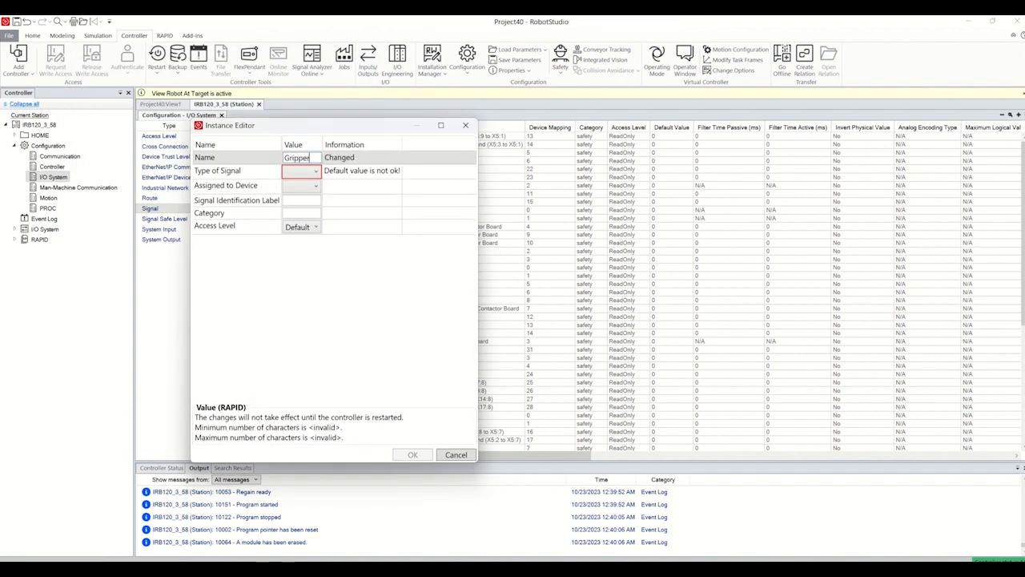
{"action": "left_click", "coordinate": [312, 178]}
{"action": "left_click", "coordinate": [312, 178]}
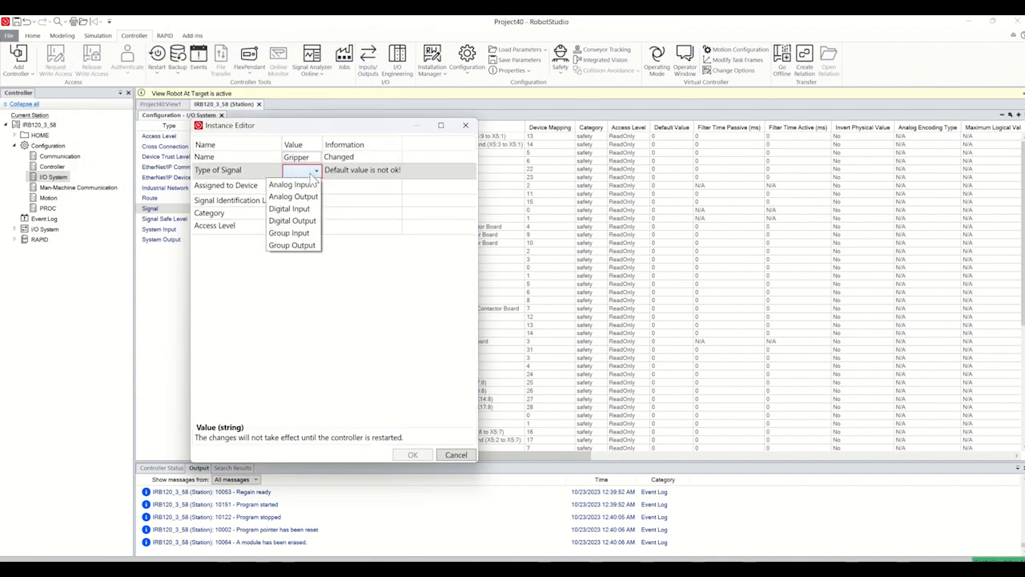
{"action": "left_click", "coordinate": [305, 222]}
Step: Set the Gripper signal's access level to All and create the signal
{"action": "left_click", "coordinate": [308, 226]}
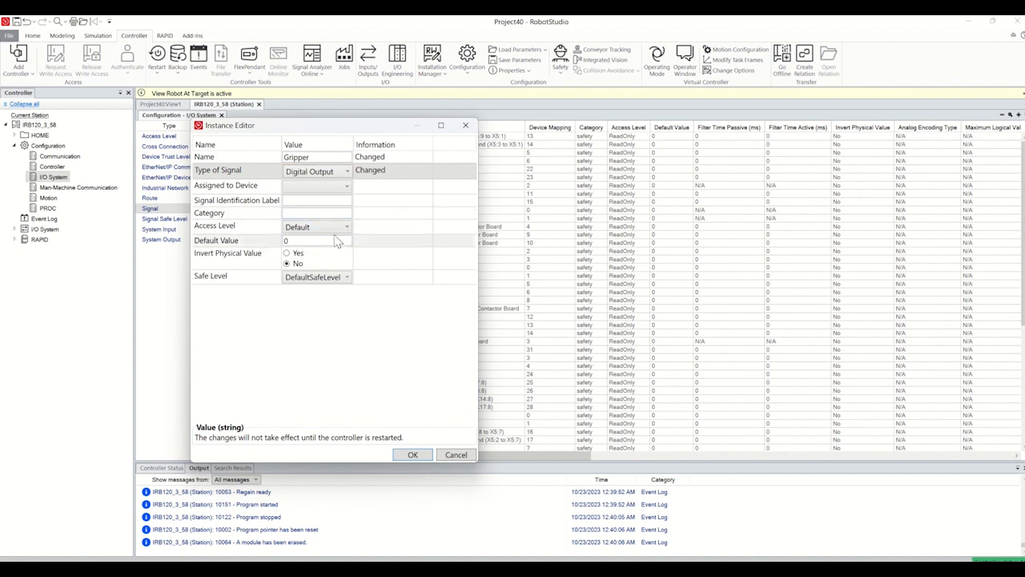
{"action": "left_click", "coordinate": [312, 227]}
{"action": "left_click", "coordinate": [312, 242]}
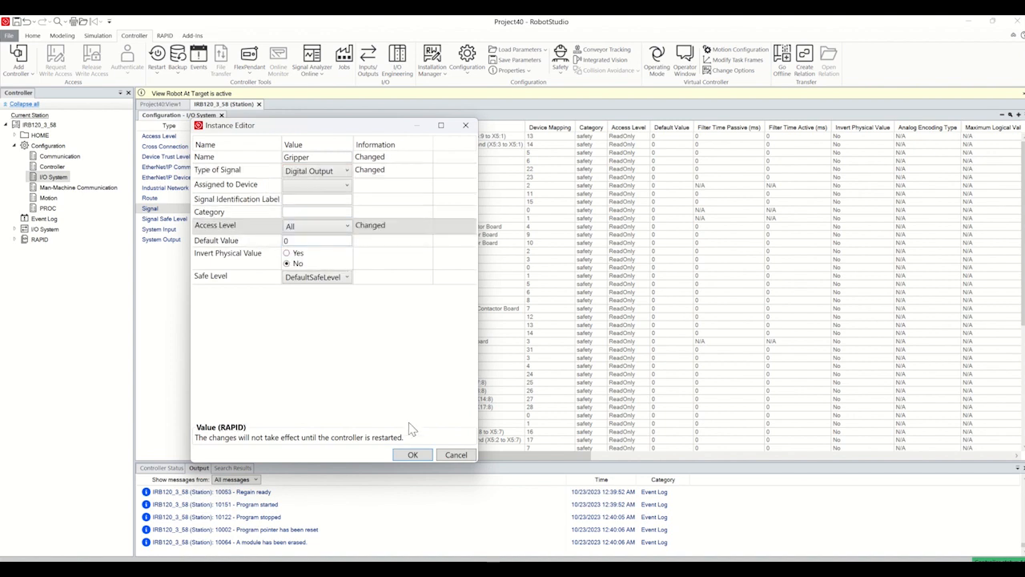
{"action": "left_click", "coordinate": [415, 453]}
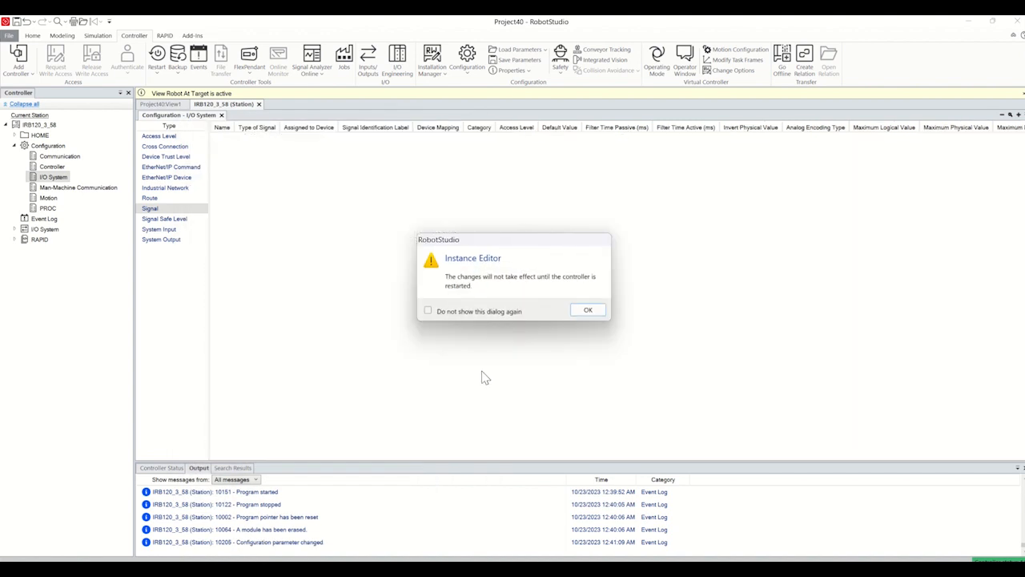
Step: Acknowledge the configuration change and warm-start the controller to activate the Gripper signal
{"action": "left_click", "coordinate": [584, 312]}
{"action": "left_click", "coordinate": [156, 64]}
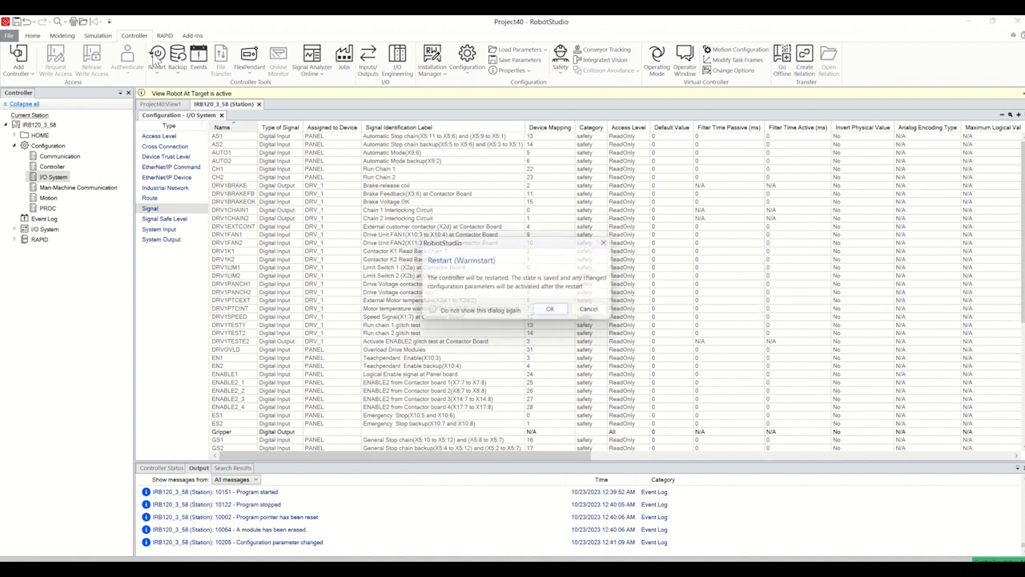
{"action": "left_click", "coordinate": [549, 311]}
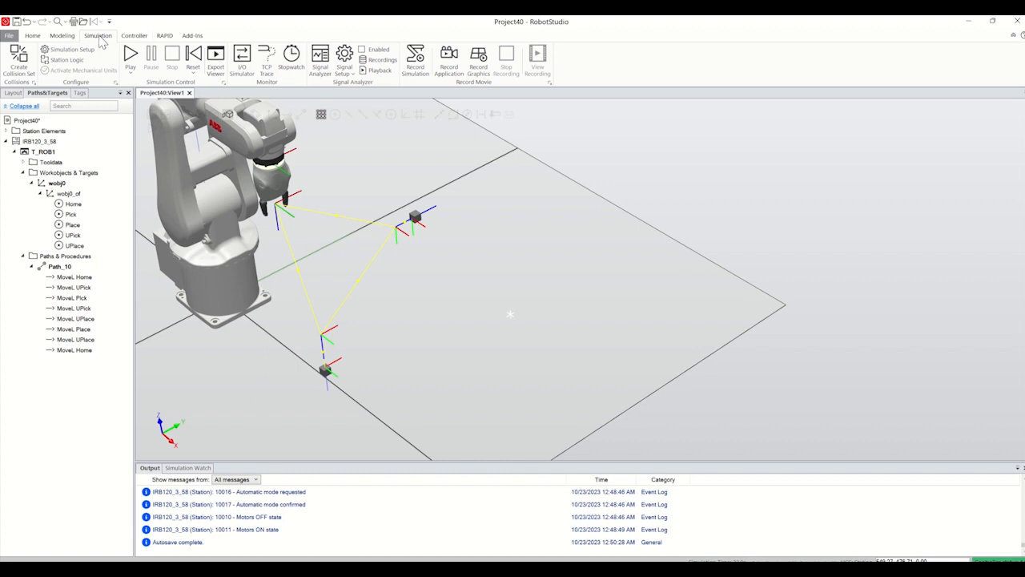
Step: In the Event Manager, start a new I/O signal event triggered when the Gripper signal is true ('1')
{"action": "left_click", "coordinate": [116, 82]}
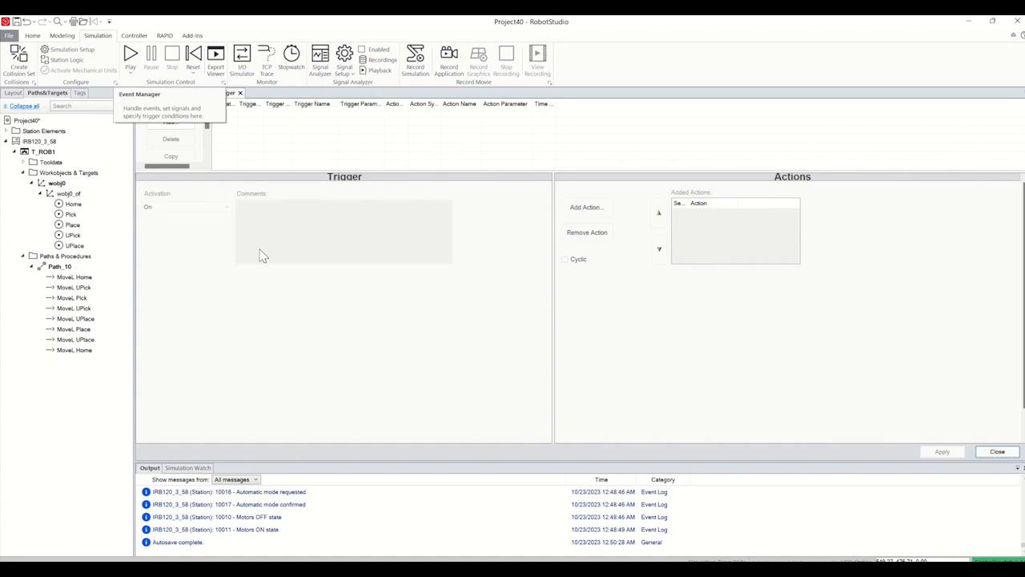
{"action": "left_click", "coordinate": [170, 122]}
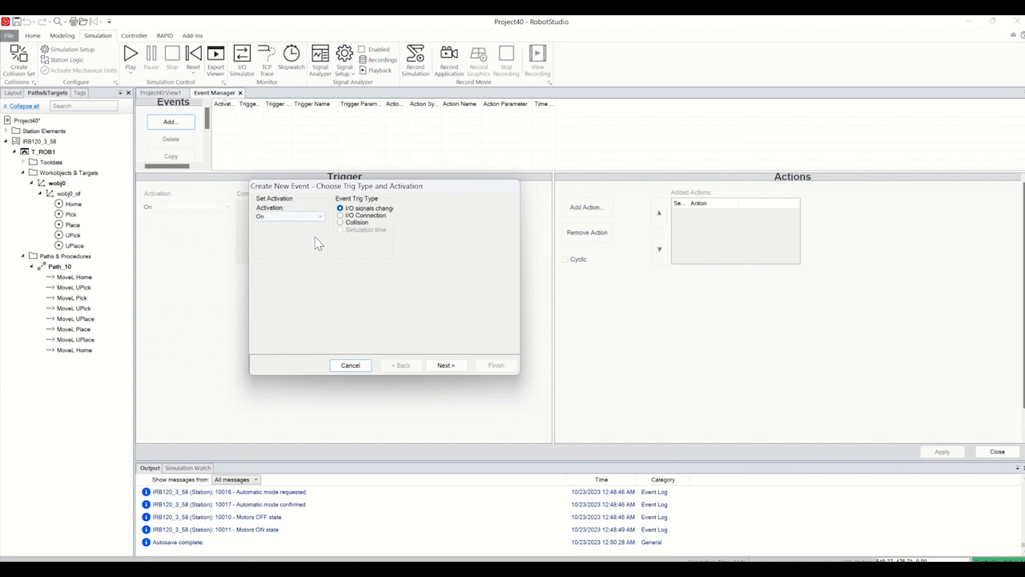
{"action": "left_click", "coordinate": [446, 365]}
{"action": "scroll", "coordinate": [319, 305], "scroll_direction": "down", "scroll_amount": 5}
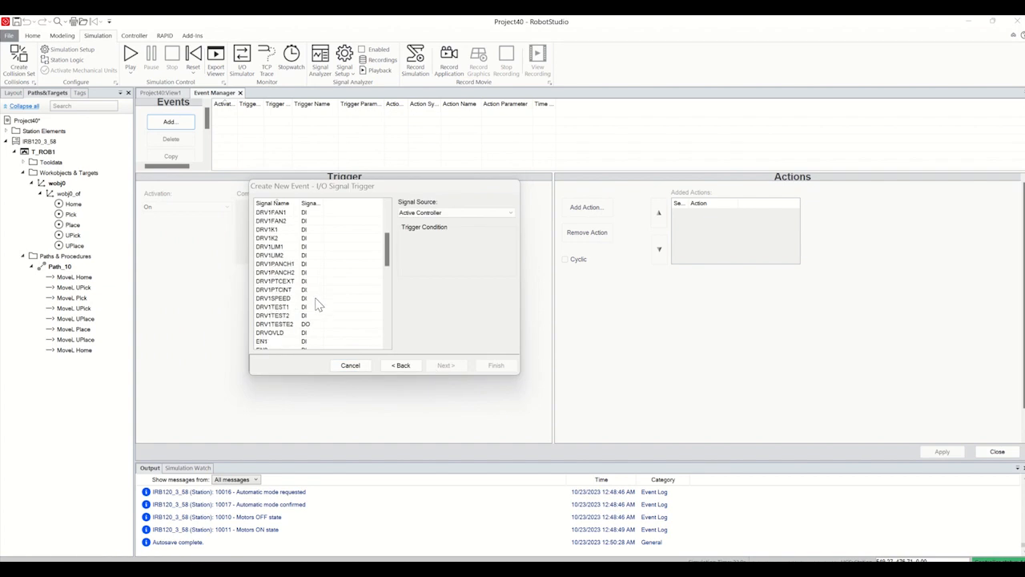
{"action": "scroll", "coordinate": [317, 305], "scroll_direction": "down", "scroll_amount": 1}
{"action": "left_click", "coordinate": [267, 265]}
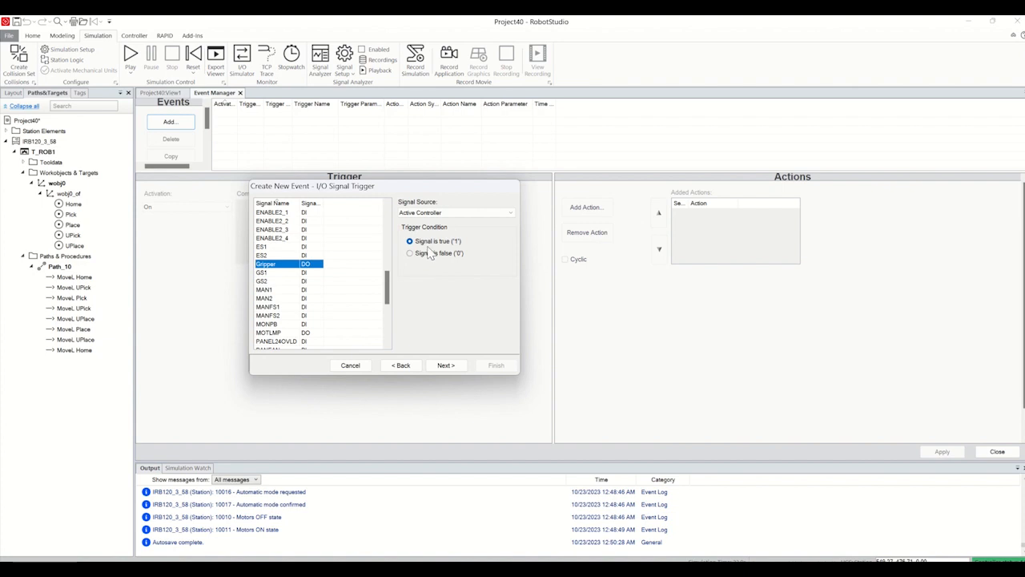
{"action": "left_click", "coordinate": [446, 365]}
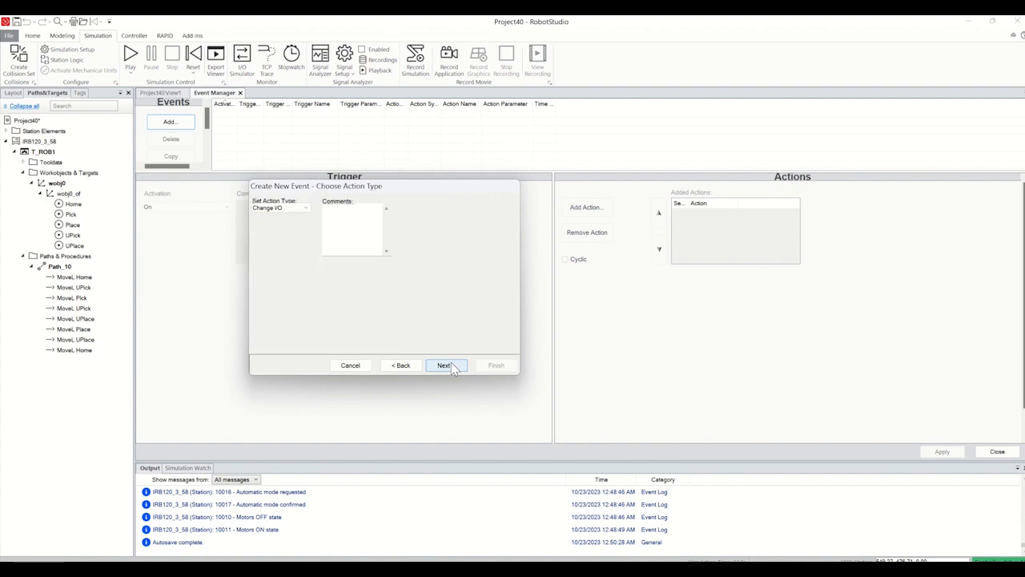
Step: Set the event's action to move the Smart_Gripper_Servo_Fingers mechanism to SyncPose and create the event
{"action": "left_click", "coordinate": [286, 210]}
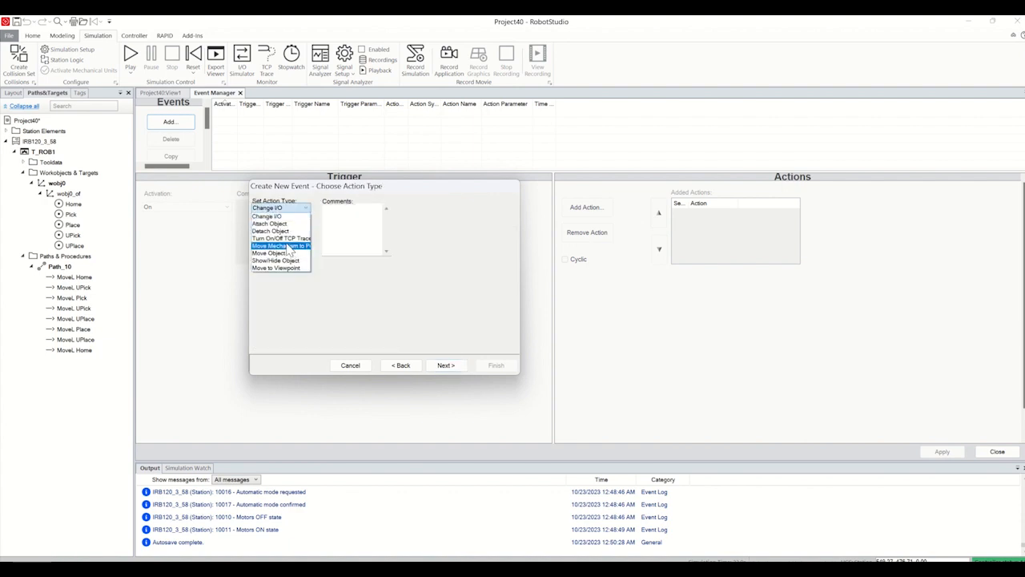
{"action": "left_click", "coordinate": [296, 247]}
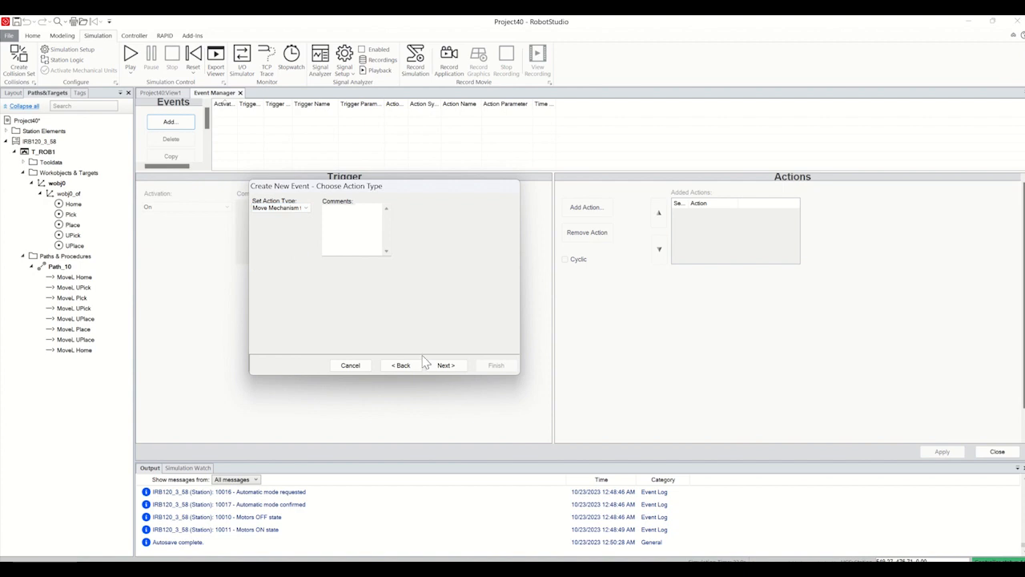
{"action": "left_click", "coordinate": [446, 365]}
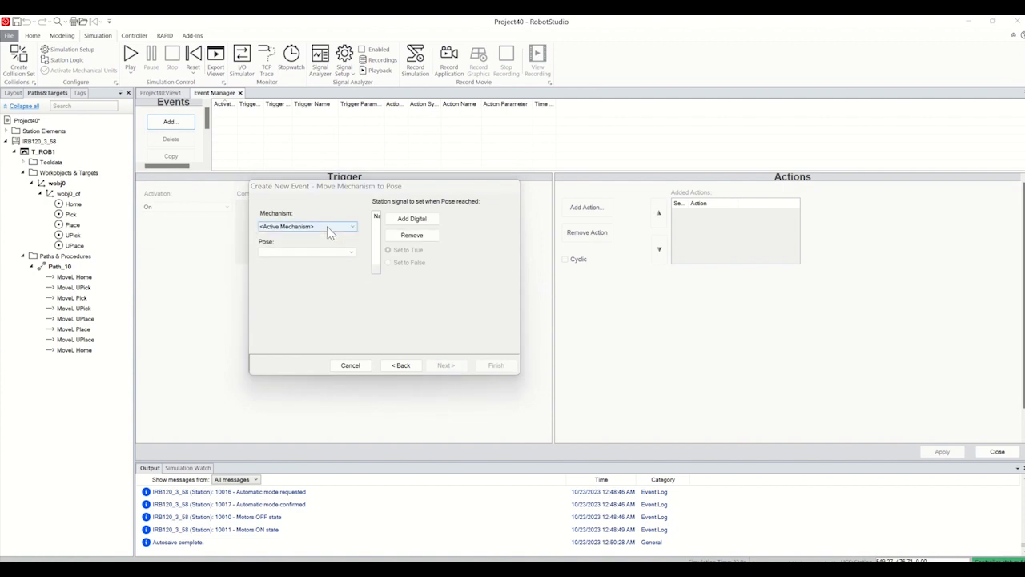
{"action": "left_click", "coordinate": [327, 227]}
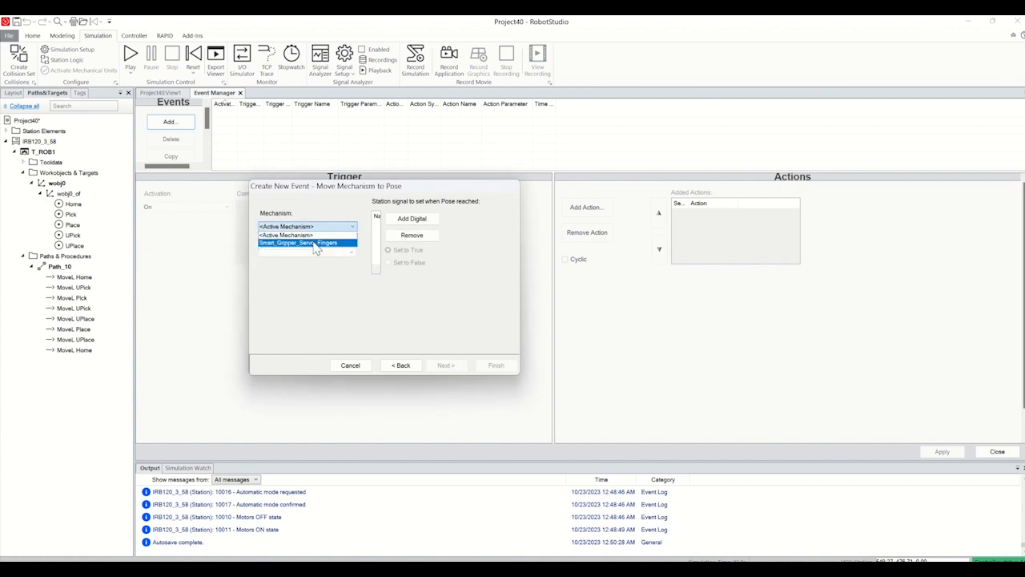
{"action": "left_click", "coordinate": [315, 244]}
{"action": "left_click", "coordinate": [315, 255]}
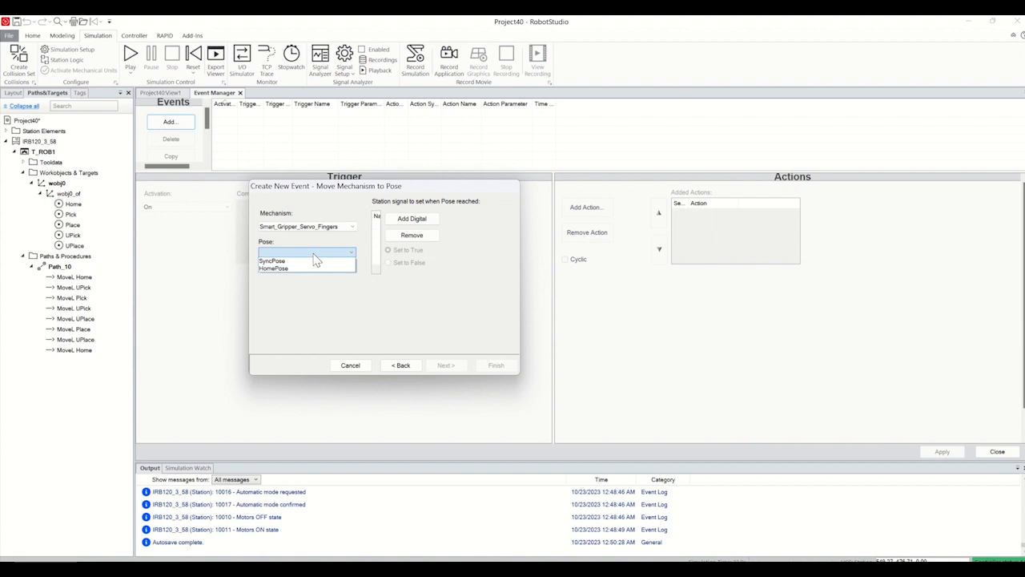
{"action": "left_click", "coordinate": [280, 261]}
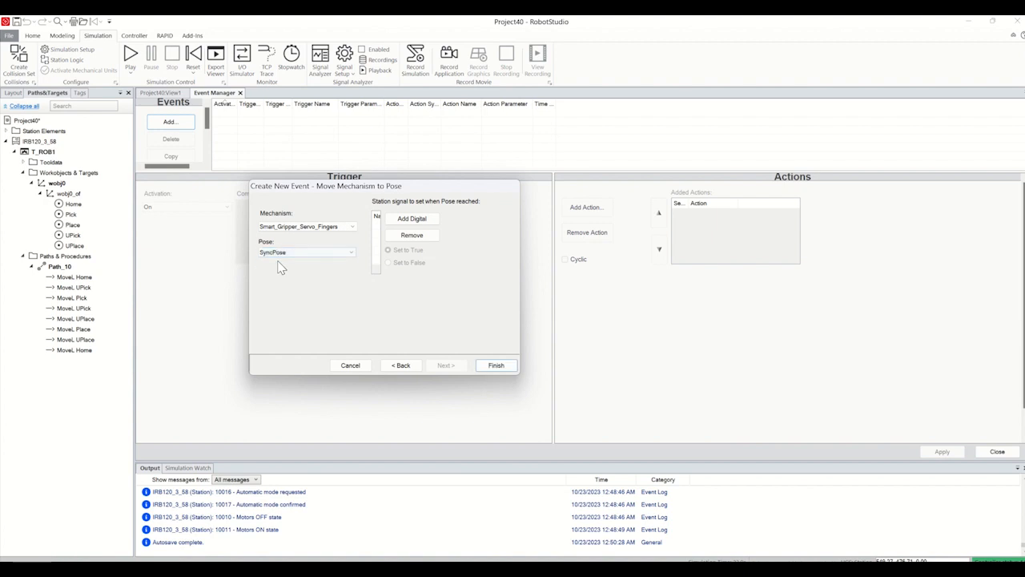
{"action": "left_click", "coordinate": [496, 366]}
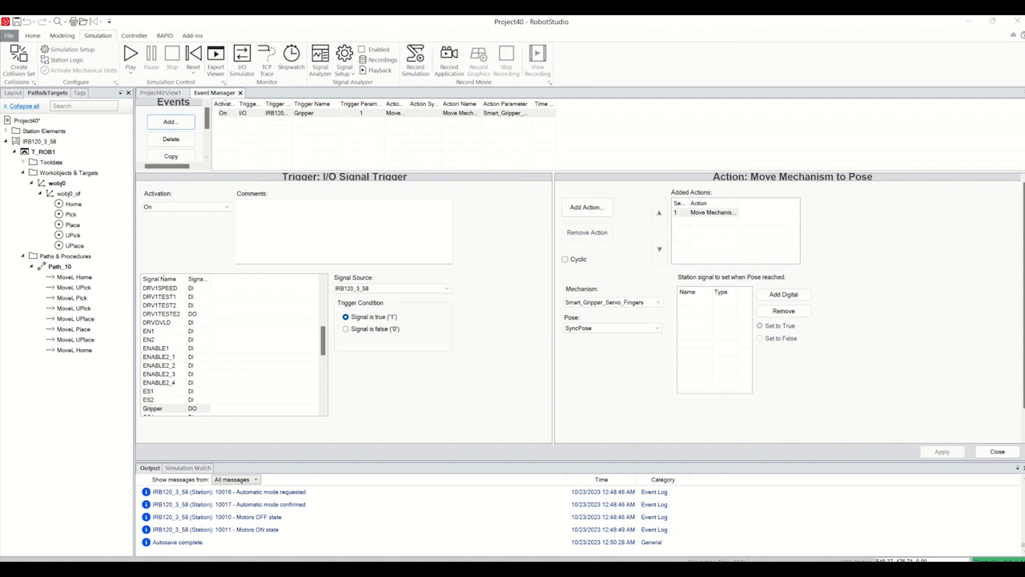
Step: Start a second I/O signal event triggered when the Gripper signal is false ('0')
{"action": "left_click", "coordinate": [170, 121]}
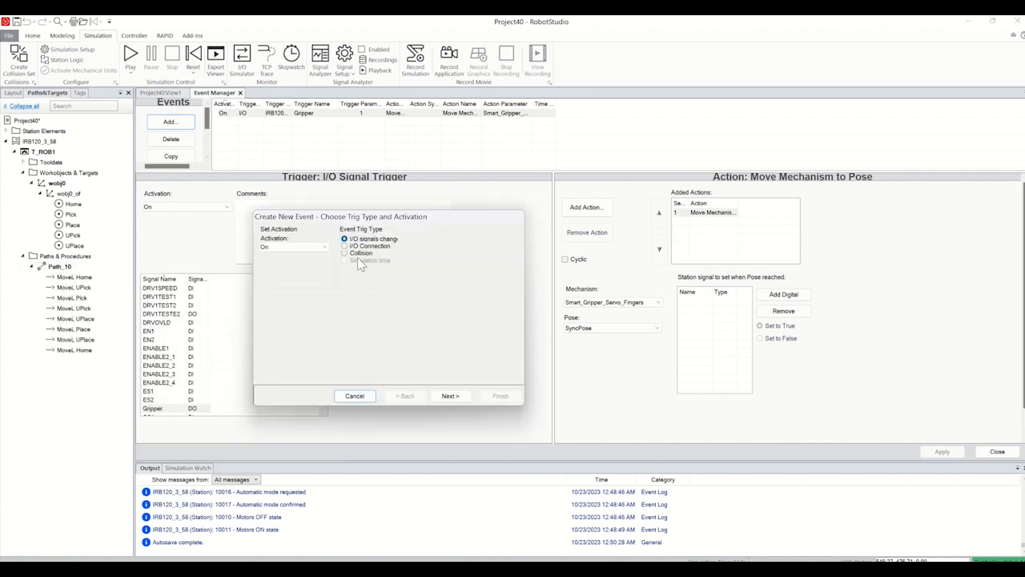
{"action": "left_click", "coordinate": [450, 396]}
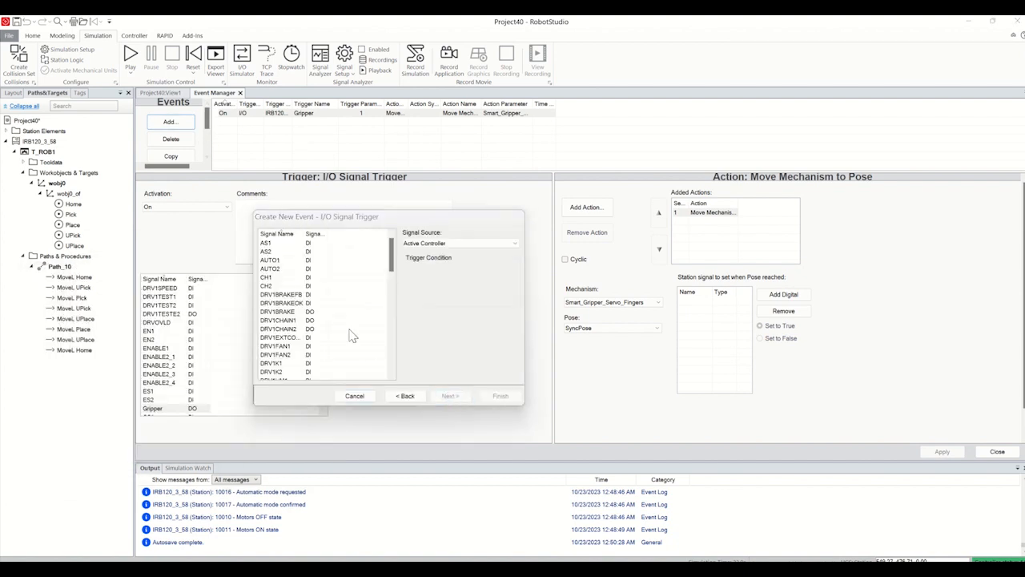
{"action": "scroll", "coordinate": [318, 320], "scroll_direction": "down", "scroll_amount": 3}
{"action": "scroll", "coordinate": [317, 319], "scroll_direction": "down", "scroll_amount": 3}
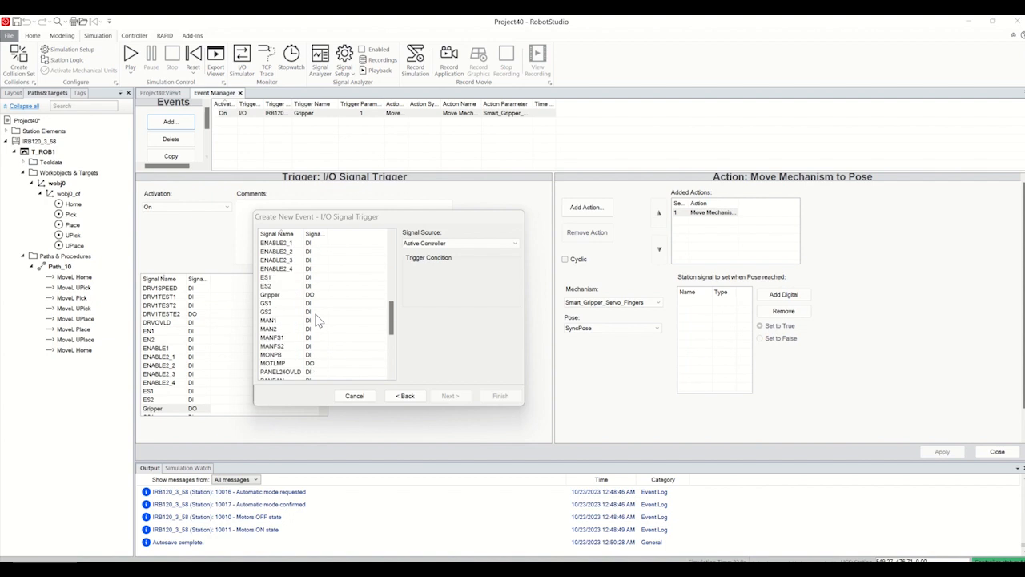
{"action": "left_click", "coordinate": [280, 294]}
{"action": "left_click", "coordinate": [415, 283]}
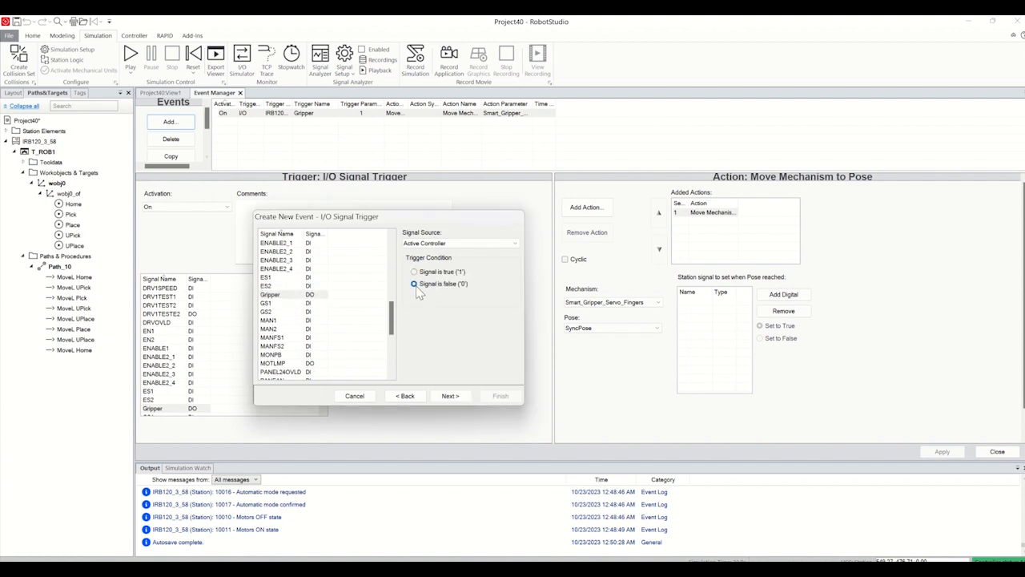
{"action": "left_click", "coordinate": [460, 394]}
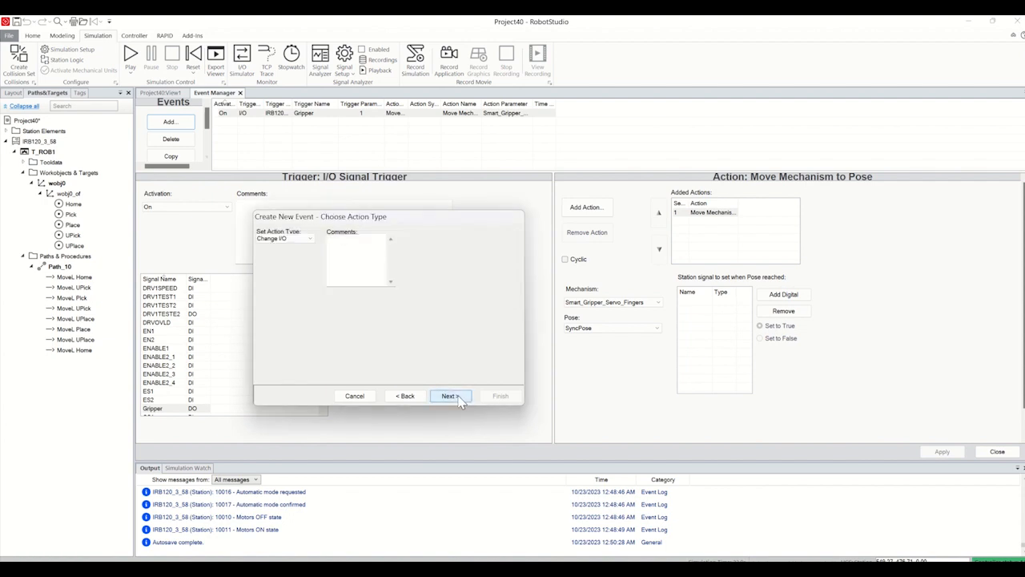
{"action": "left_click", "coordinate": [282, 239]}
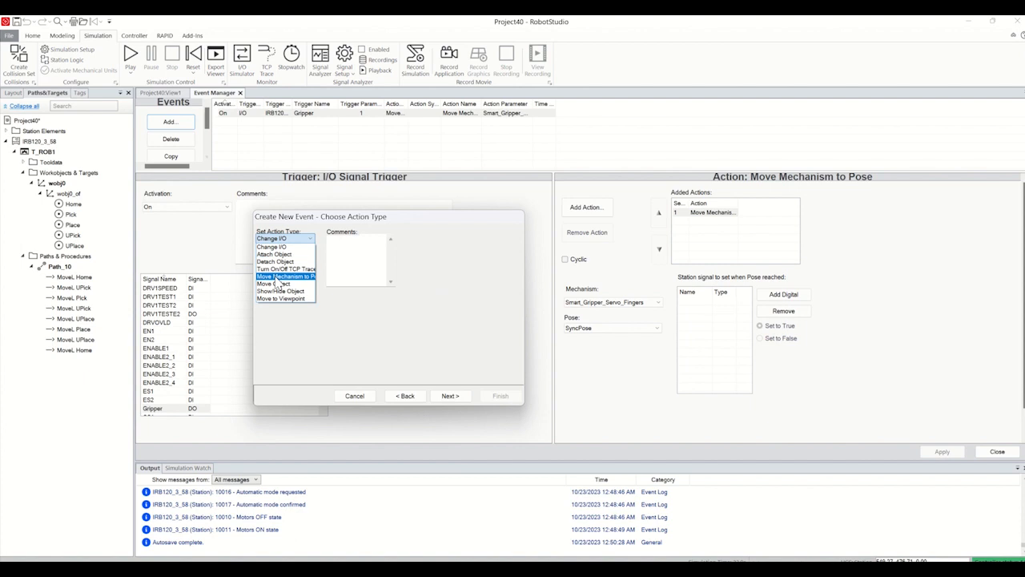
{"action": "left_click", "coordinate": [275, 276]}
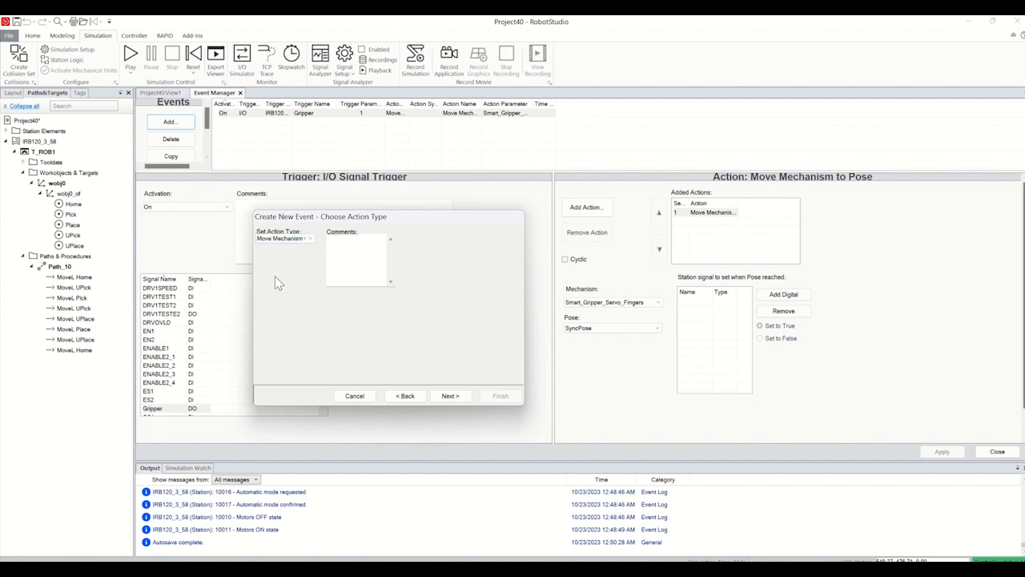
{"action": "left_click", "coordinate": [447, 395]}
{"action": "left_click", "coordinate": [314, 257]}
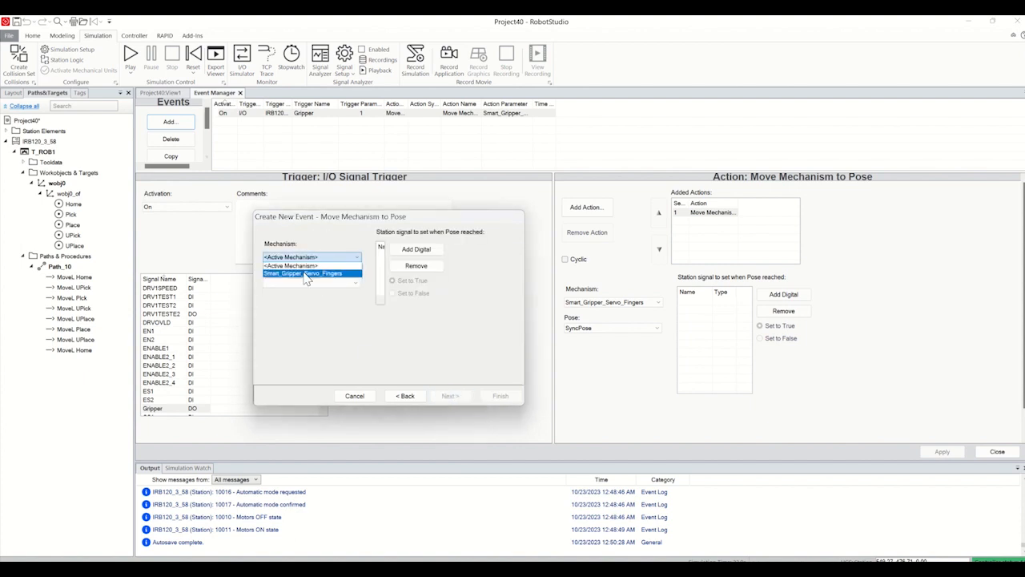
{"action": "left_click", "coordinate": [306, 273]}
{"action": "left_click", "coordinate": [308, 284]}
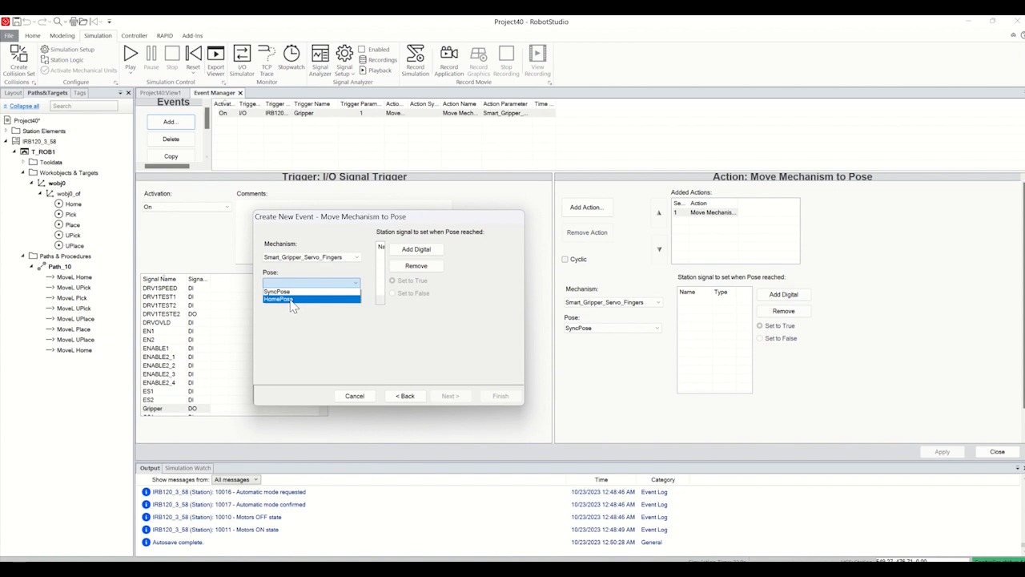
{"action": "left_click", "coordinate": [293, 299]}
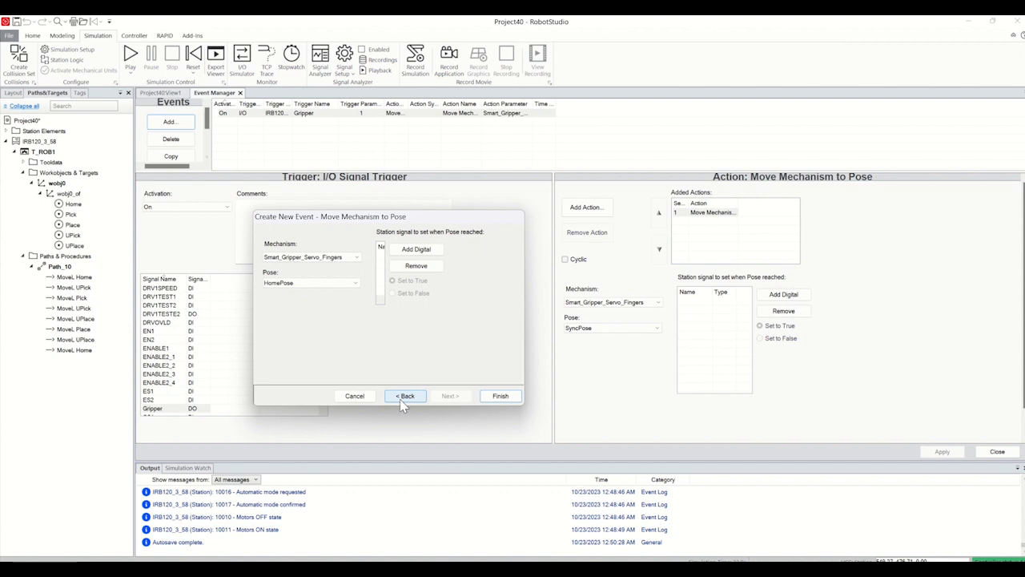
{"action": "left_click", "coordinate": [403, 396]}
{"action": "left_click", "coordinate": [403, 396]}
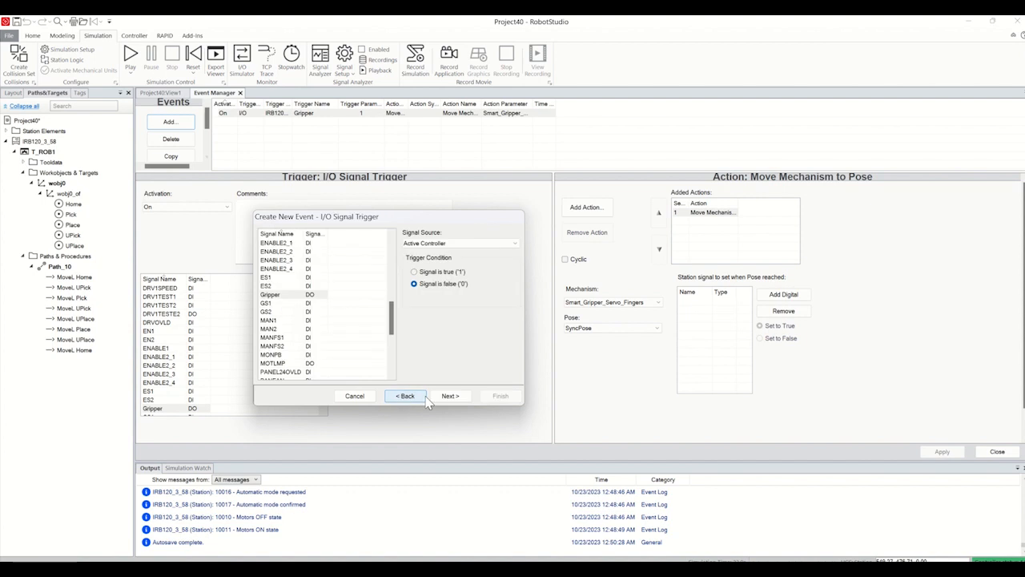
{"action": "left_click", "coordinate": [449, 397]}
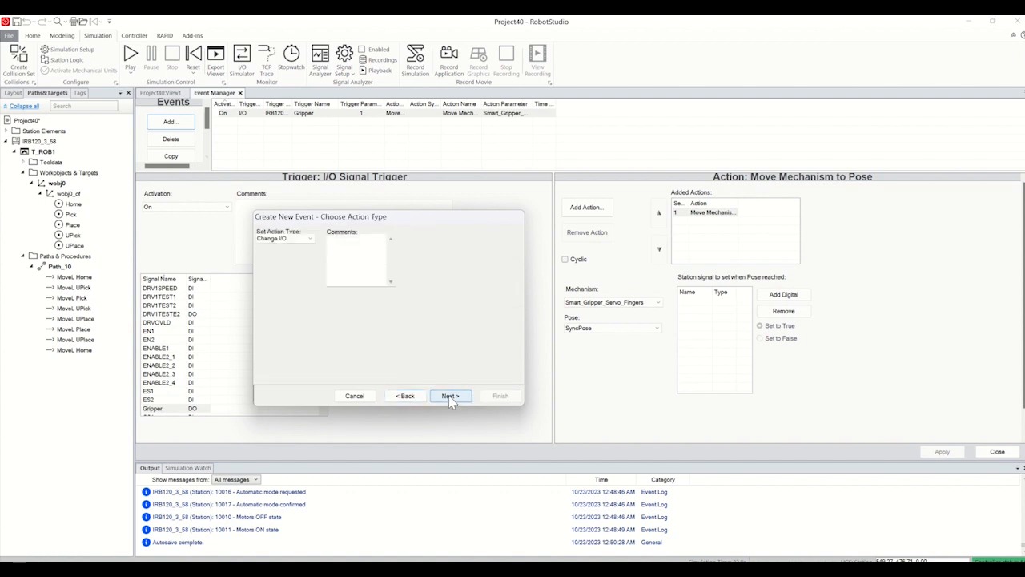
Step: Set the second event's action to move the Smart_Gripper_Servo_Fingers mechanism to HomePose and create the event
{"action": "left_click", "coordinate": [297, 238]}
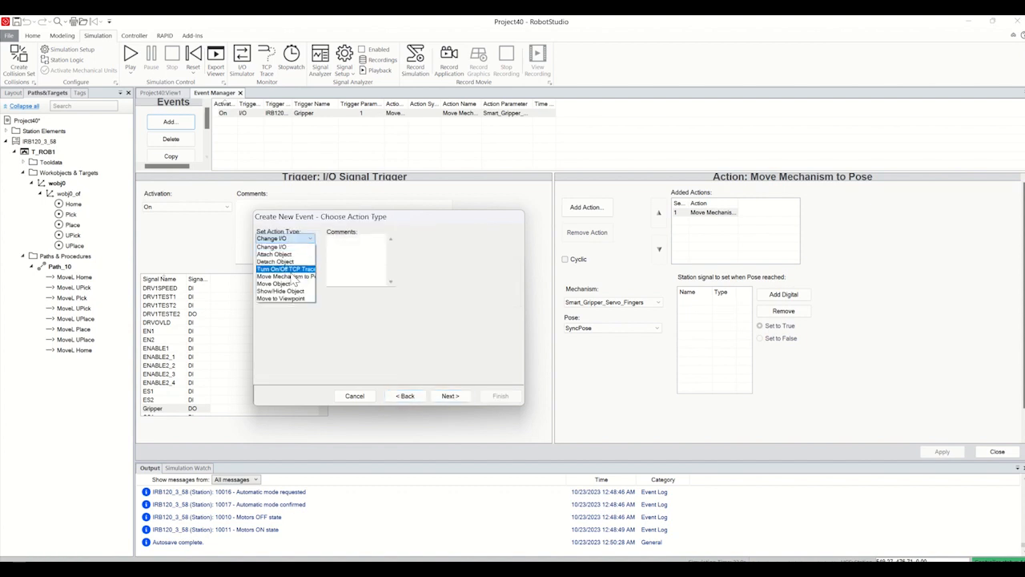
{"action": "left_click", "coordinate": [295, 287]}
{"action": "left_click", "coordinate": [296, 238]}
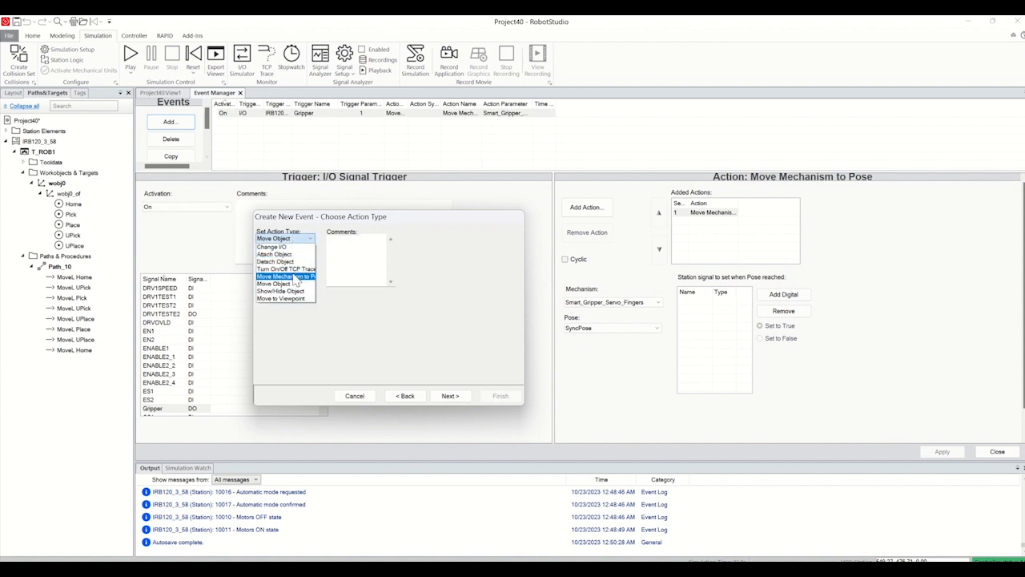
{"action": "left_click", "coordinate": [293, 272]}
{"action": "left_click", "coordinate": [451, 396]}
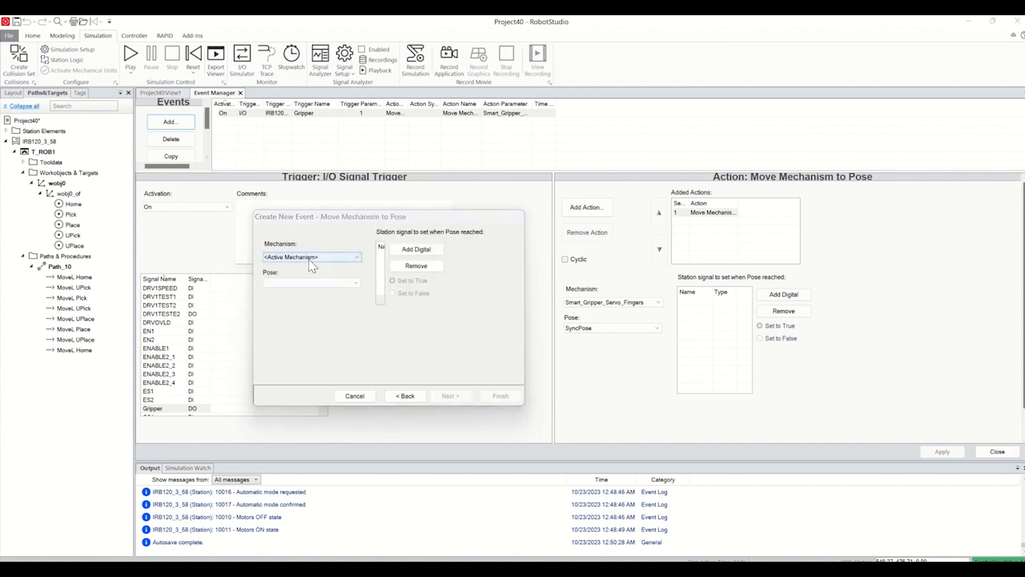
{"action": "left_click", "coordinate": [311, 257]}
{"action": "left_click", "coordinate": [304, 273]}
{"action": "left_click", "coordinate": [309, 283]}
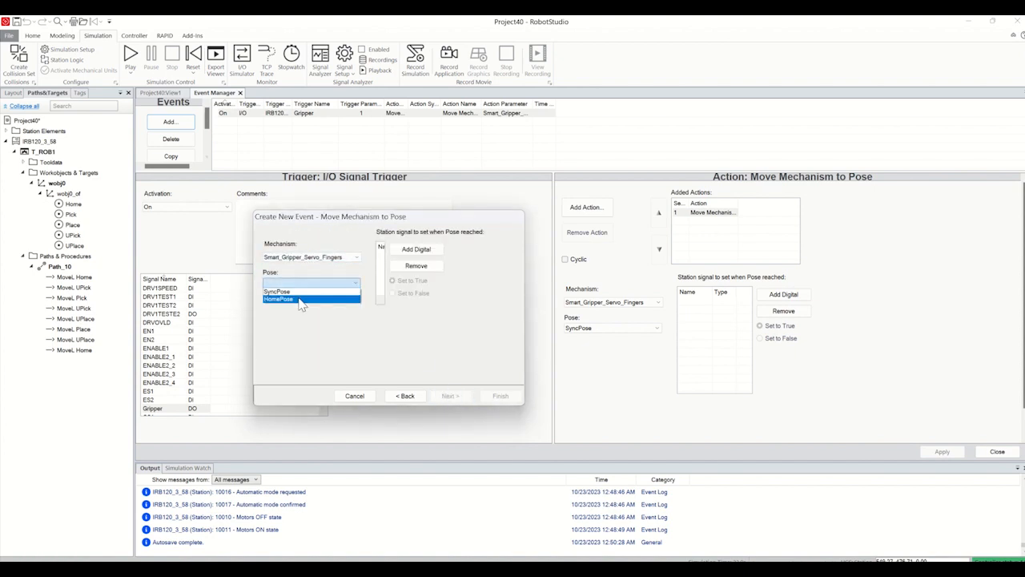
{"action": "left_click", "coordinate": [303, 301]}
{"action": "left_click", "coordinate": [500, 397]}
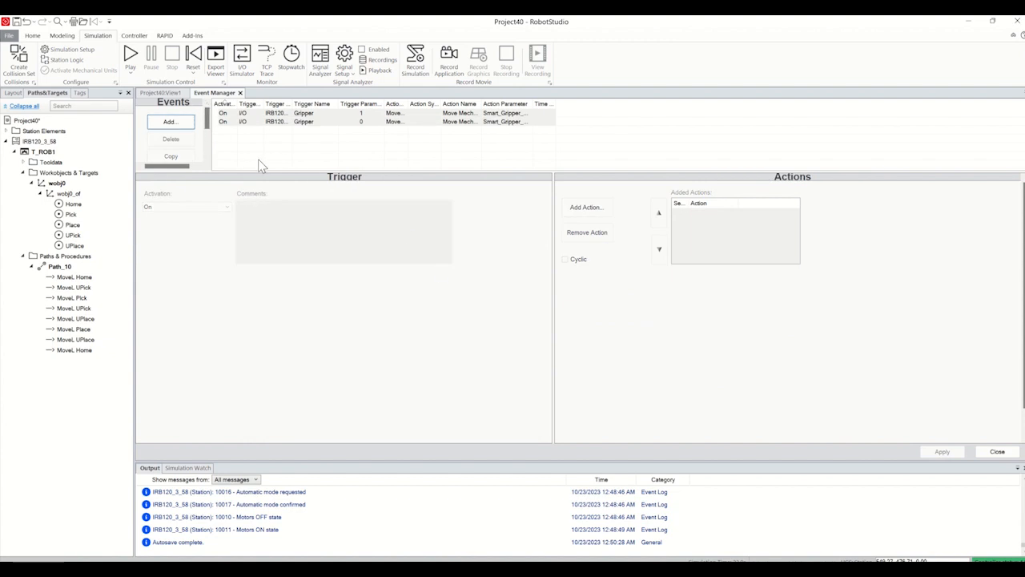
Step: Add an Attach Object action to the Gripper '1' event, attaching Part_1 to Smart_Gripper_Servo_Fingers with Keep position
{"action": "left_click", "coordinate": [362, 114]}
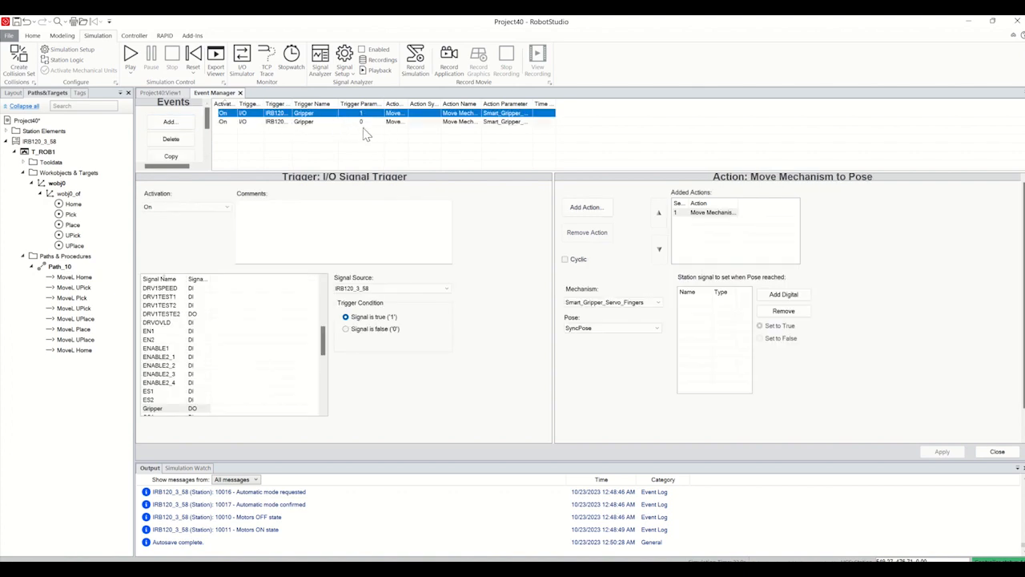
{"action": "left_click", "coordinate": [594, 210]}
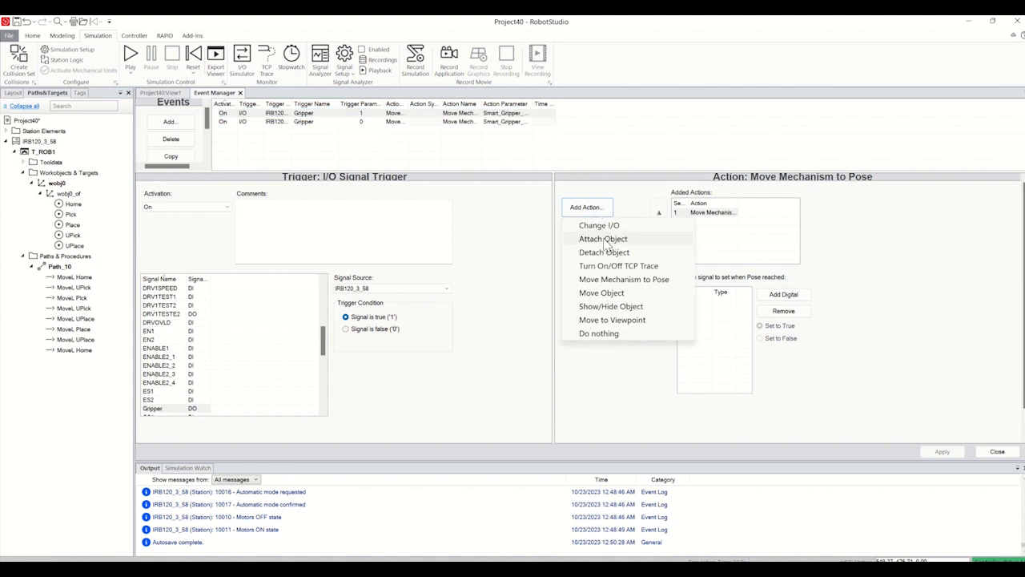
{"action": "left_click", "coordinate": [605, 239]}
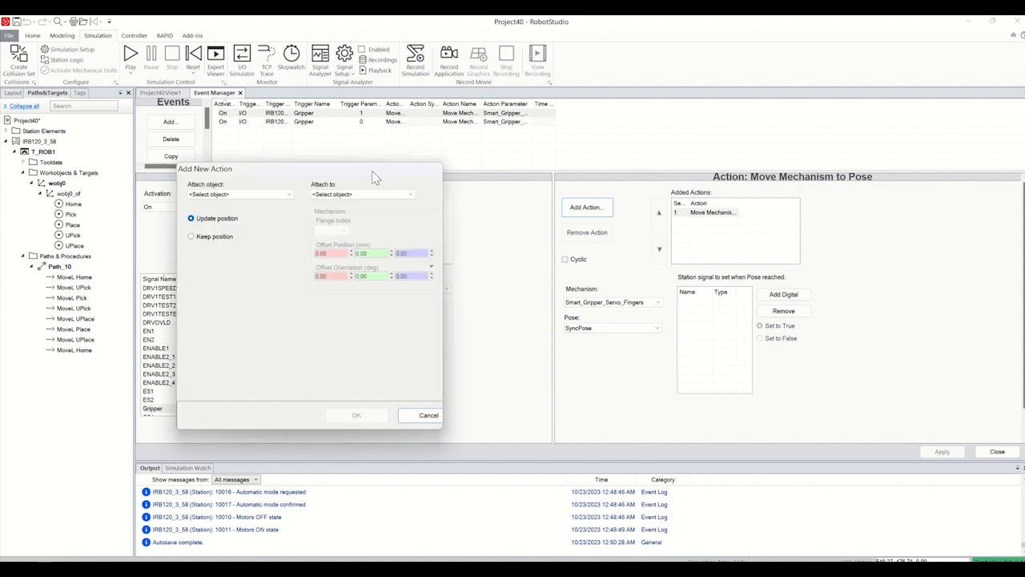
{"action": "left_click_drag", "start_coordinate": [372, 171], "coordinate": [629, 117]}
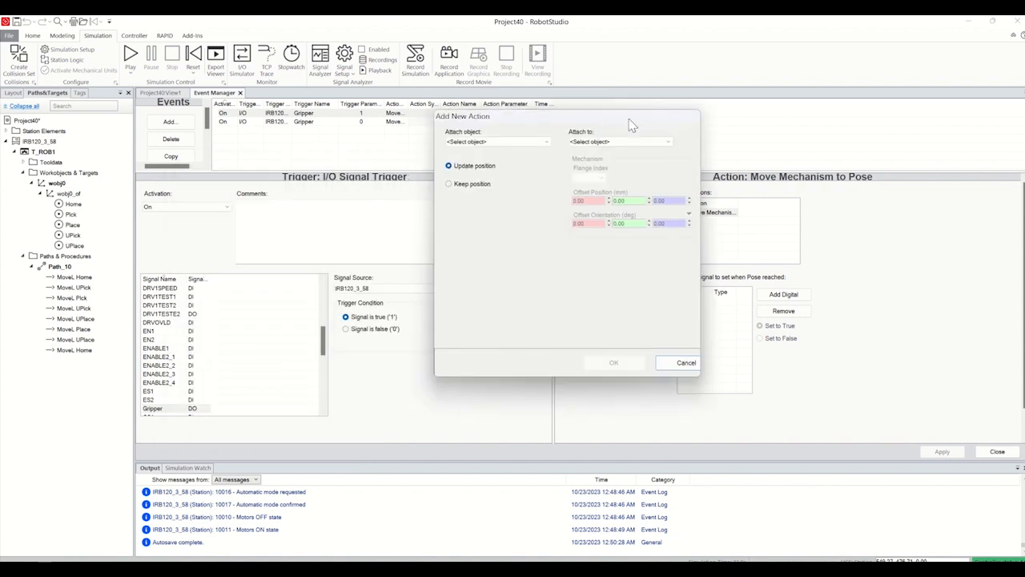
{"action": "left_click", "coordinate": [481, 139]}
{"action": "left_click", "coordinate": [470, 178]}
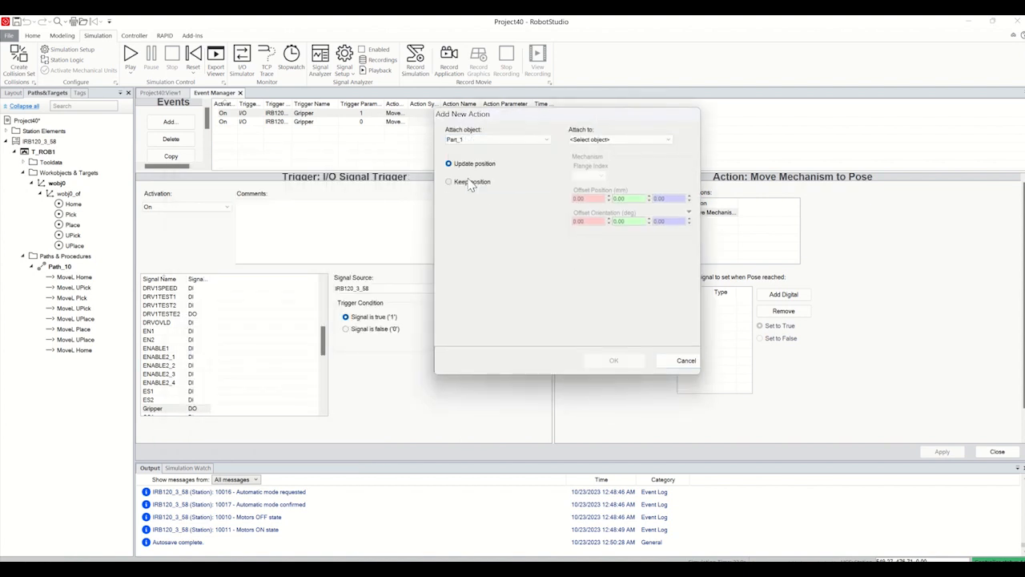
{"action": "left_click", "coordinate": [496, 142]}
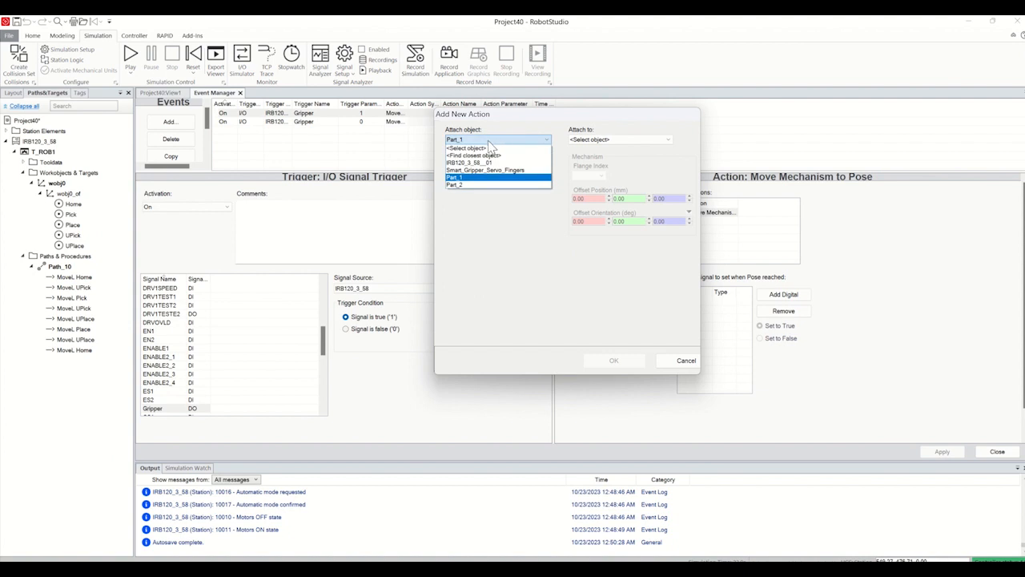
{"action": "left_click", "coordinate": [465, 177]}
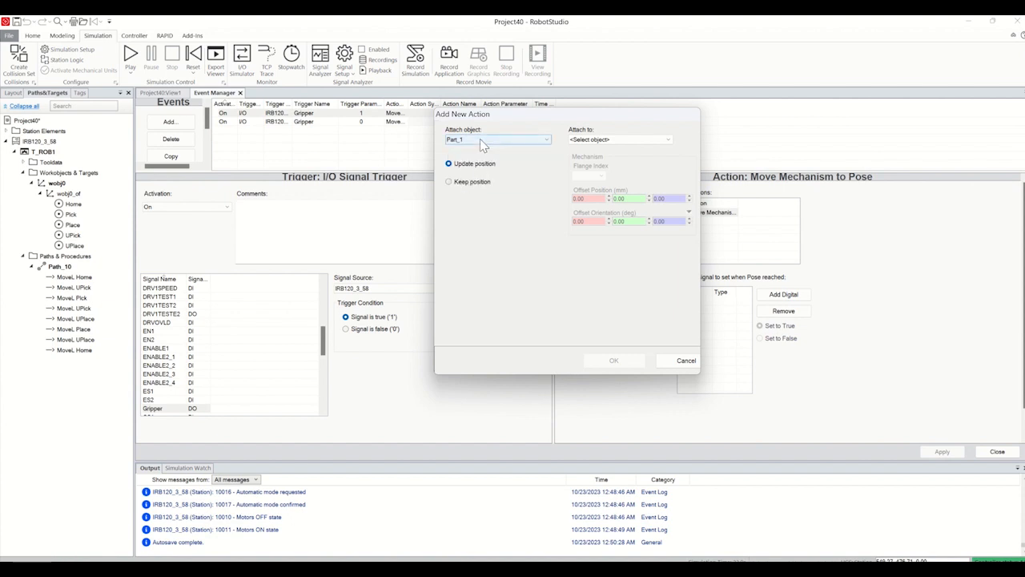
{"action": "left_click", "coordinate": [474, 182]}
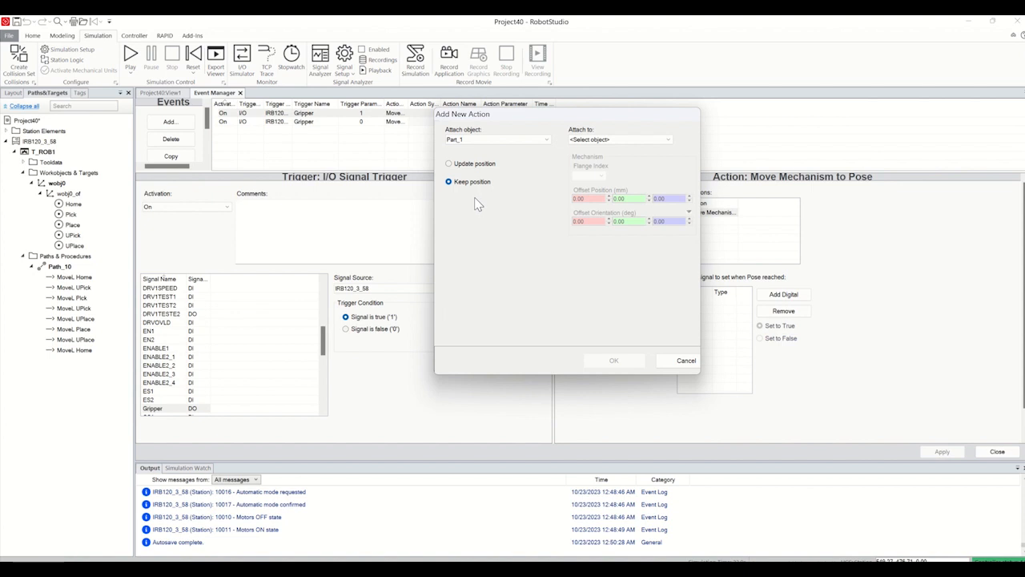
{"action": "left_click", "coordinate": [615, 140]}
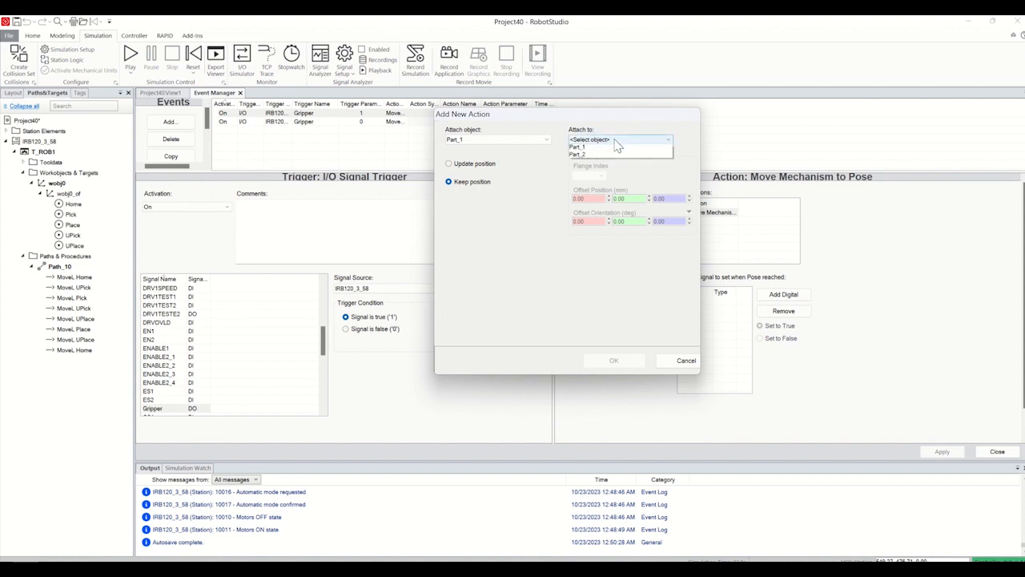
{"action": "left_click", "coordinate": [616, 162]}
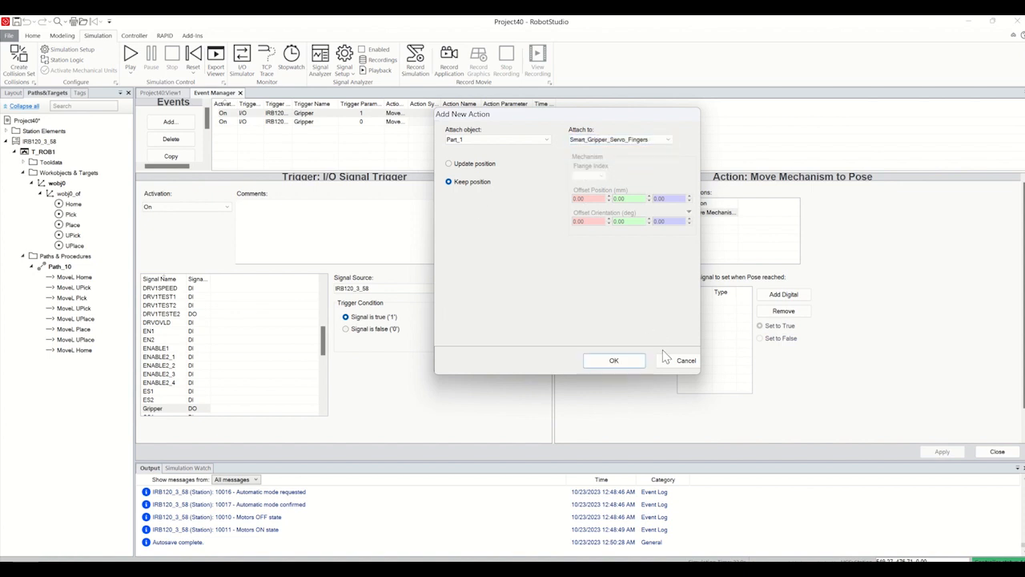
{"action": "left_click", "coordinate": [615, 361]}
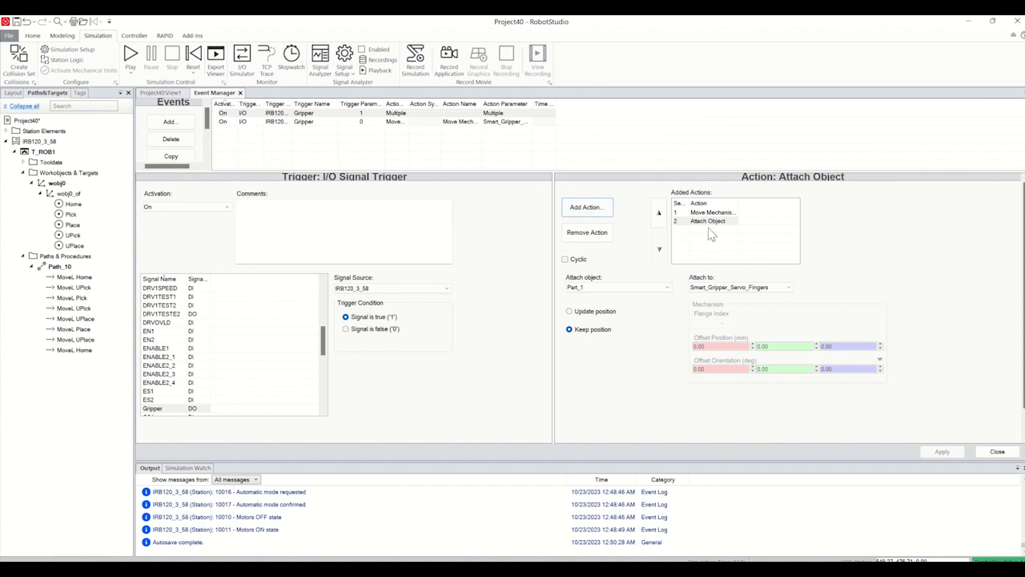
Step: Add a Detach Object action to the Gripper '0' event, detaching Part_1 from Smart_Gripper_Servo_Fingers, and close the Event Manager
{"action": "left_click", "coordinate": [364, 124]}
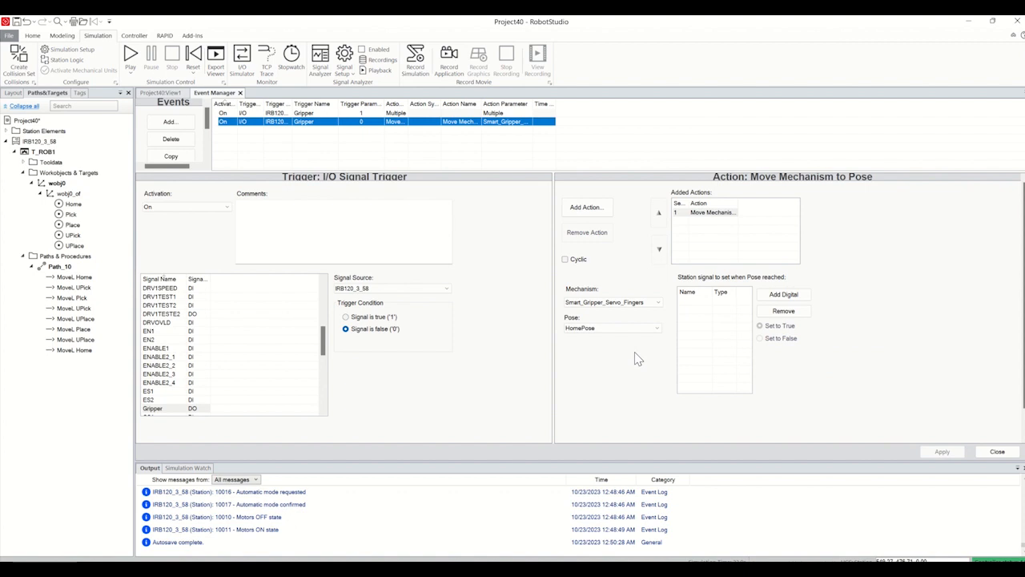
{"action": "left_click", "coordinate": [588, 210]}
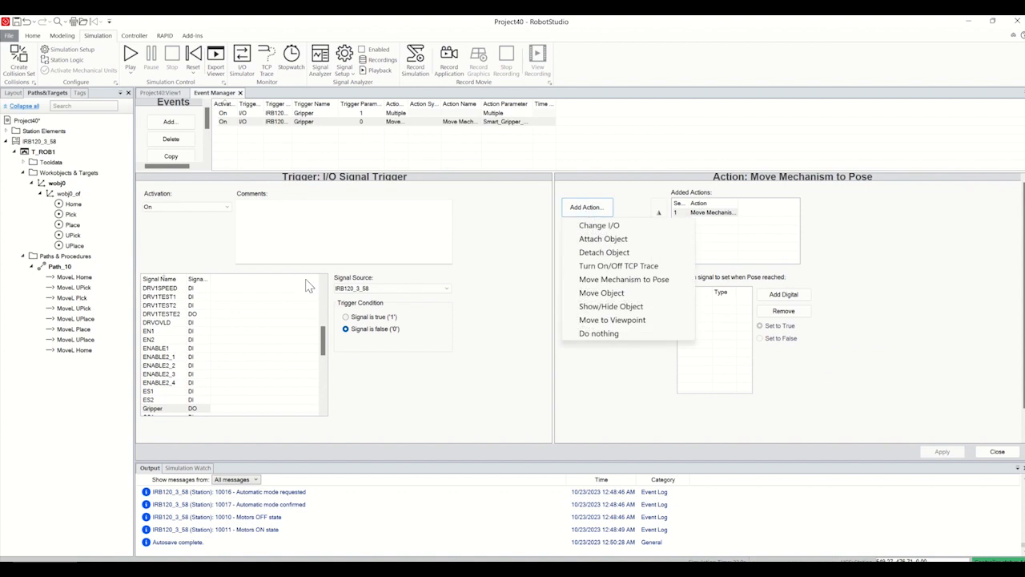
{"action": "left_click", "coordinate": [607, 253]}
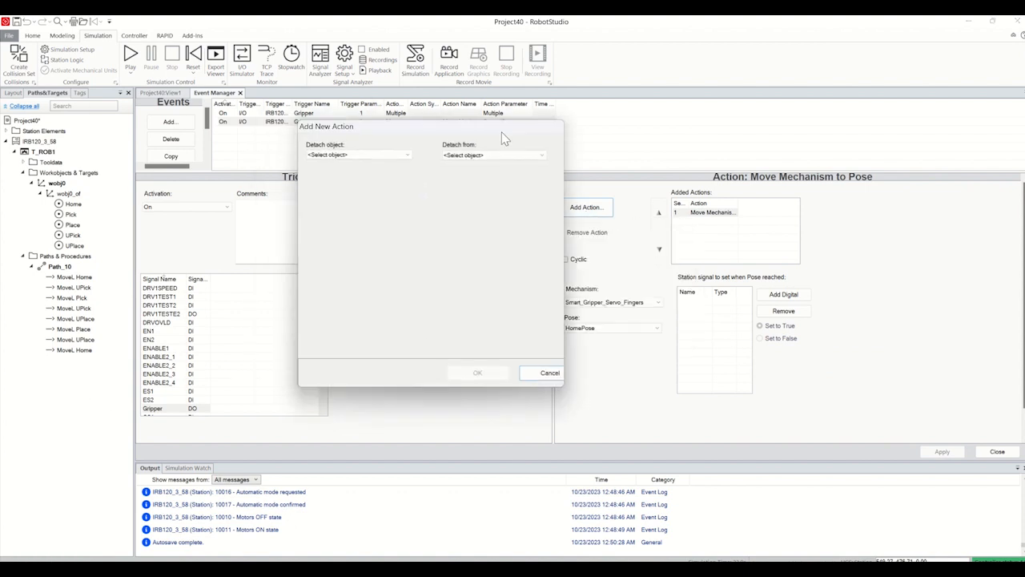
{"action": "left_click", "coordinate": [456, 170]}
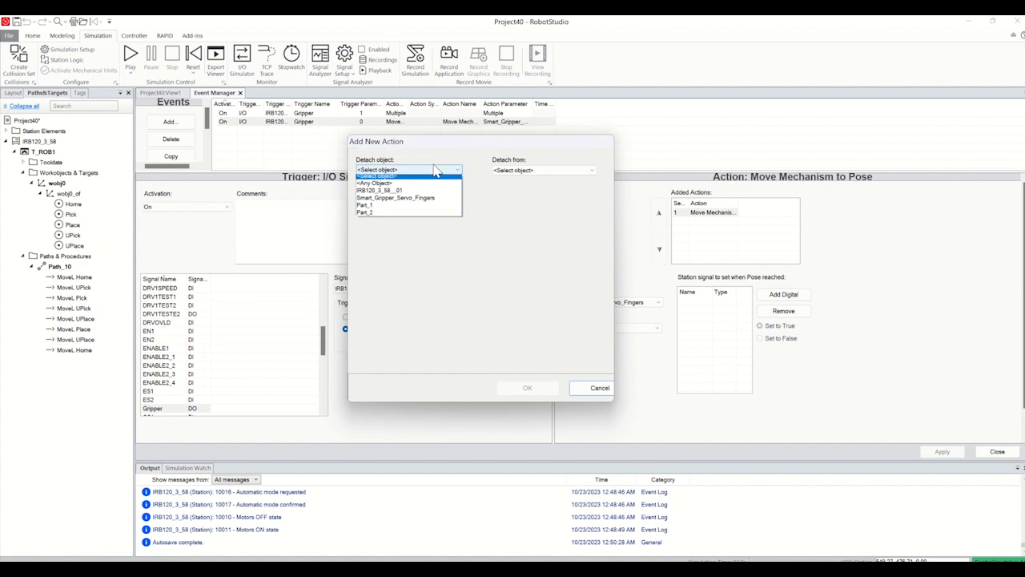
{"action": "left_click", "coordinate": [383, 208]}
{"action": "left_click", "coordinate": [544, 170]}
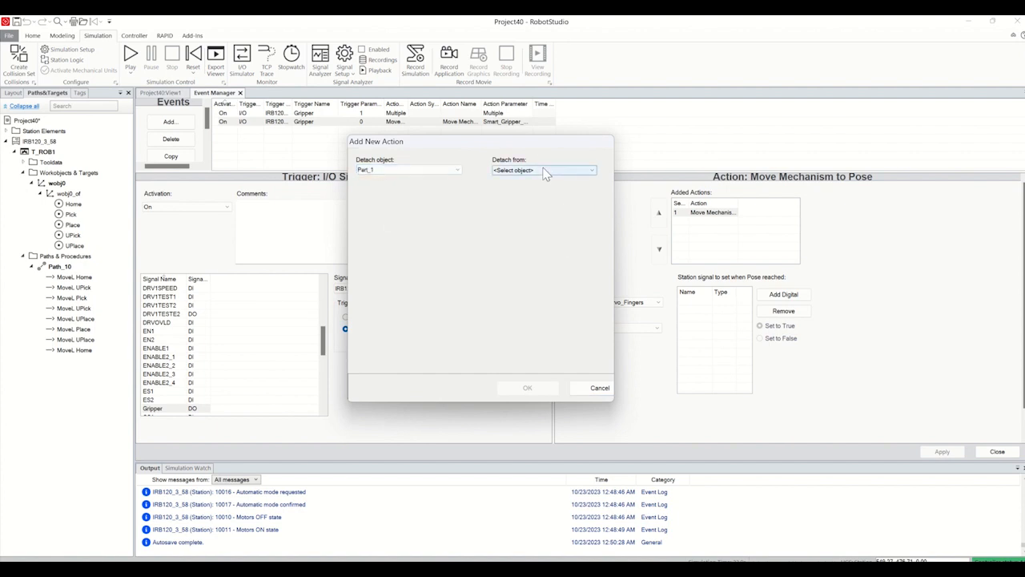
{"action": "left_click", "coordinate": [527, 193]}
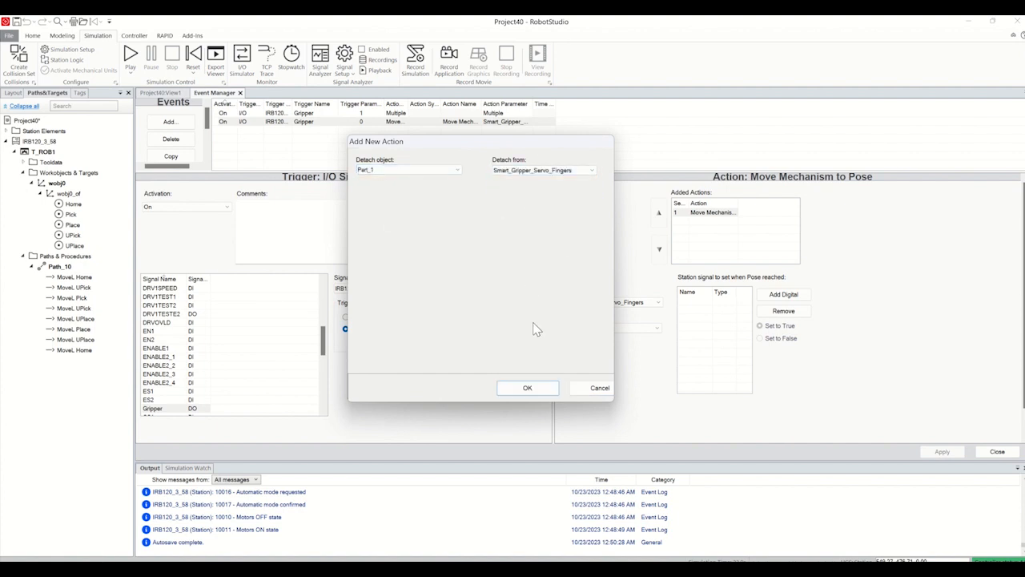
{"action": "left_click", "coordinate": [527, 389]}
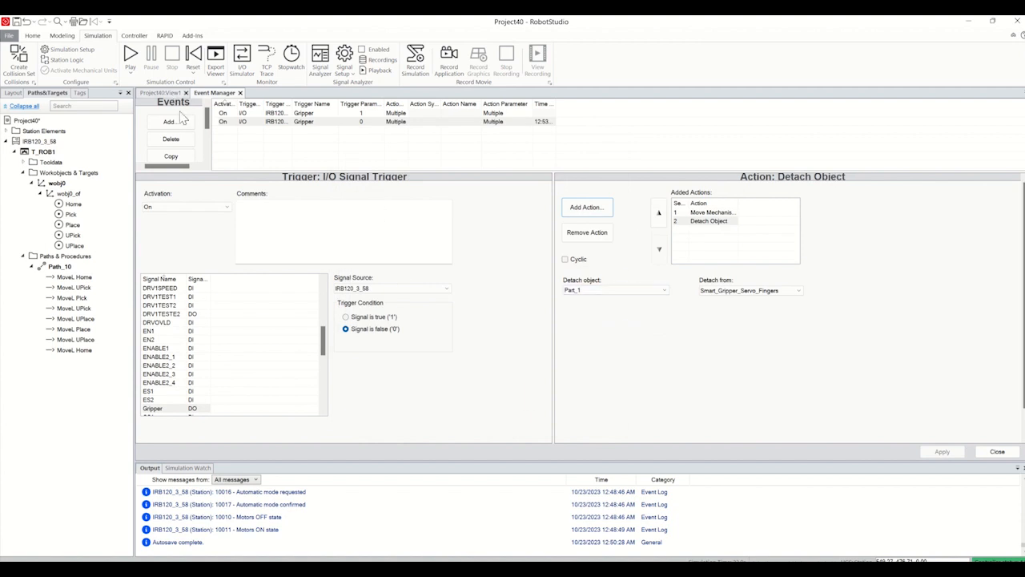
{"action": "left_click", "coordinate": [998, 452]}
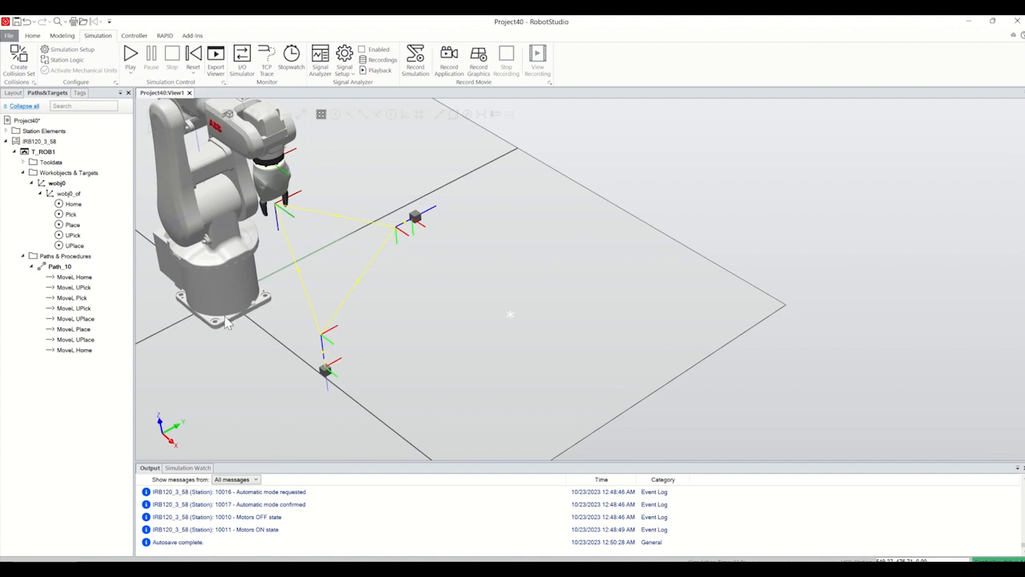
Step: Insert a Set action instruction and a Reset action instruction for the Gripper signal in Path_10
{"action": "right_click", "coordinate": [62, 266]}
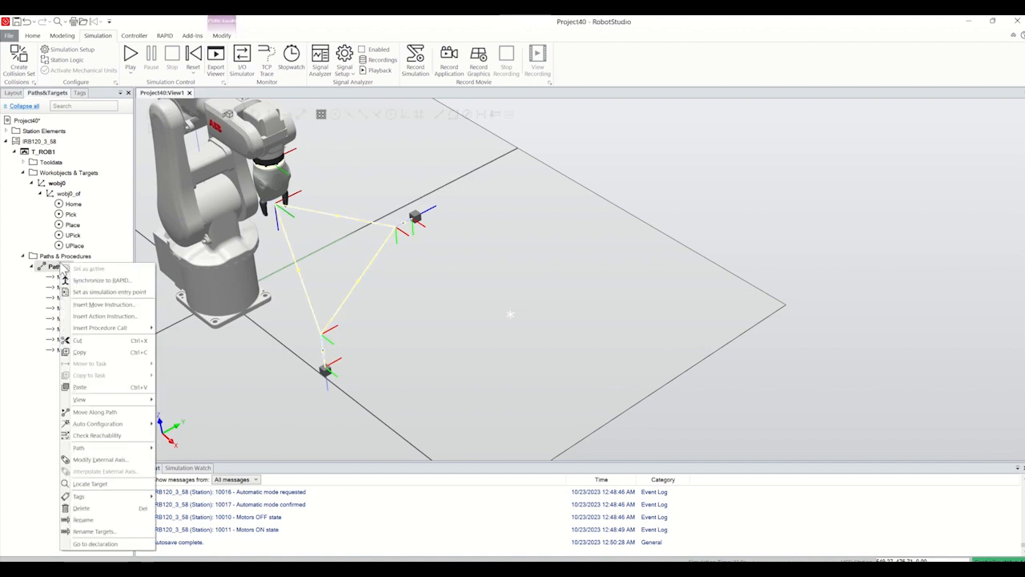
{"action": "left_click", "coordinate": [104, 316]}
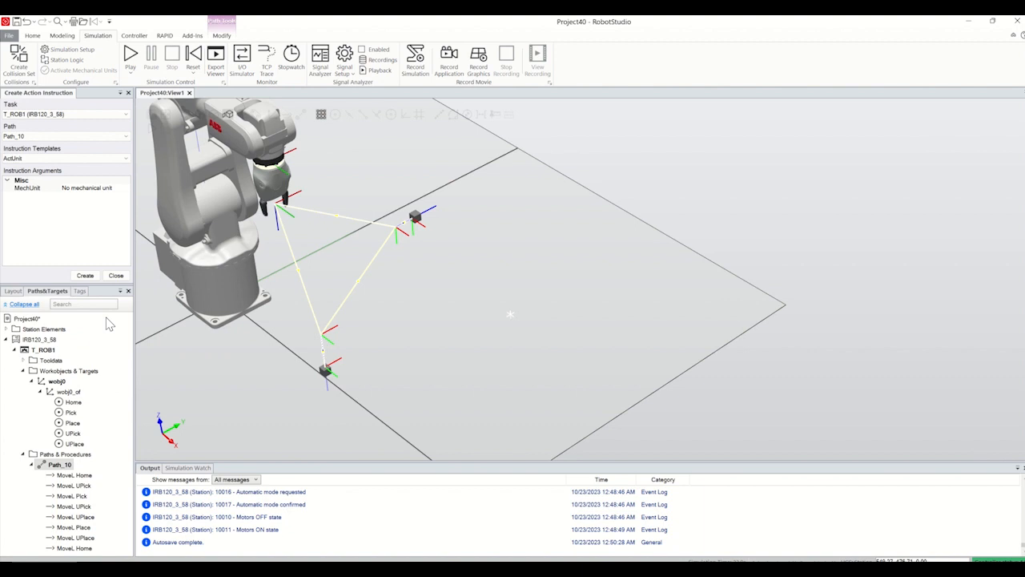
{"action": "left_click", "coordinate": [60, 159]}
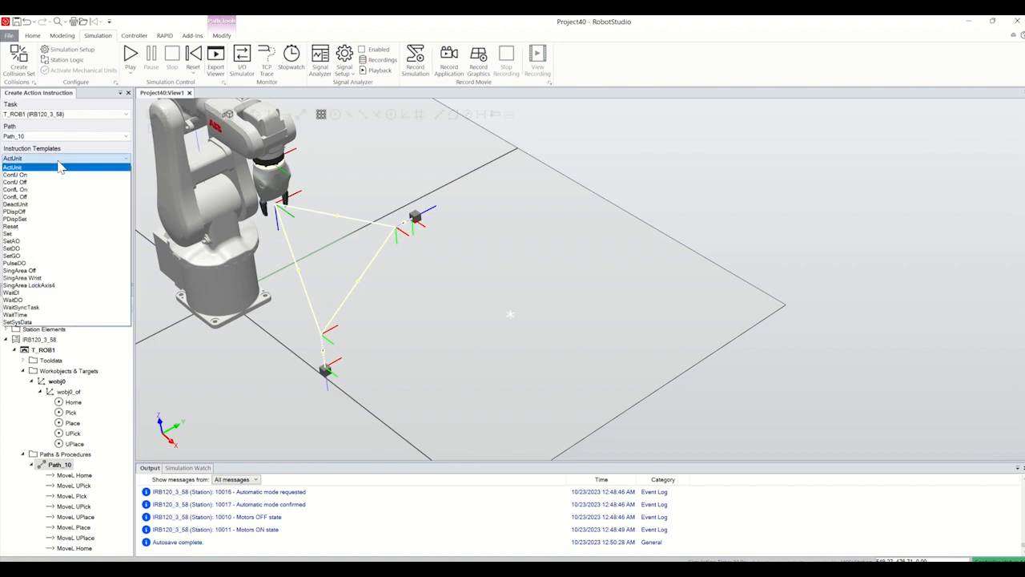
{"action": "left_click", "coordinate": [25, 232]}
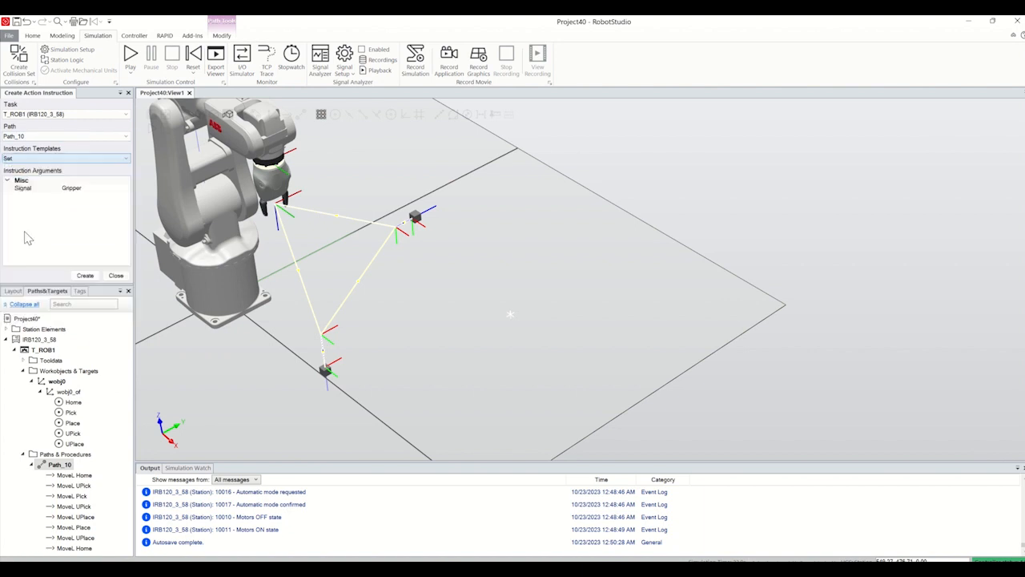
{"action": "left_click", "coordinate": [85, 275]}
{"action": "left_click", "coordinate": [56, 160]}
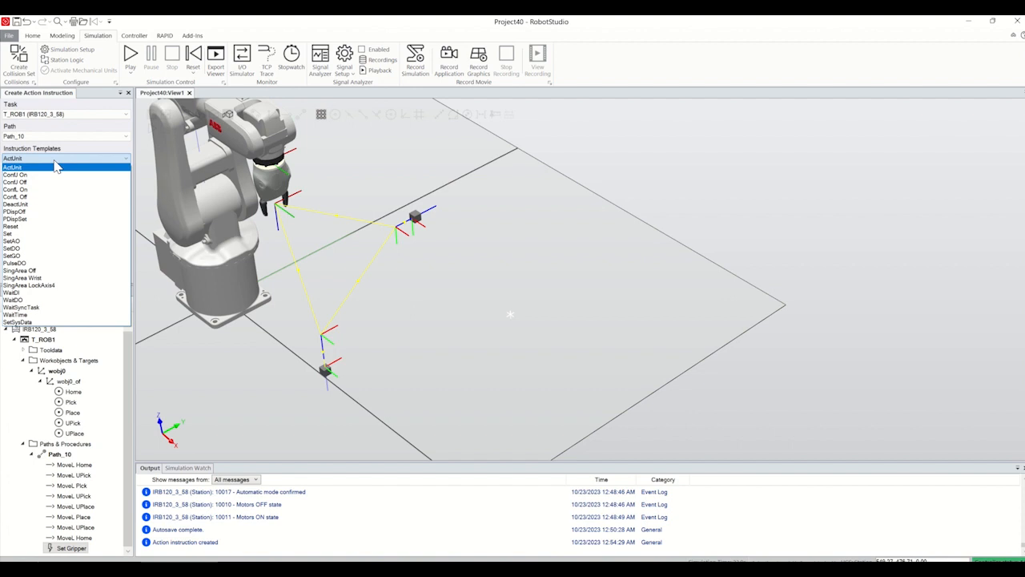
{"action": "left_click", "coordinate": [24, 226]}
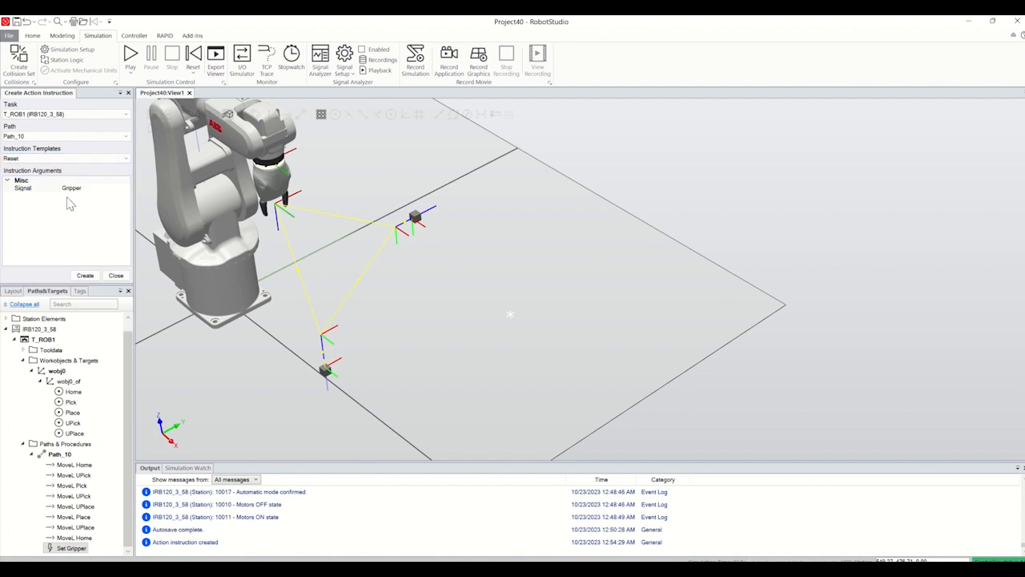
{"action": "left_click", "coordinate": [86, 276]}
Step: Add a WaitTime instruction to Path_10 with InPos enabled and a time of 1, and finish creating action instructions
{"action": "left_click", "coordinate": [60, 159]}
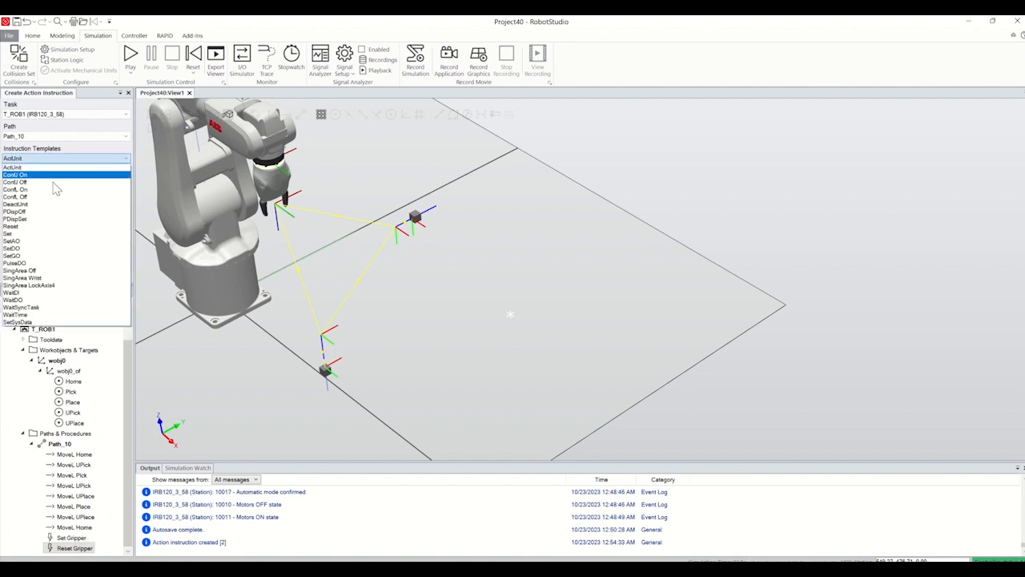
{"action": "left_click", "coordinate": [20, 314]}
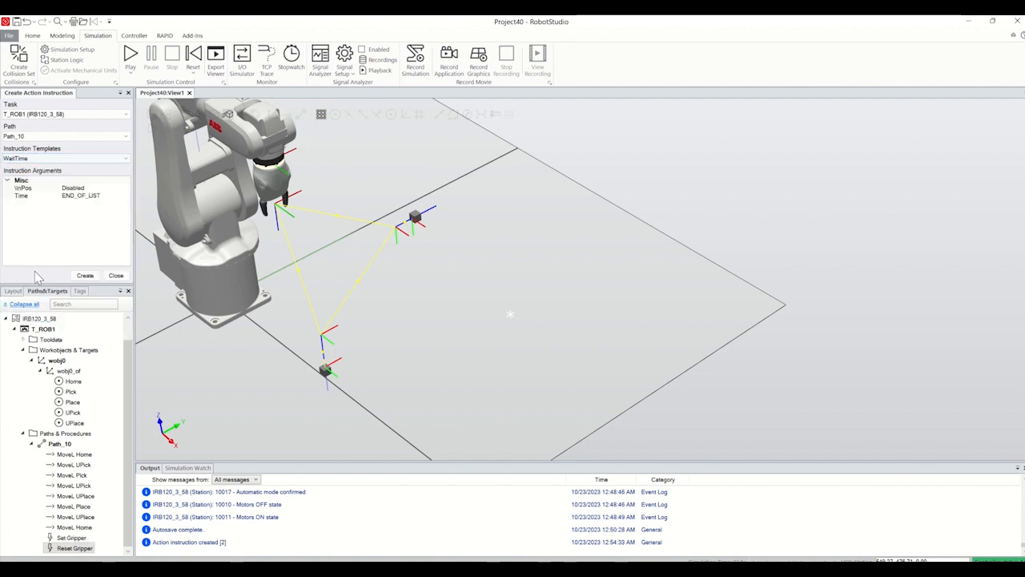
{"action": "left_click", "coordinate": [74, 187]}
{"action": "left_click", "coordinate": [125, 187]}
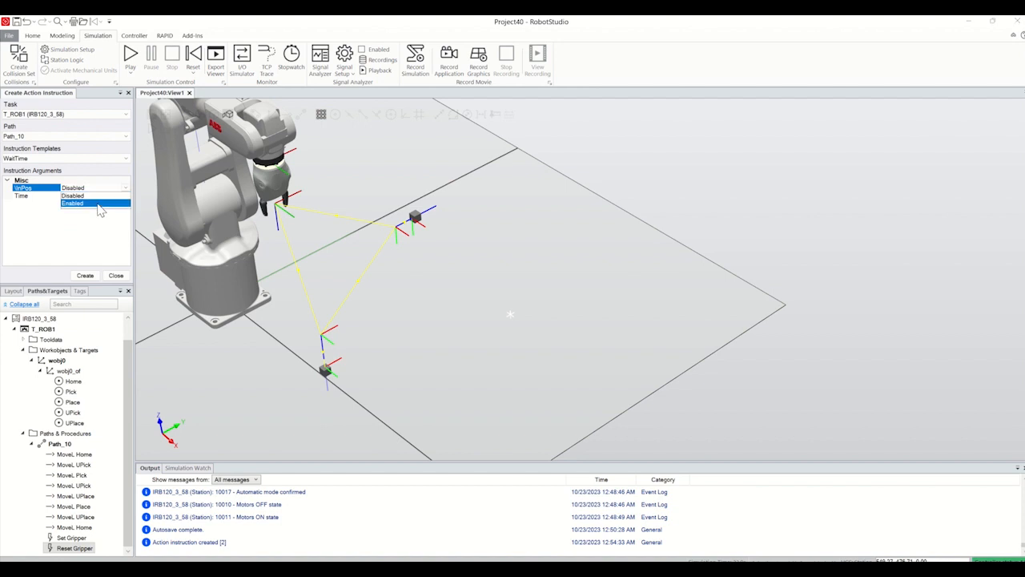
{"action": "left_click", "coordinate": [100, 203]}
{"action": "left_click", "coordinate": [90, 195]}
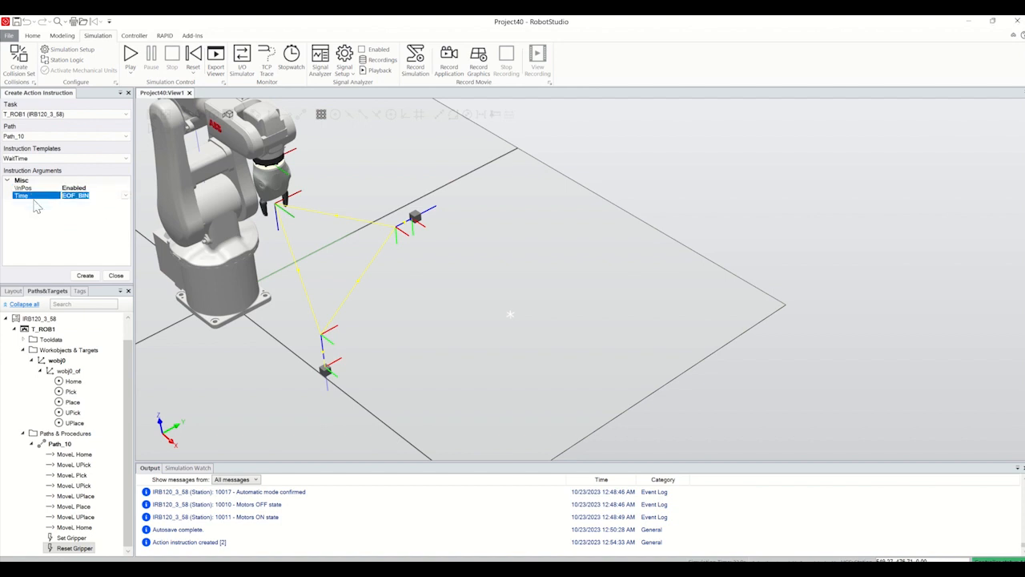
{"action": "type", "text": "1"}
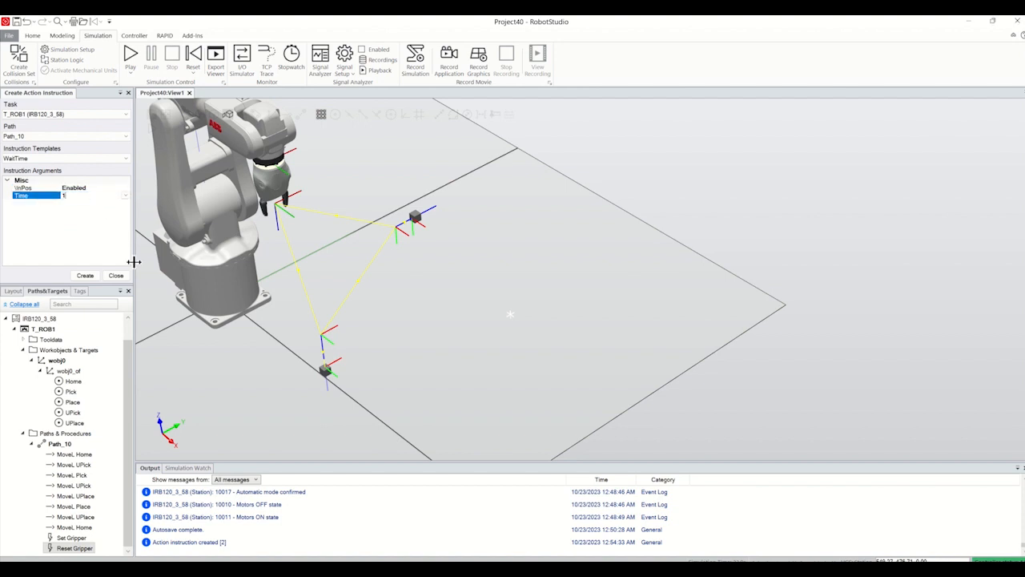
{"action": "left_click", "coordinate": [85, 276]}
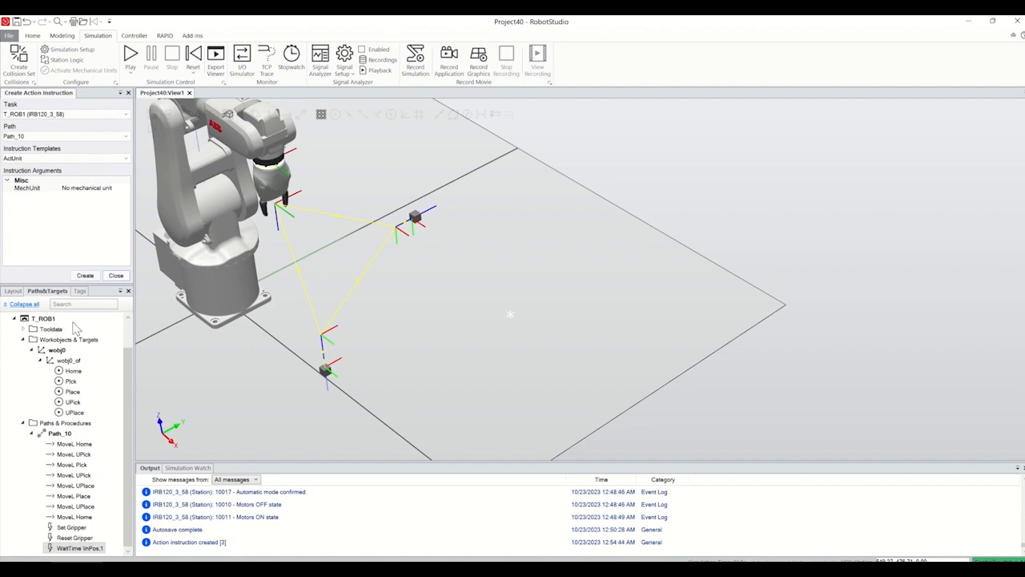
{"action": "left_click", "coordinate": [116, 276]}
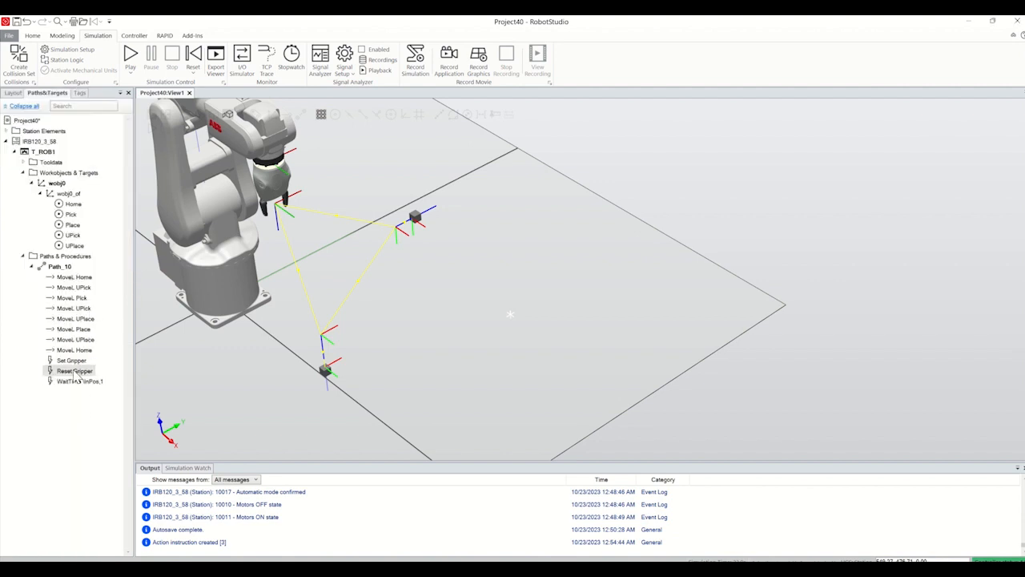
Step: Reorder Path_10 so Reset Gripper comes first and WaitTime followed by Set Gripper comes directly after MoveL Pick
{"action": "left_click_drag", "start_coordinate": [83, 380], "coordinate": [72, 291]}
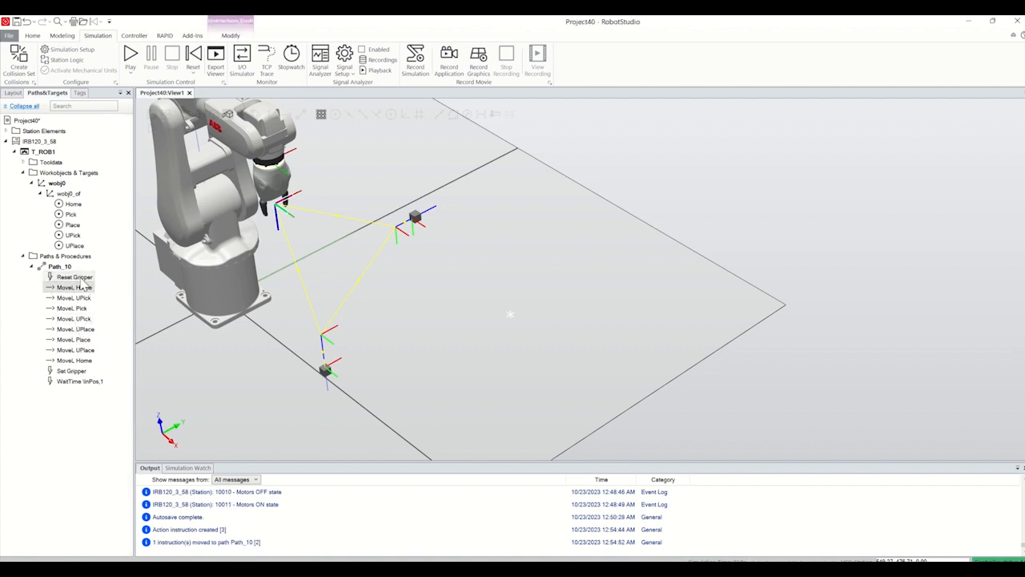
{"action": "left_click", "coordinate": [77, 373]}
{"action": "left_click_drag", "start_coordinate": [79, 374], "coordinate": [80, 314]}
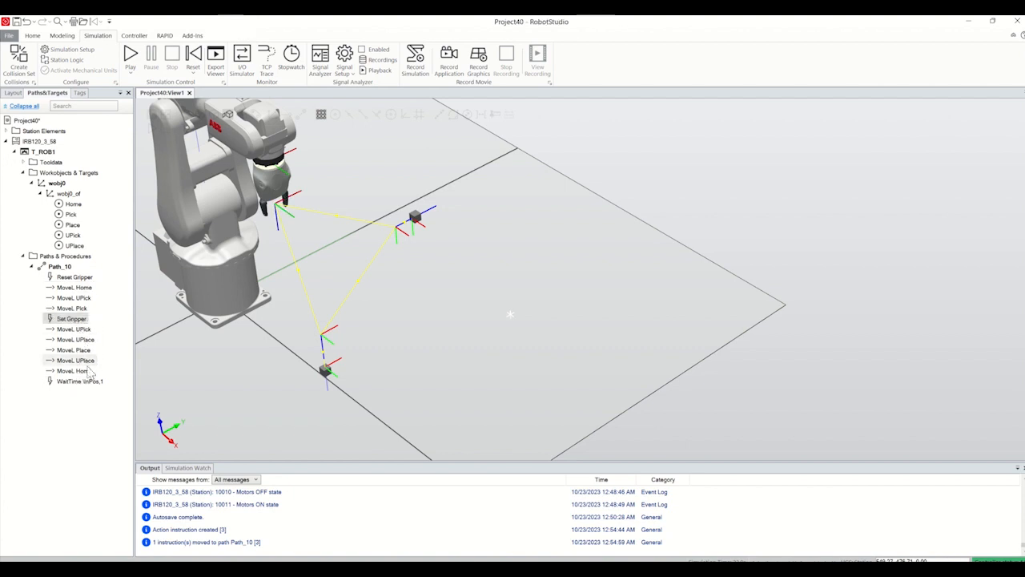
{"action": "left_click_drag", "start_coordinate": [82, 386], "coordinate": [79, 318]}
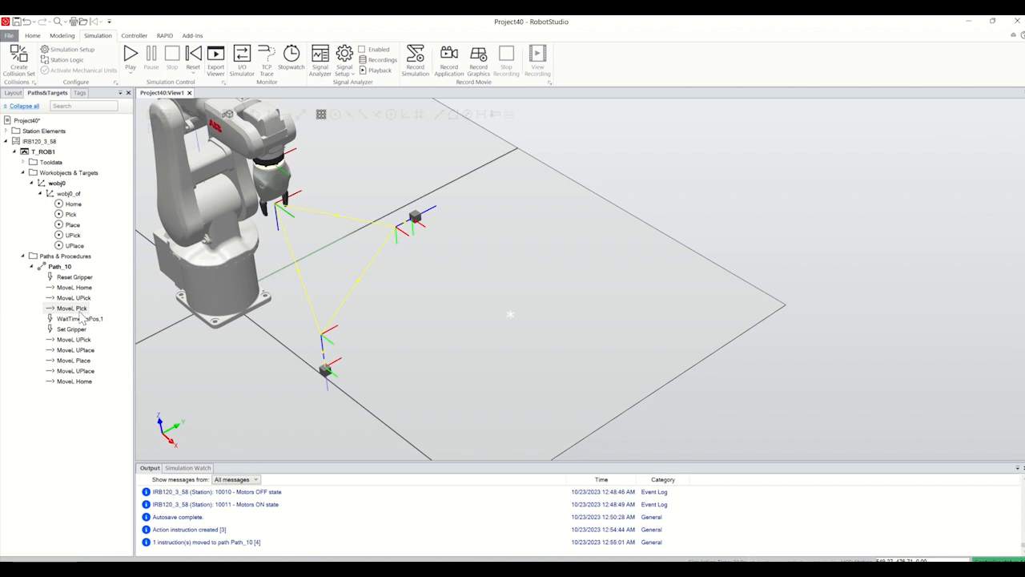
Step: Duplicate the Reset Gripper and WaitTime instructions in Path_10, placing WaitTime followed by Reset Gripper directly after MoveL Place
{"action": "left_click", "coordinate": [78, 278]}
{"action": "key", "text": "ctrl+c"}
{"action": "key", "text": "ctrl+v"}
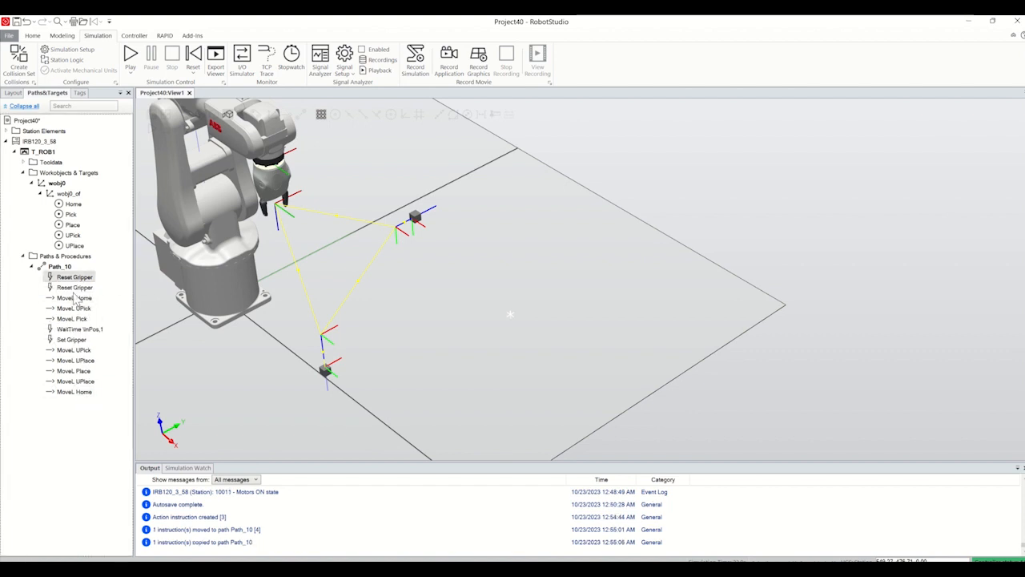
{"action": "left_click_drag", "start_coordinate": [80, 289], "coordinate": [80, 381]}
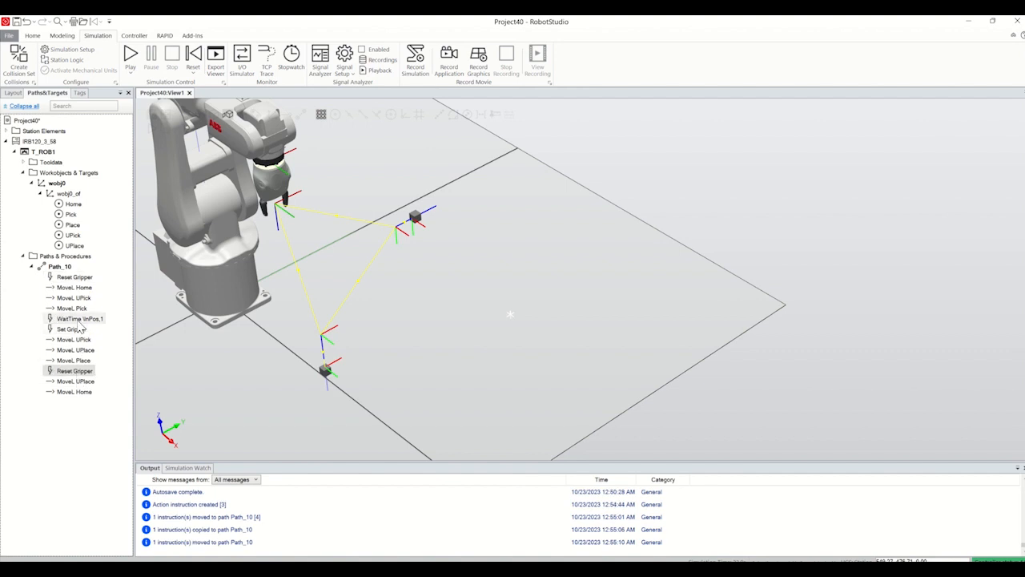
{"action": "key", "text": "ctrl+c"}
{"action": "key", "text": "ctrl+v"}
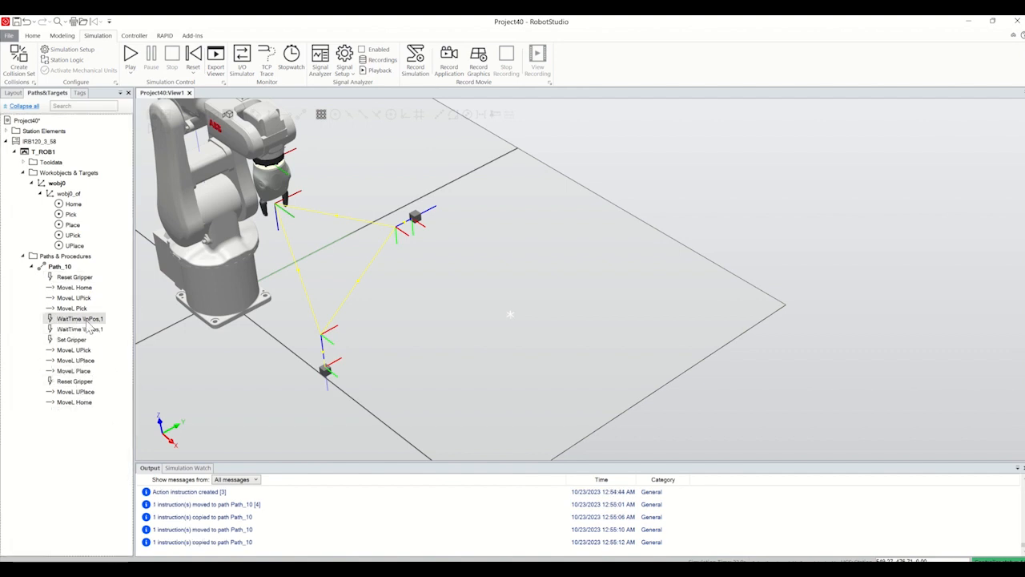
{"action": "left_click_drag", "start_coordinate": [81, 329], "coordinate": [74, 381]}
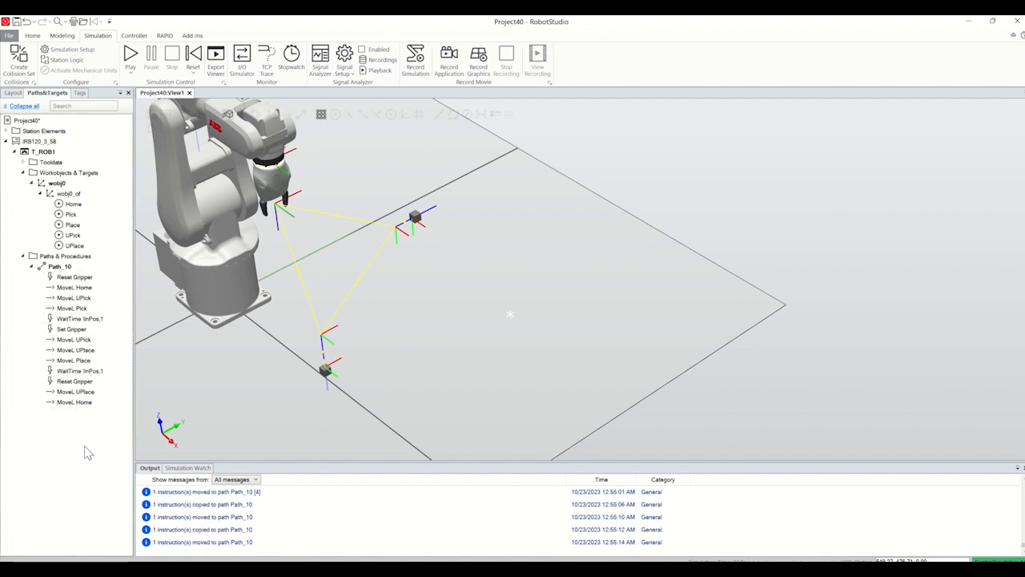
Step: Run Move Along Path on Path_10 to test the pick-and-place sequence, and undo the run to restore the station
{"action": "left_click", "coordinate": [77, 392]}
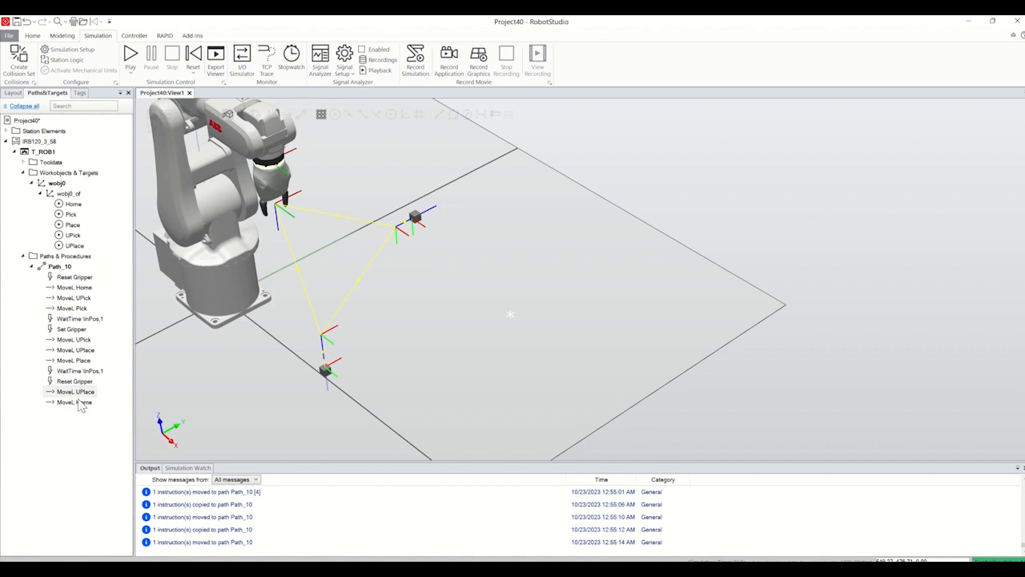
{"action": "right_click", "coordinate": [63, 273]}
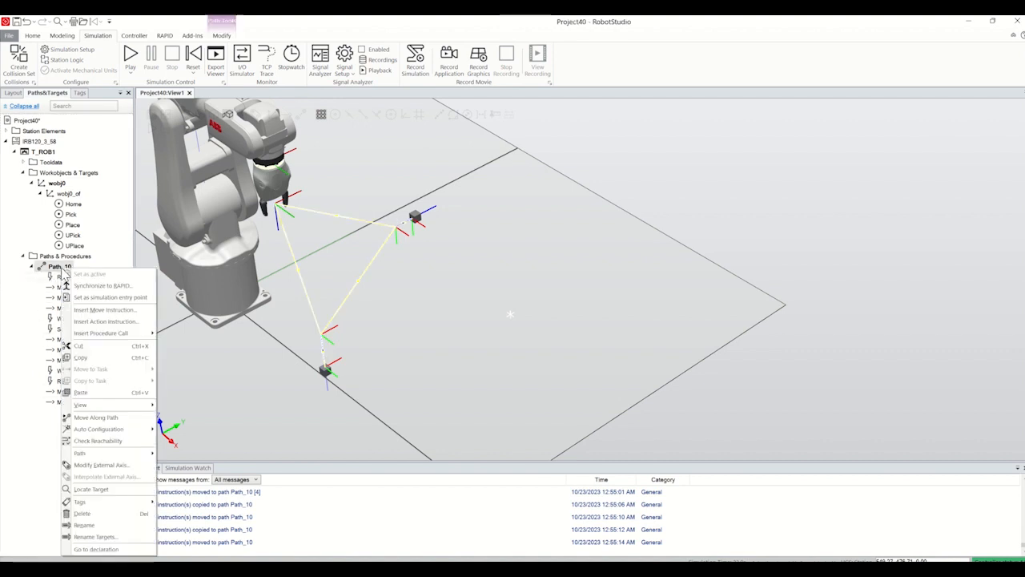
{"action": "left_click", "coordinate": [96, 418]}
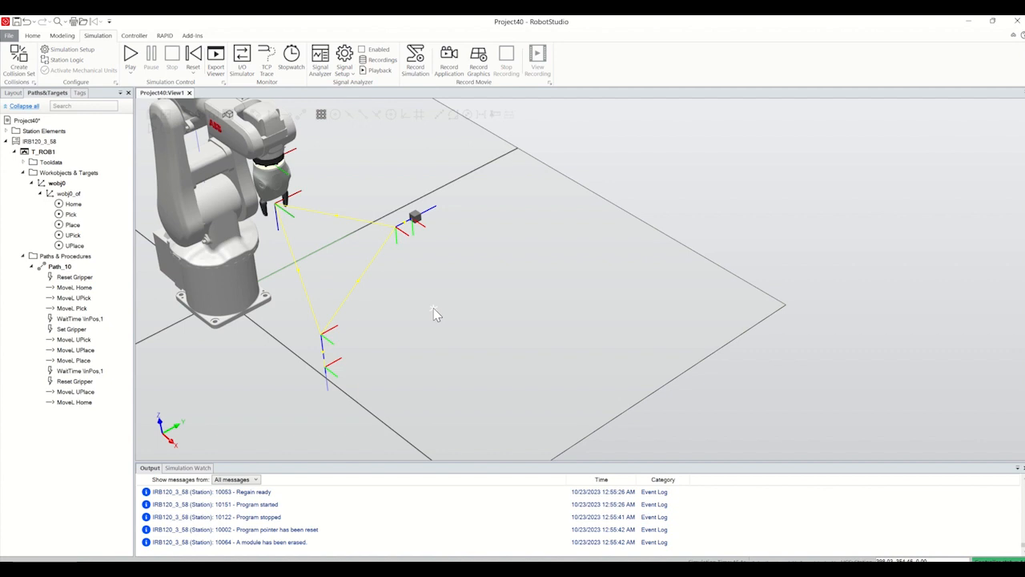
{"action": "key", "text": "ctrl+z"}
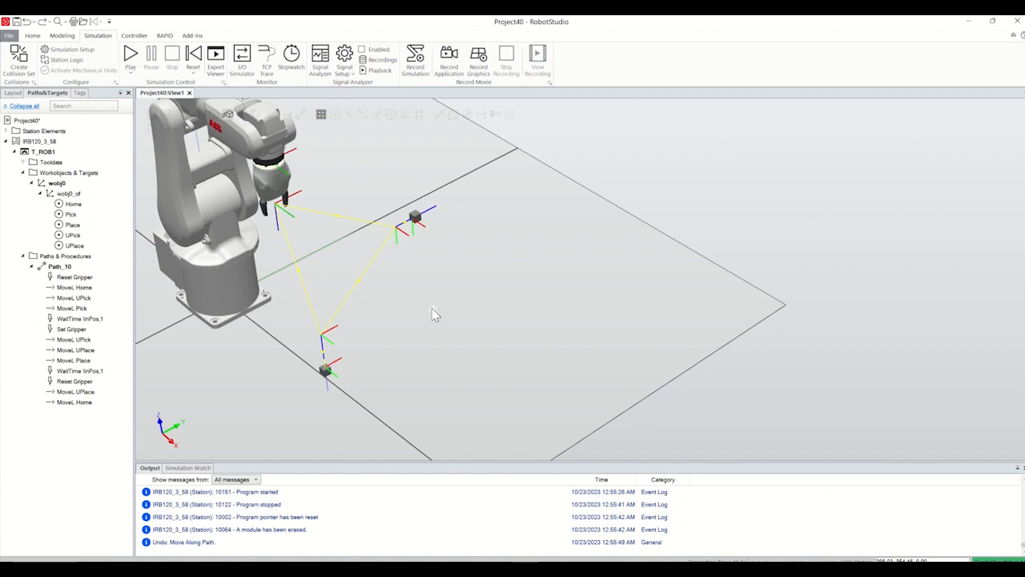
Step: Hide Part_2 at the place position by turning off its visibility
{"action": "left_click", "coordinate": [17, 94]}
{"action": "right_click", "coordinate": [31, 180]}
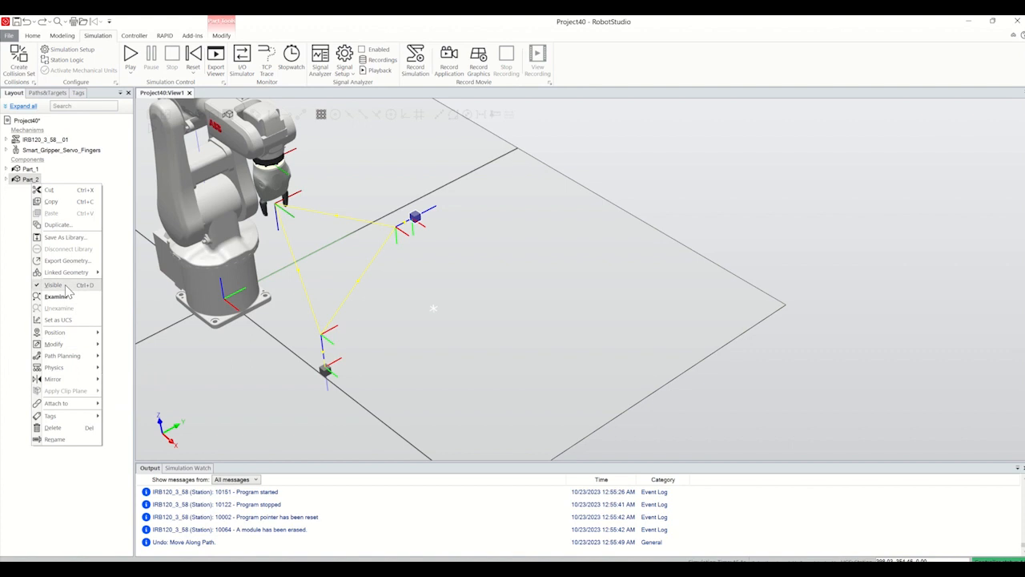
{"action": "left_click", "coordinate": [68, 285]}
Step: Run Move Along Path on Path_10 with only Part_1 visible
{"action": "left_click", "coordinate": [54, 93]}
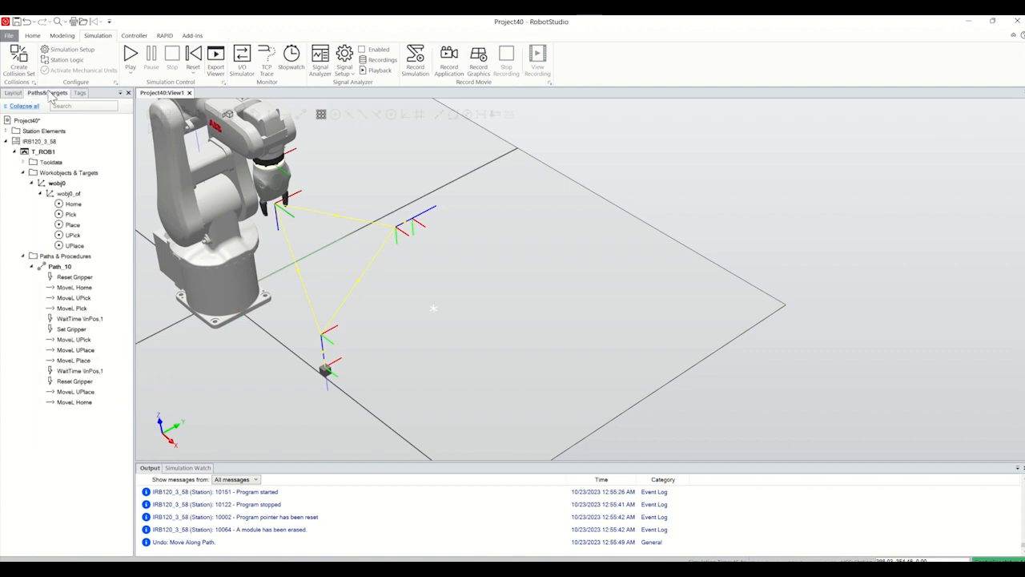
{"action": "right_click", "coordinate": [61, 267]}
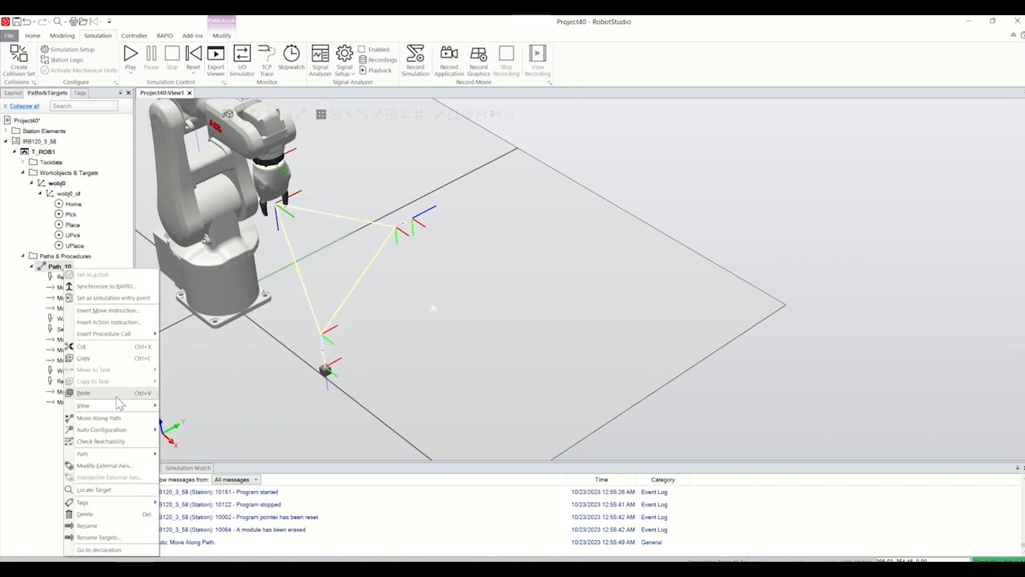
{"action": "left_click", "coordinate": [113, 418]}
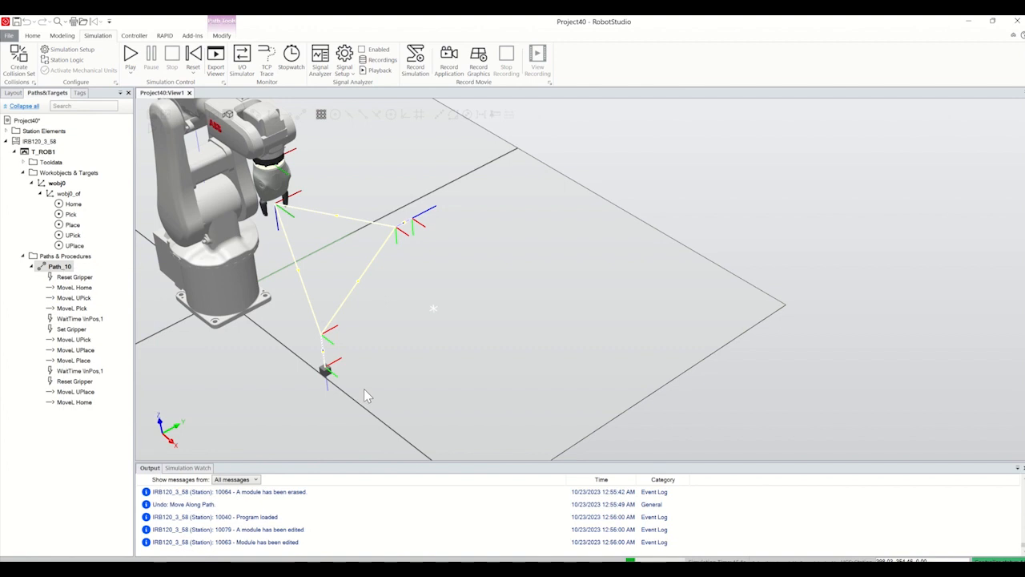